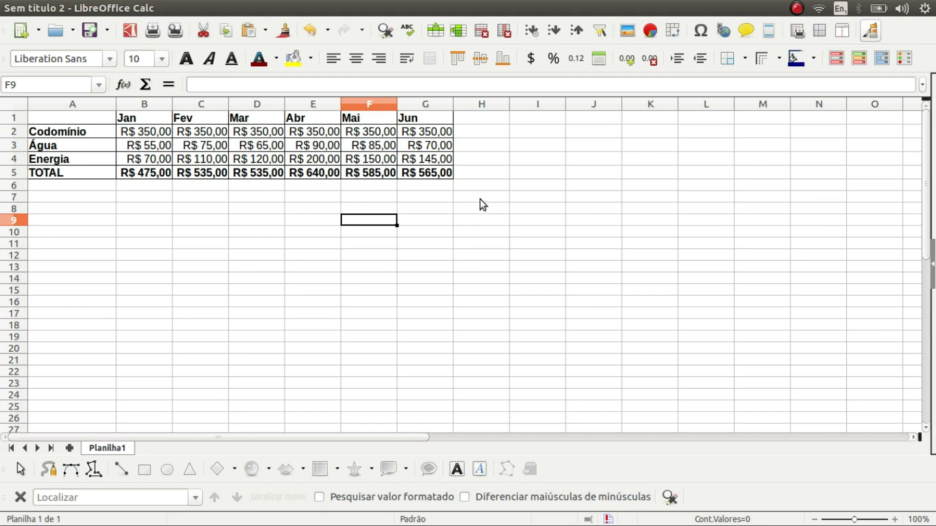
# Step: Extend the month headers from Jun through Dez across G1:M1 and change their case to sentence case
pyautogui.click(427, 118)
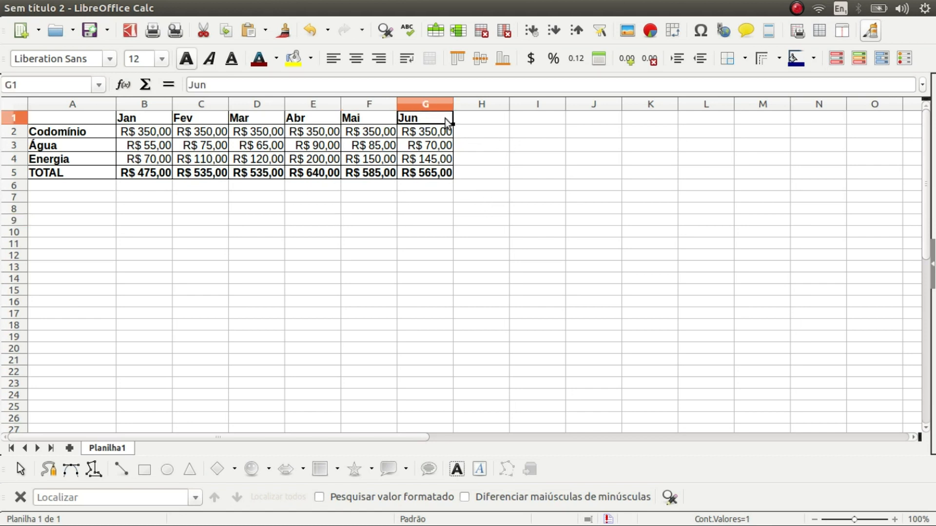
pyautogui.moveTo(454, 123); pyautogui.dragTo(793, 121)
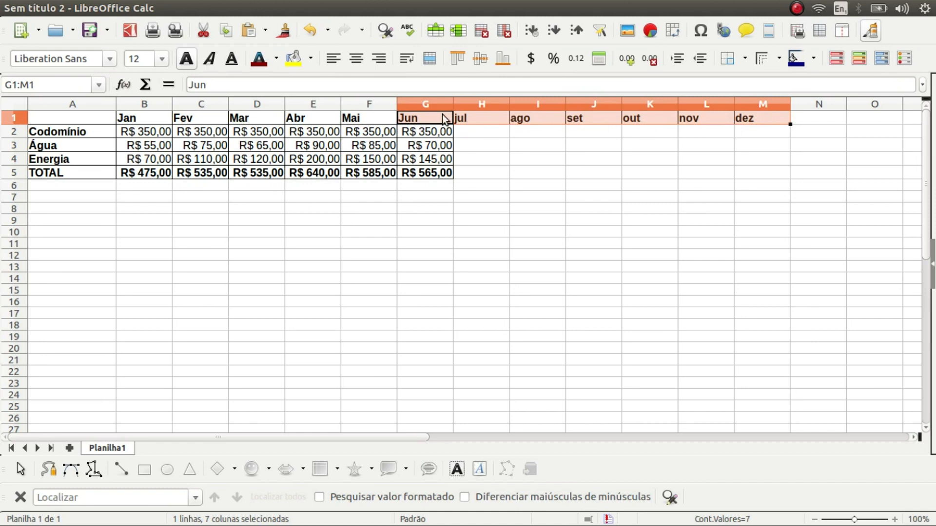
pyautogui.click(227, 8)
pyautogui.moveTo(251, 28)
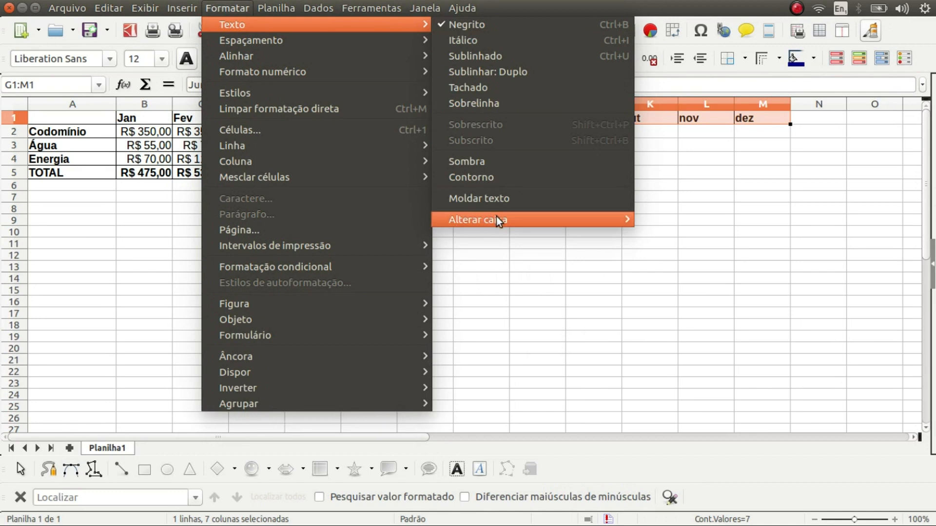
pyautogui.moveTo(500, 224)
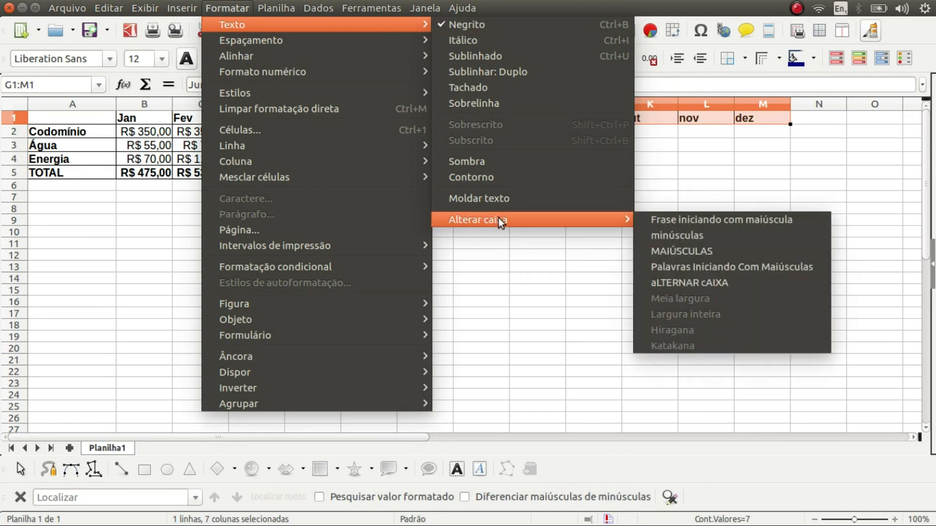
pyautogui.click(669, 221)
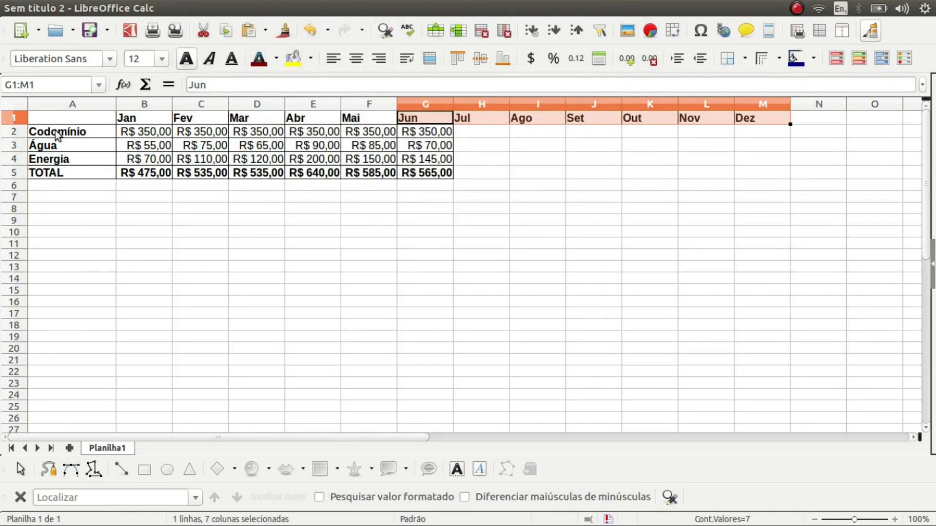
# Step: Correct the spelling of the label in A2 to Condomínio
pyautogui.click(54, 130)
pyautogui.doubleClick(46, 130)
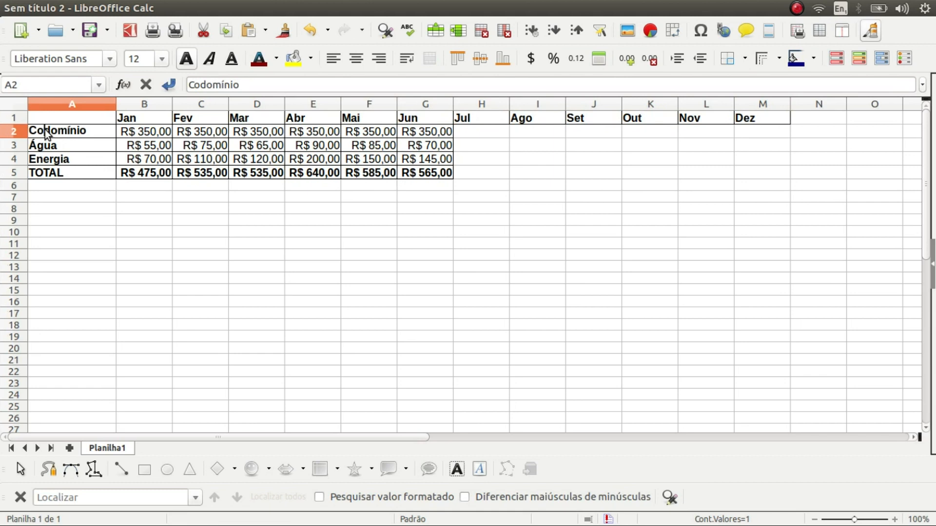
pyautogui.write('n')
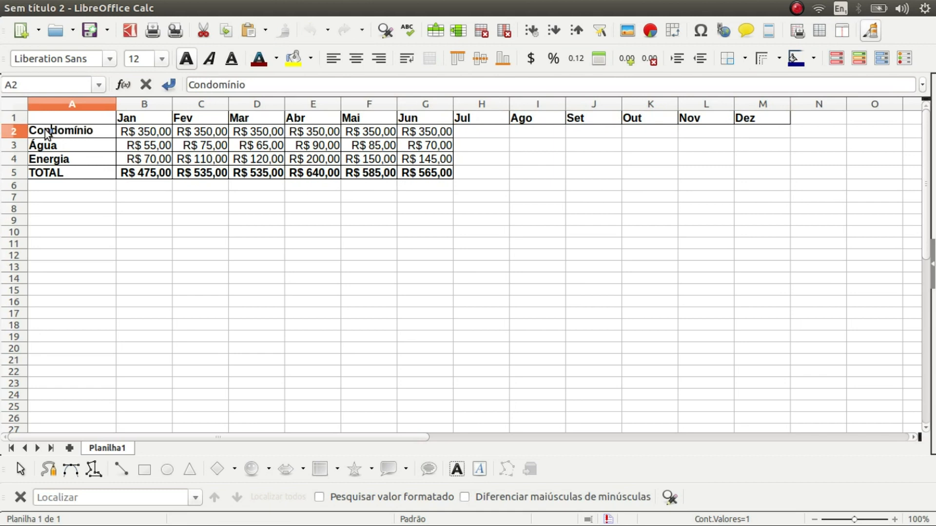
pyautogui.click(66, 147)
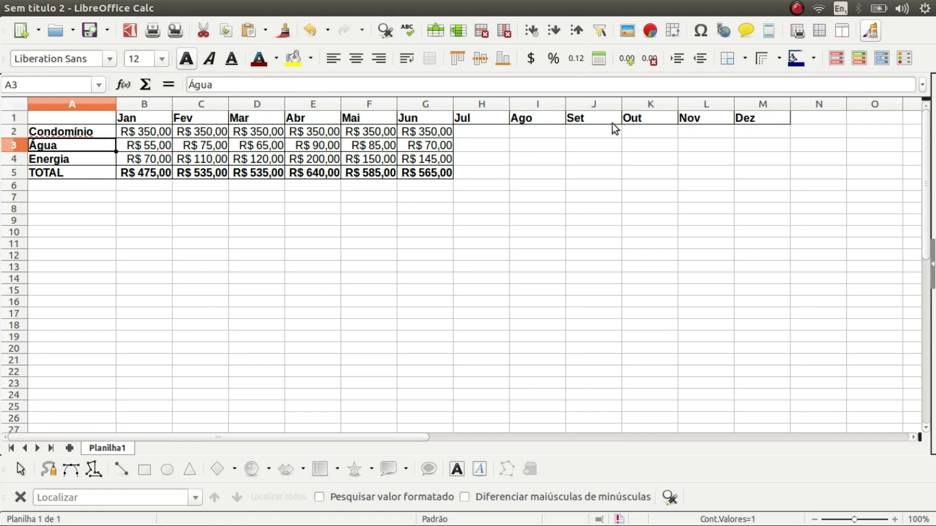
# Step: Set the text language of the whole sheet to Português (Brasil) in the cell font formatting
pyautogui.click(13, 104)
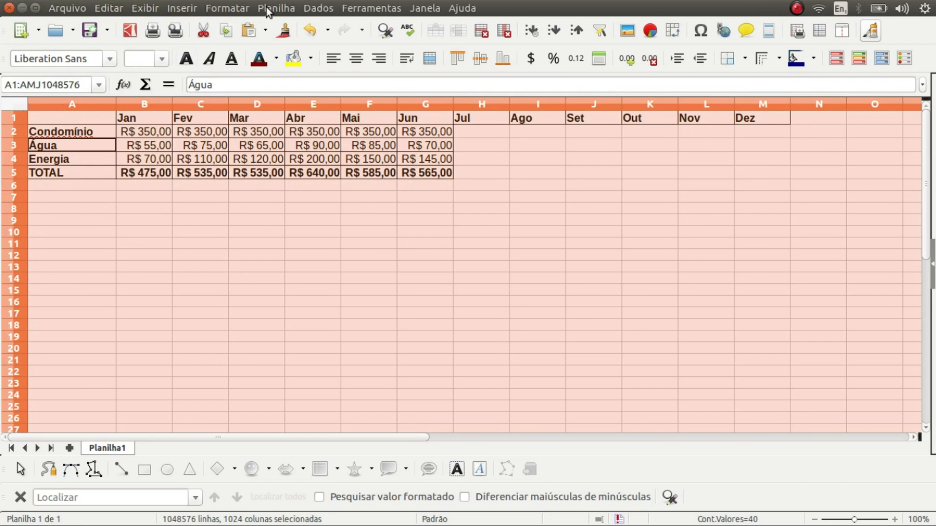
pyautogui.click(235, 6)
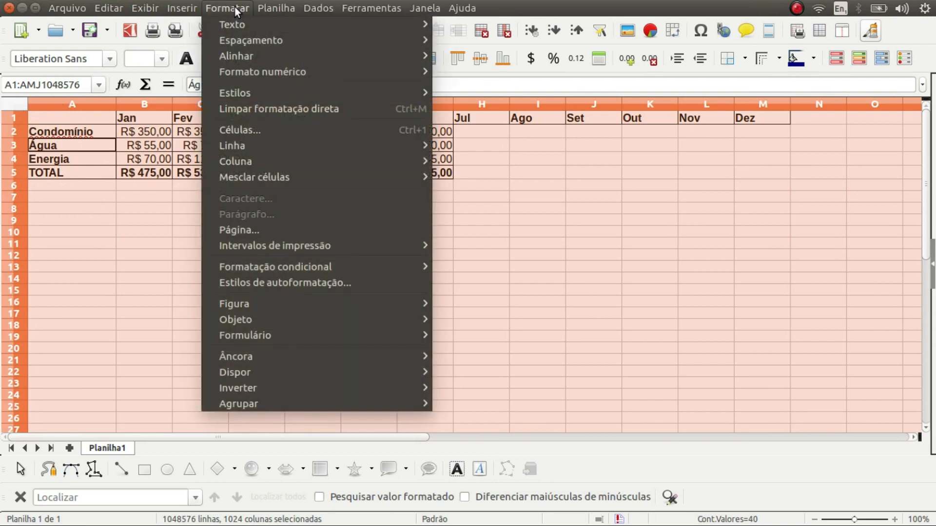
pyautogui.click(251, 127)
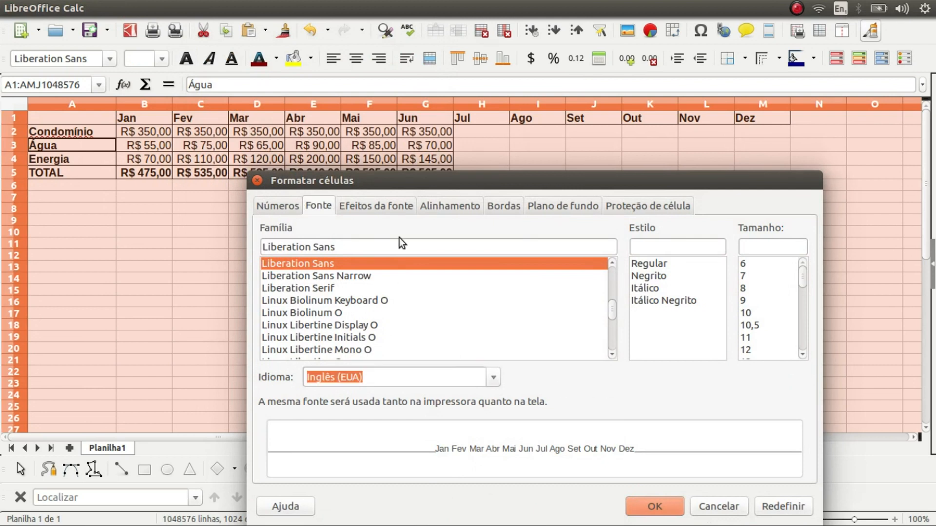
pyautogui.click(497, 384)
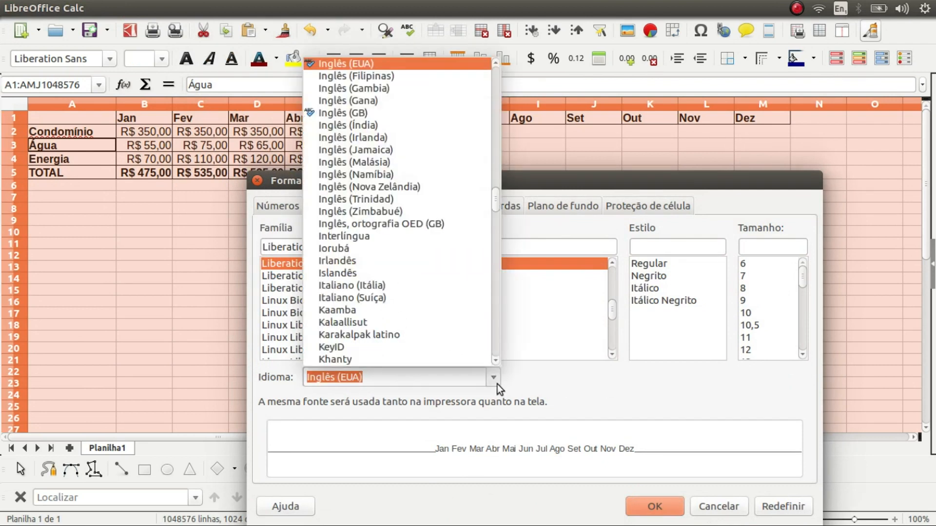
pyautogui.write('P')
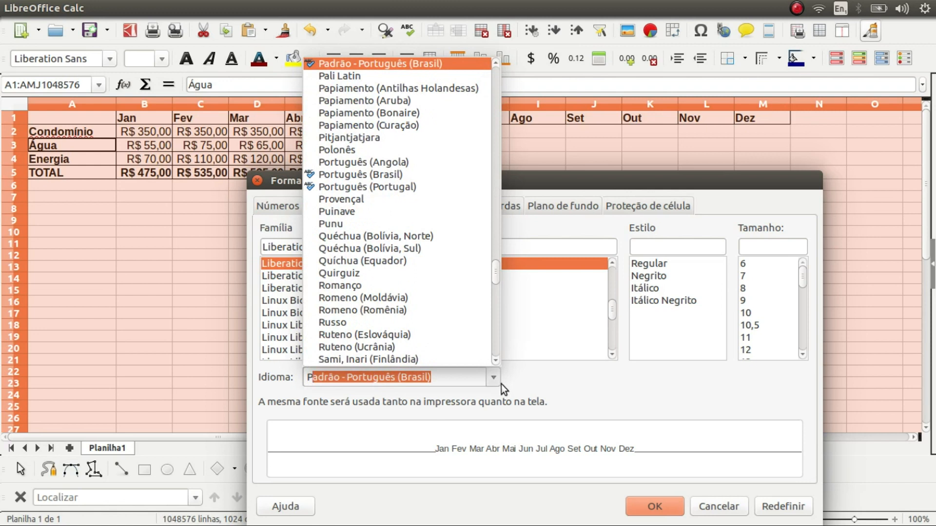
pyautogui.press('Escape')
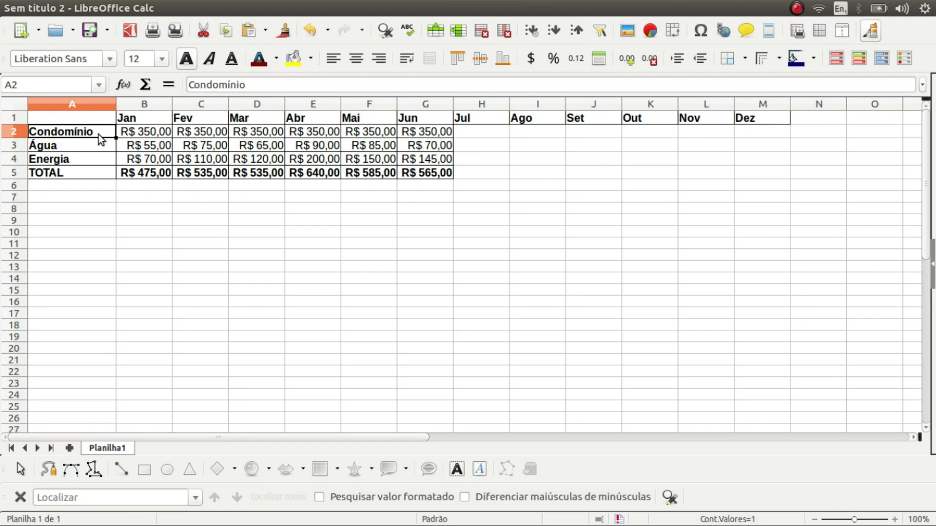
# Step: Inspect the contents of the TOTAL row's cells from Jan to Abr
pyautogui.moveTo(42, 172); pyautogui.dragTo(490, 175)
pyautogui.hotkey('ctrl', 'z')
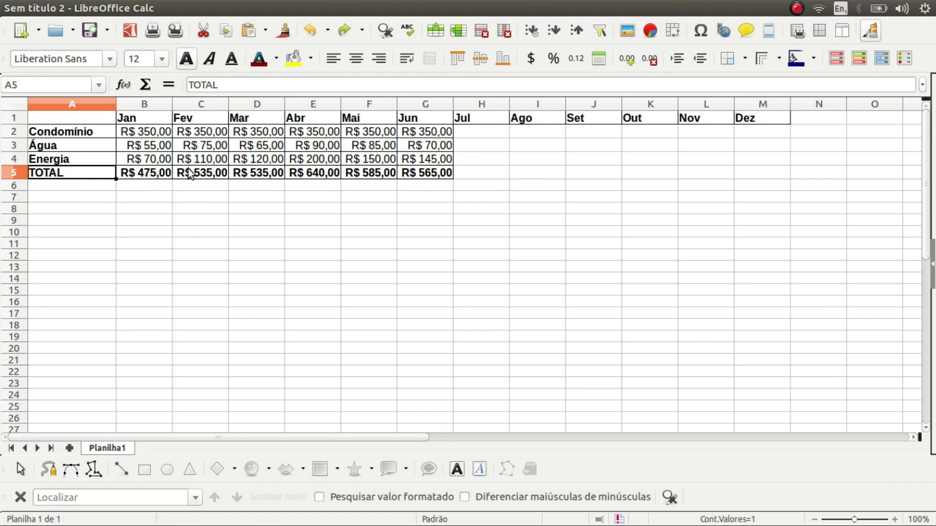
pyautogui.click(160, 171)
pyautogui.press('Right')
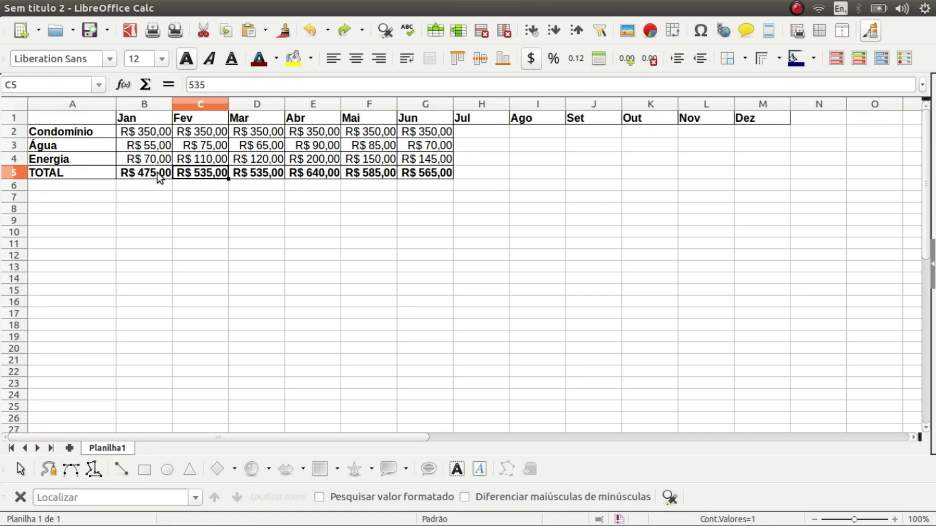
pyautogui.click(157, 173)
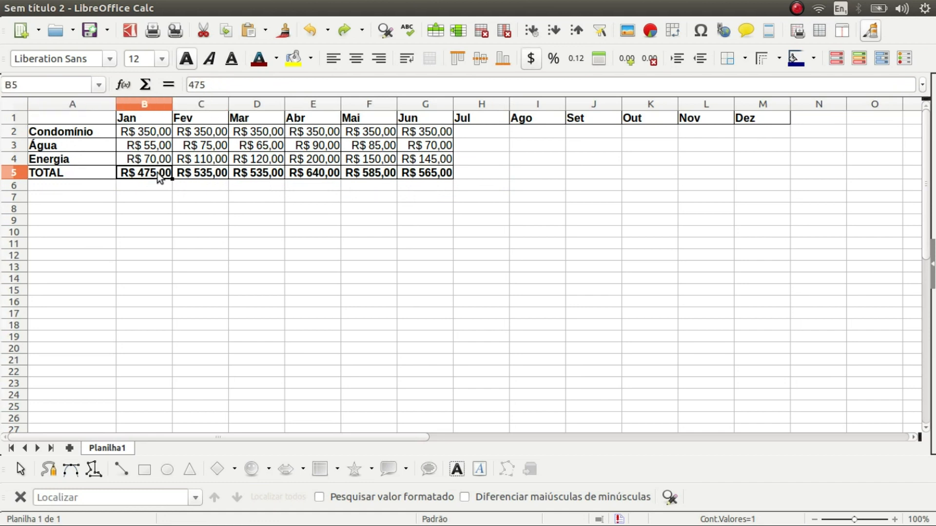
pyautogui.click(198, 171)
pyautogui.click(260, 173)
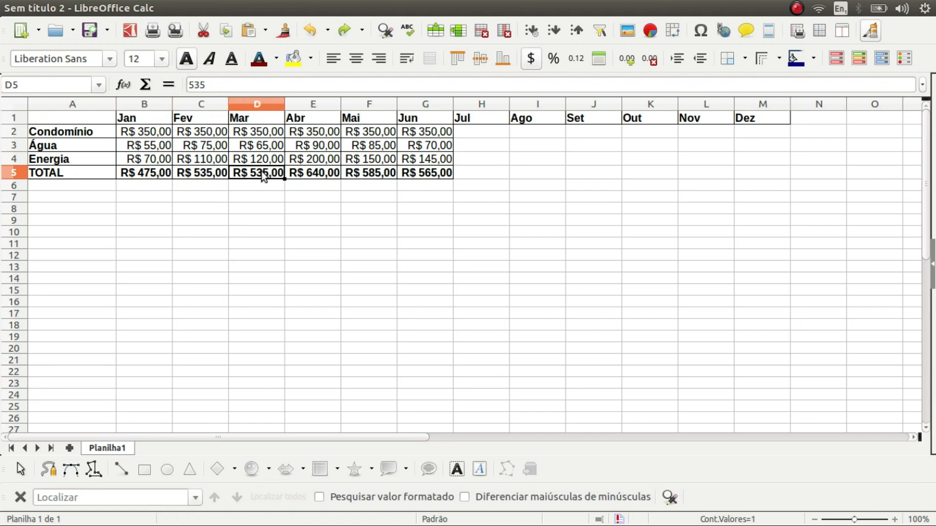
pyautogui.click(303, 172)
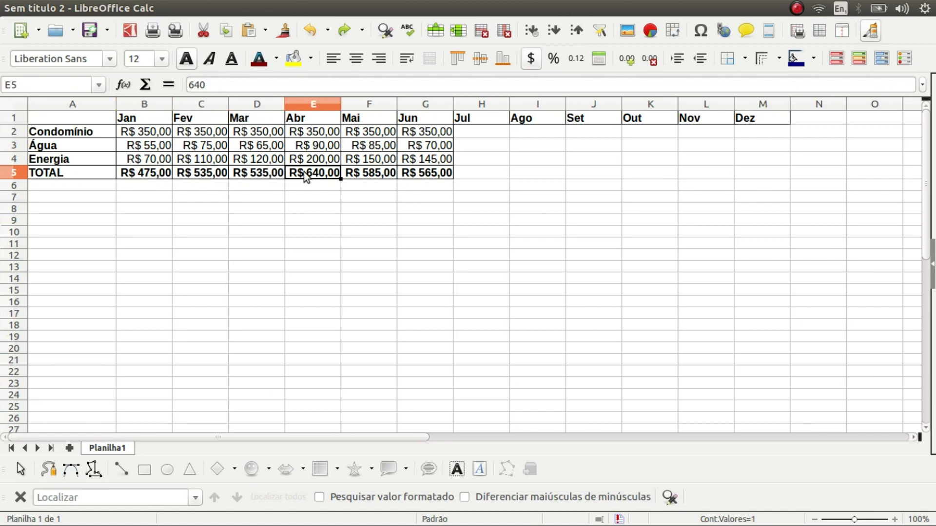
# Step: Clear the TOTAL row's contents and enter the labels Telefonia+Internet, Gás and Faxina in A5:A7
pyautogui.click(13, 175)
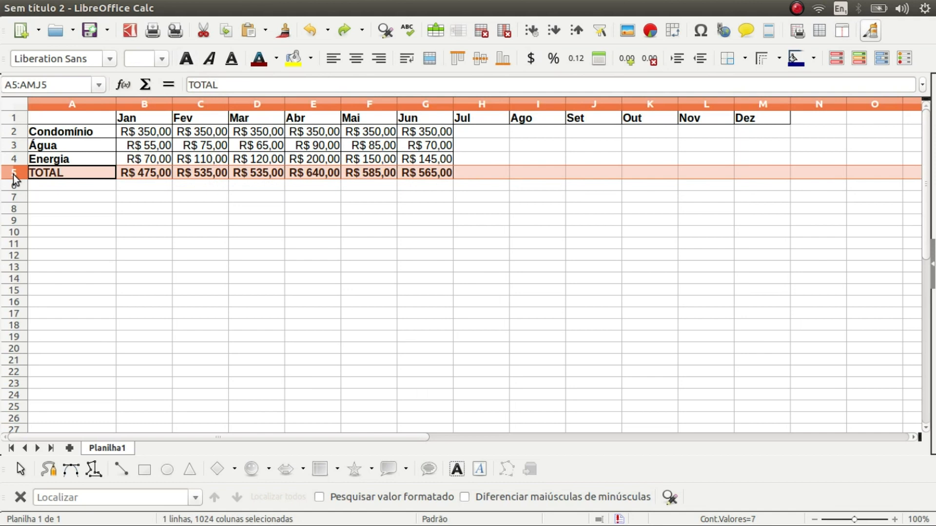
pyautogui.press('Delete')
pyautogui.click(60, 174)
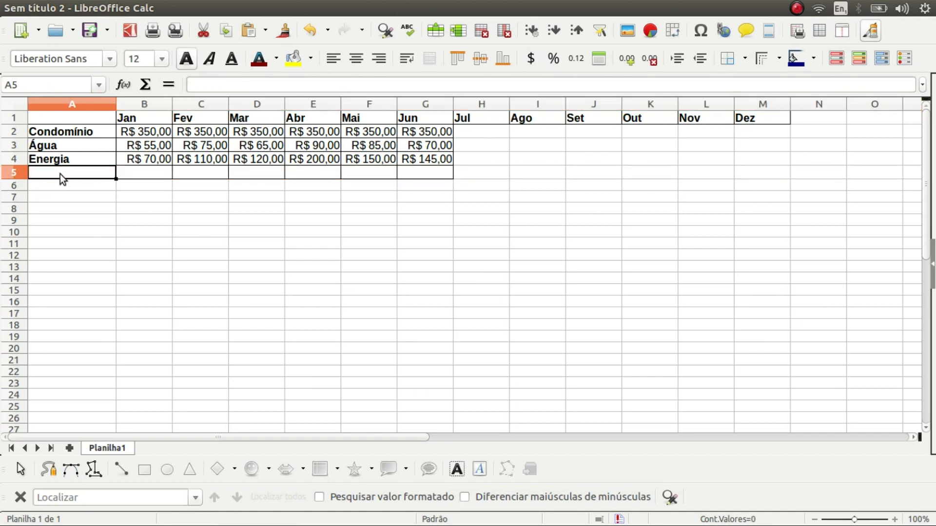
pyautogui.write('Telefonia+Internet')
pyautogui.press('Return')
pyautogui.write('Gás')
pyautogui.press('Return')
pyautogui.write('Faxina')
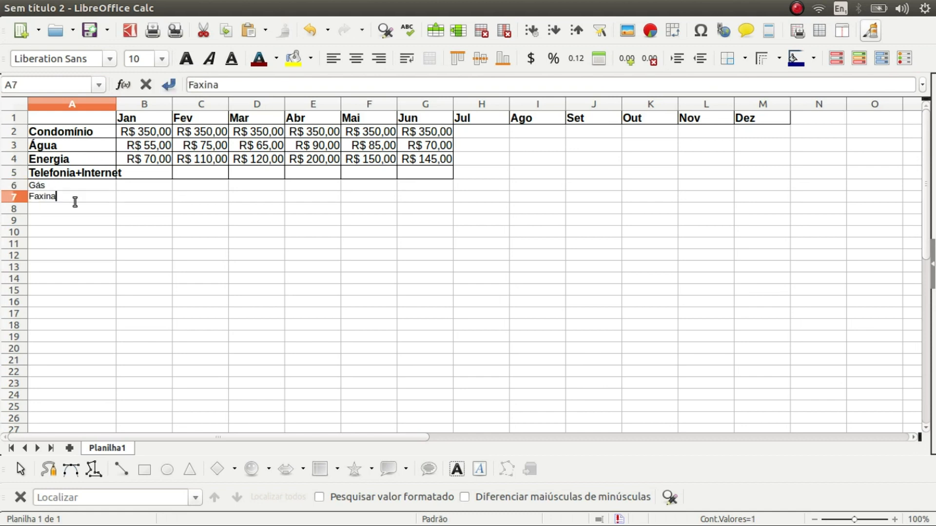
pyautogui.press('Return')
# Step: Set the font size of the range A1:N12 to 12
pyautogui.click(70, 198)
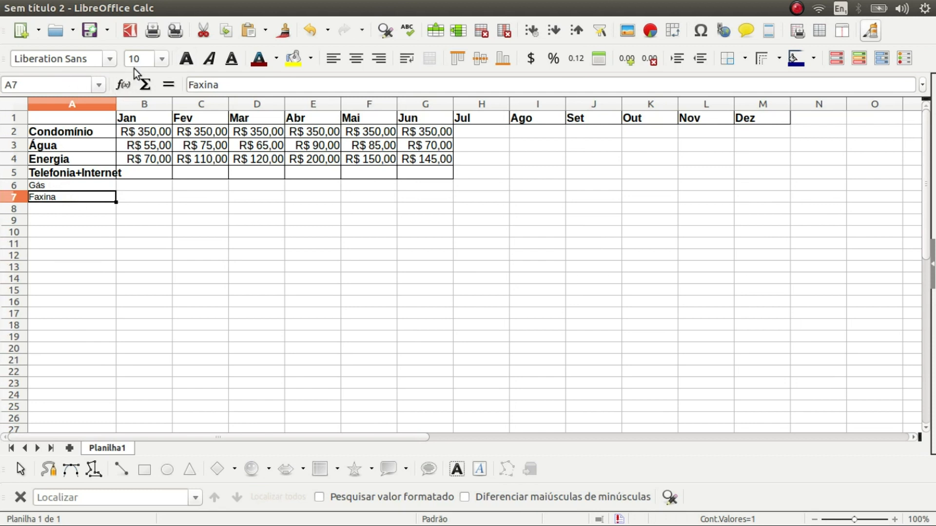
pyautogui.click(95, 133)
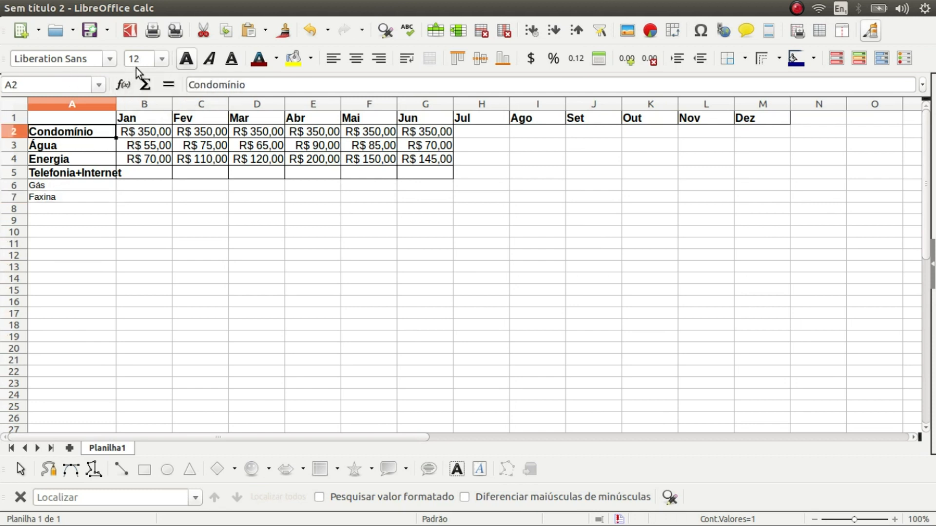
pyautogui.click(69, 209)
pyautogui.click(70, 195)
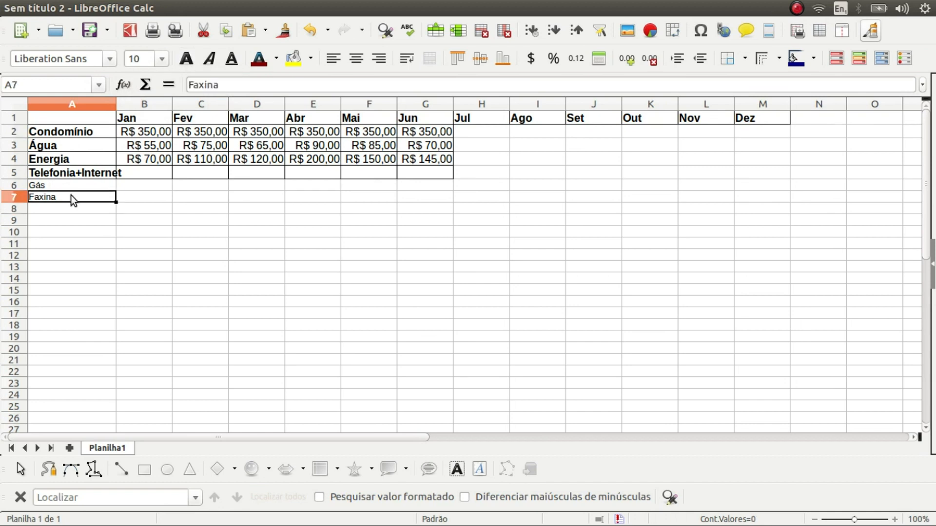
pyautogui.moveTo(45, 113); pyautogui.dragTo(801, 255)
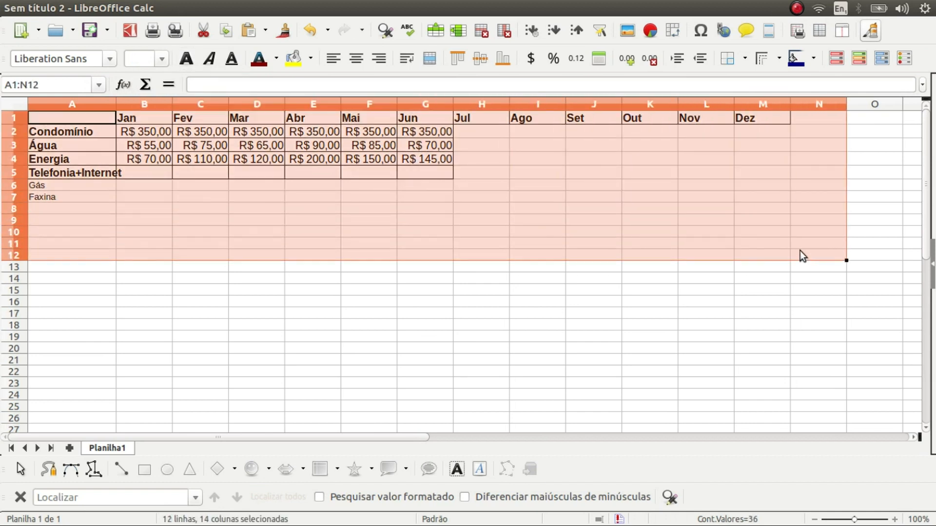
pyautogui.click(161, 58)
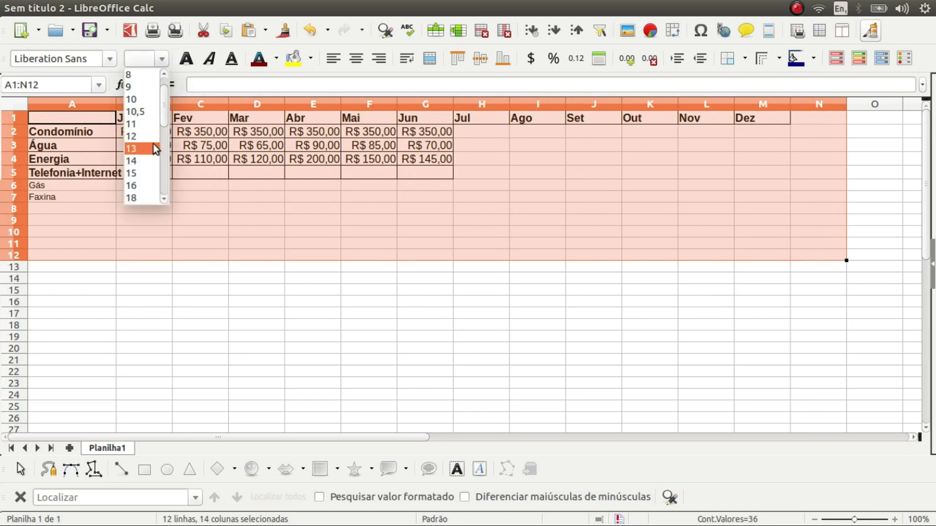
pyautogui.click(148, 136)
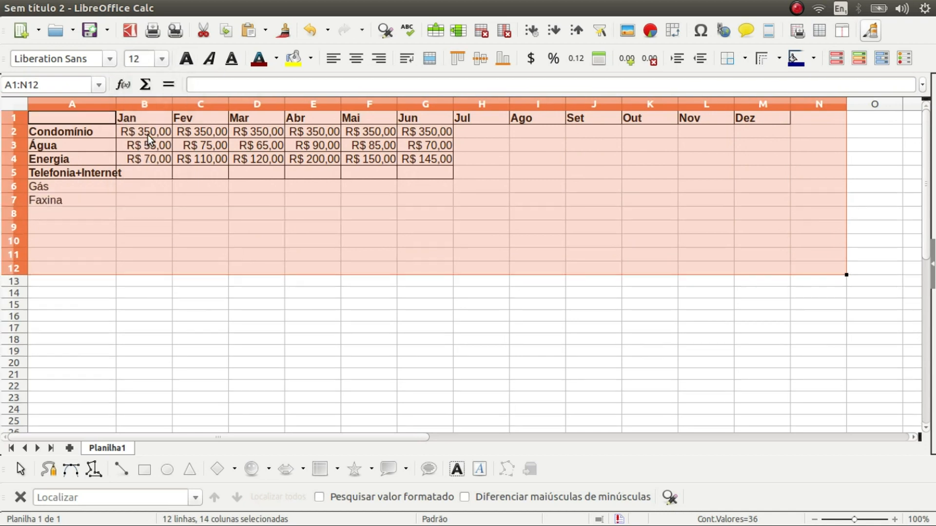
pyautogui.click(200, 227)
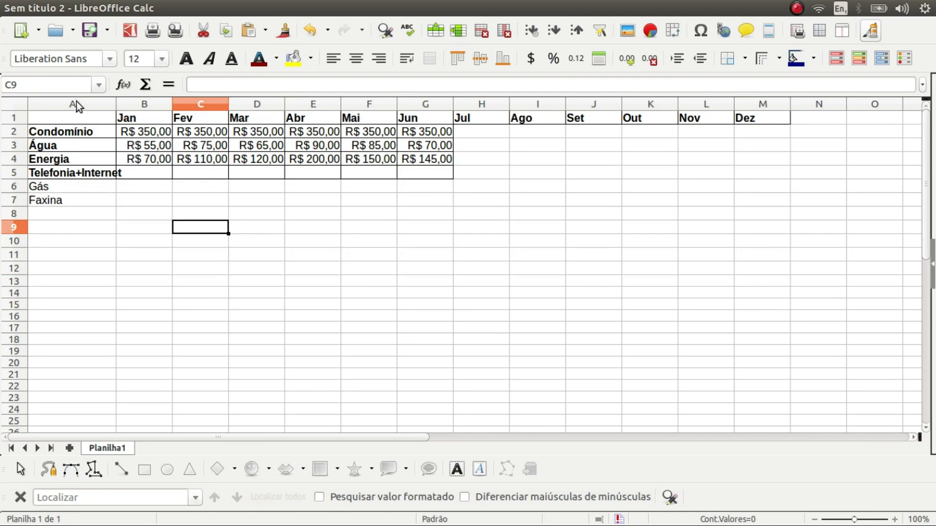
# Step: Make all the row labels in column A bold
pyautogui.click(76, 105)
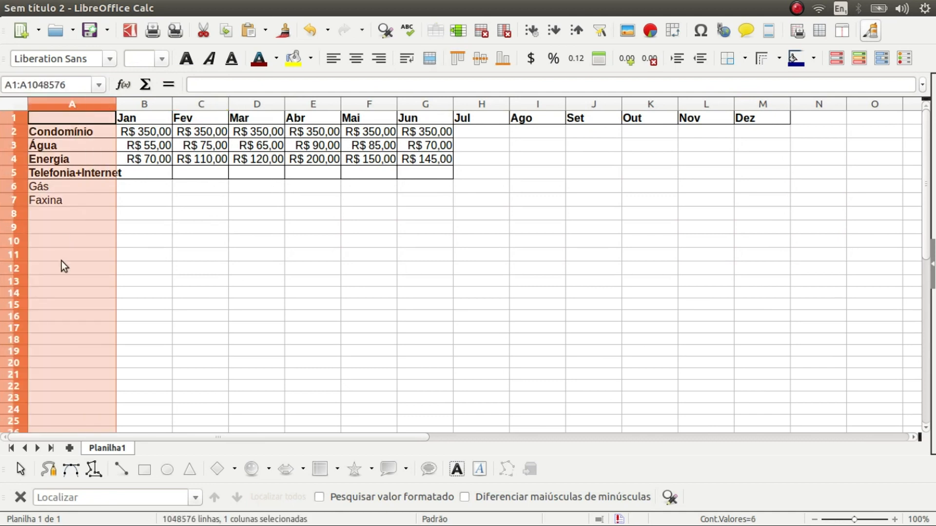
pyautogui.click(184, 59)
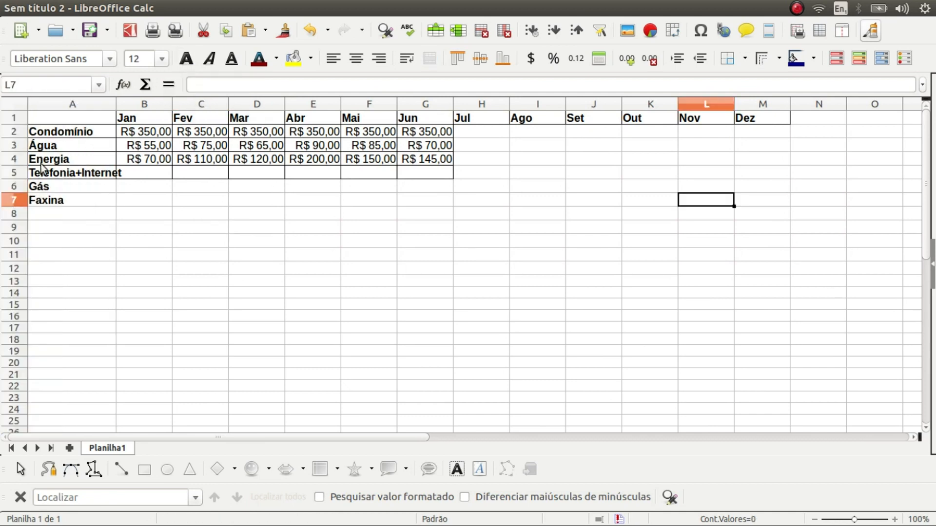
pyautogui.click(47, 198)
# Step: Centre the month headers in A1:M1 horizontally
pyautogui.moveTo(74, 117); pyautogui.dragTo(762, 118)
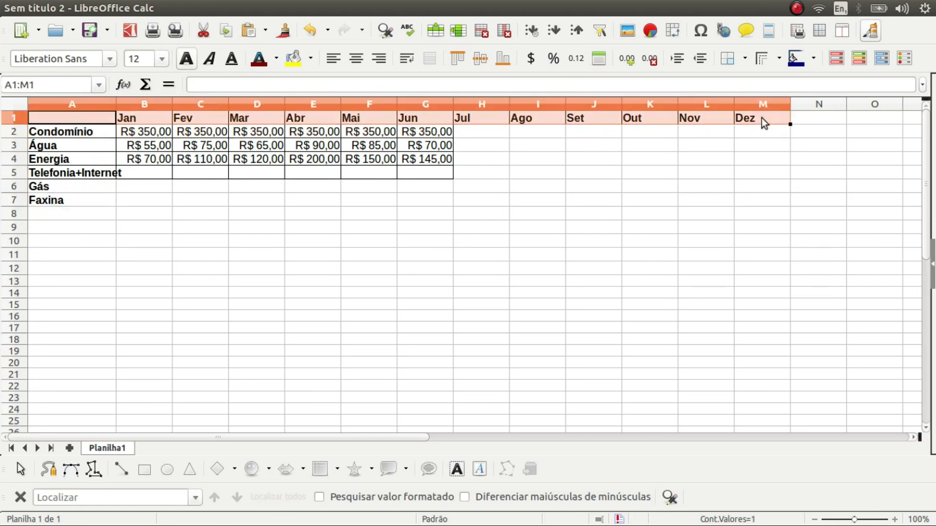
pyautogui.click(356, 59)
pyautogui.click(594, 200)
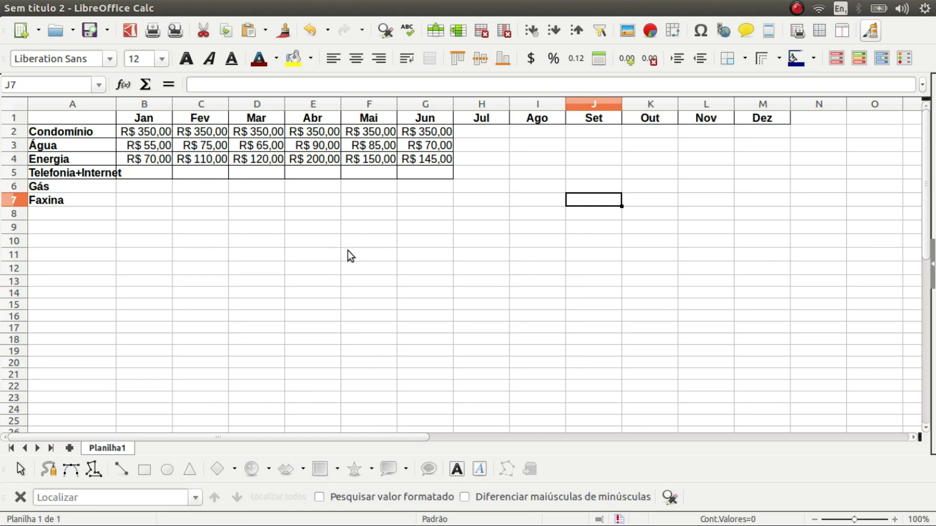
# Step: Apply borders around and between all cells of the range A1:M7
pyautogui.press('Left')
pyautogui.press('Left')
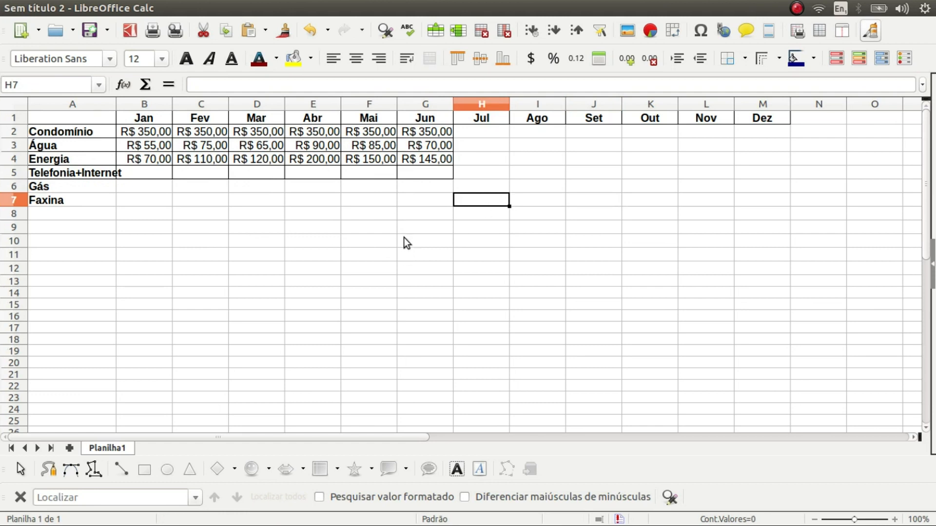
pyautogui.moveTo(92, 118); pyautogui.dragTo(782, 203)
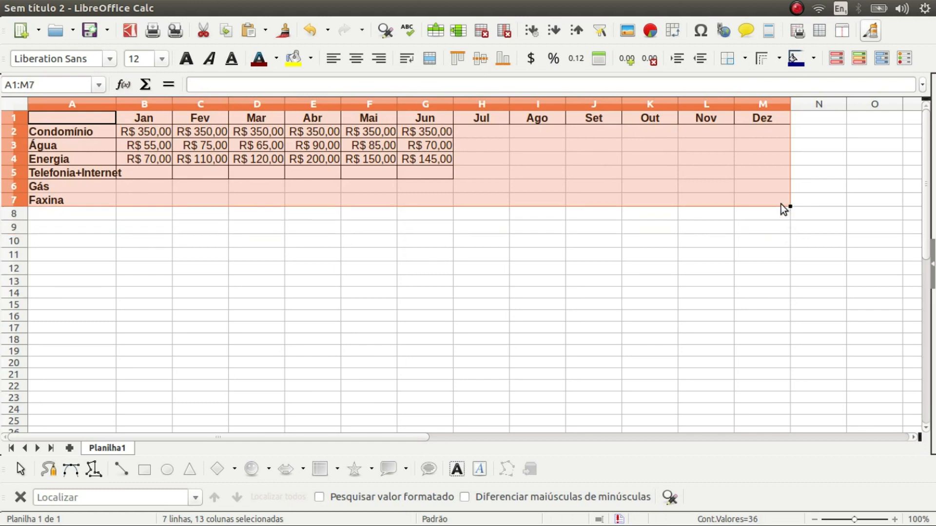
pyautogui.click(745, 60)
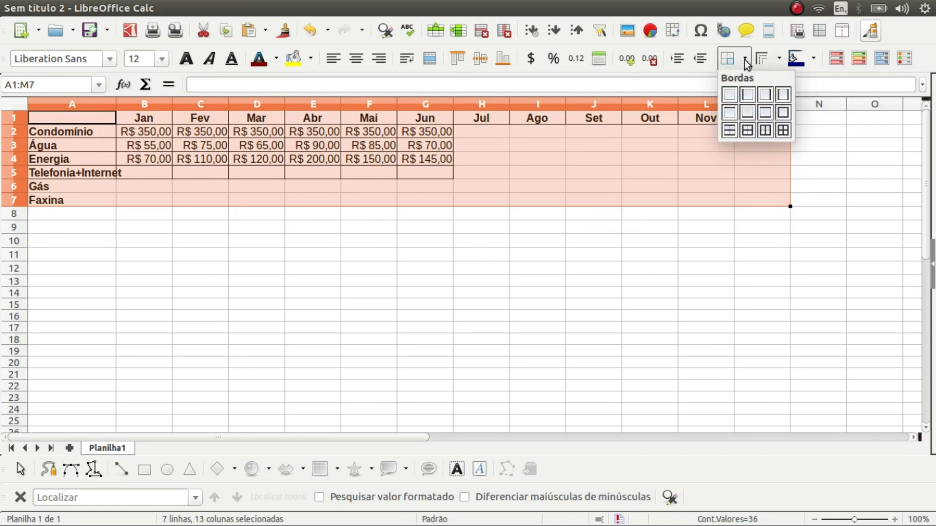
pyautogui.click(782, 132)
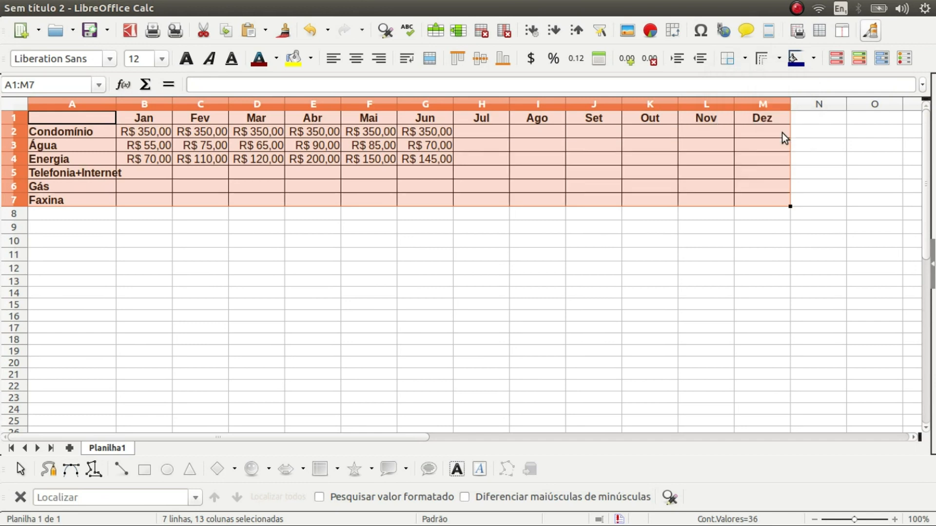
pyautogui.click(722, 241)
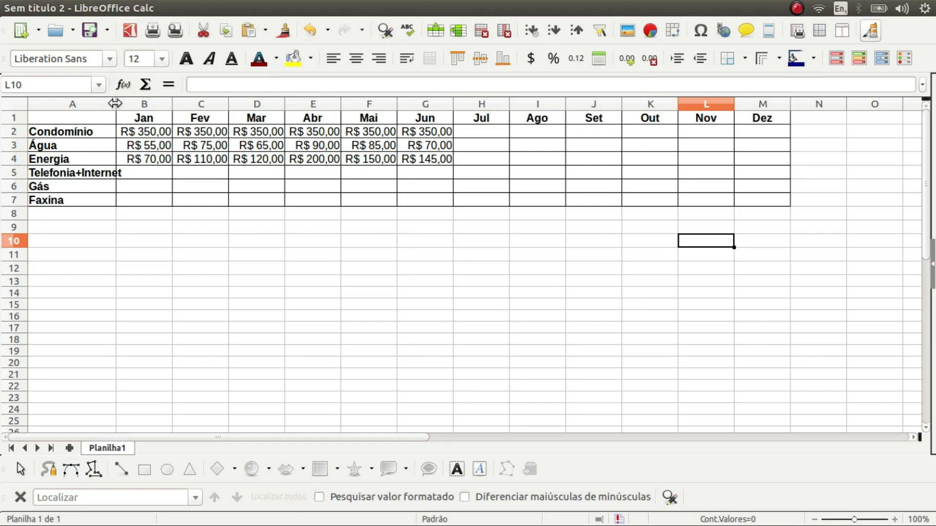
# Step: Widen column A so that the Telefonia+Internet label fits inside its cell
pyautogui.click(109, 129)
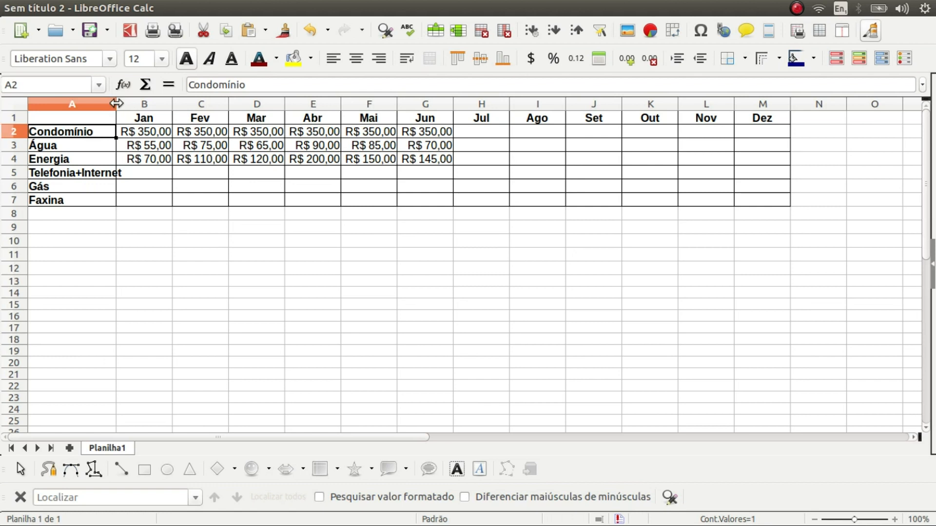
pyautogui.moveTo(116, 103); pyautogui.dragTo(127, 103)
pyautogui.click(211, 254)
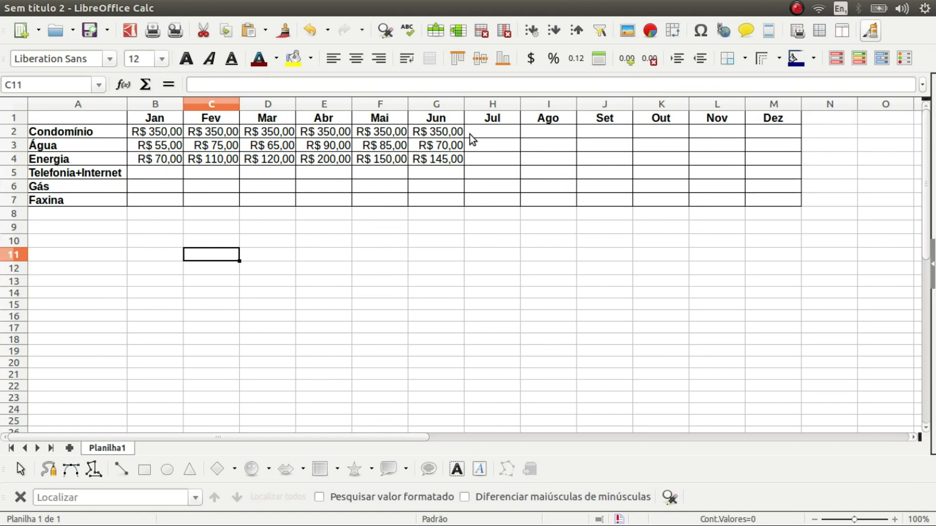
# Step: Fill the Condomínio amount of 350 from F2:G2 across to December in M2
pyautogui.click(439, 132)
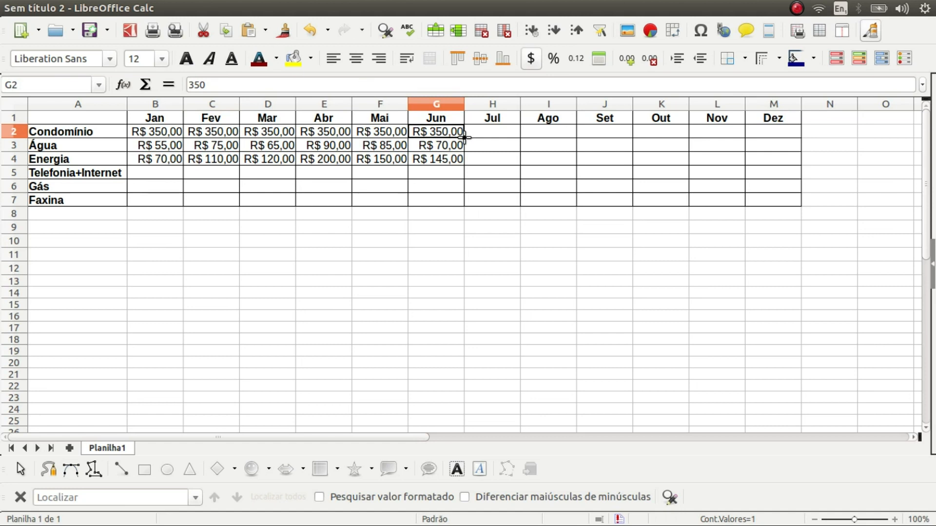
pyautogui.moveTo(390, 134); pyautogui.dragTo(434, 138)
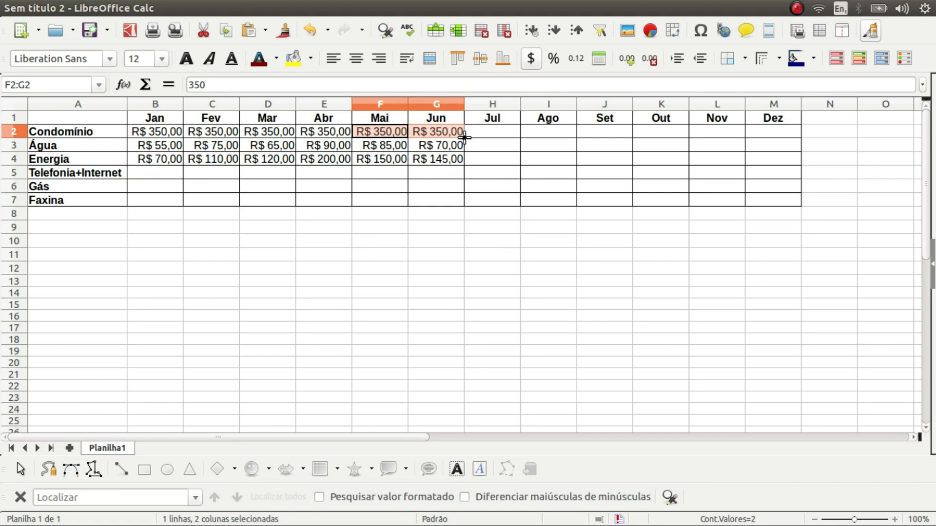
pyautogui.moveTo(464, 138); pyautogui.dragTo(779, 133)
# Step: Enter the Água amounts 90, 60, 65, 78, 90 and 75 for July to December in H3:M3
pyautogui.click(496, 145)
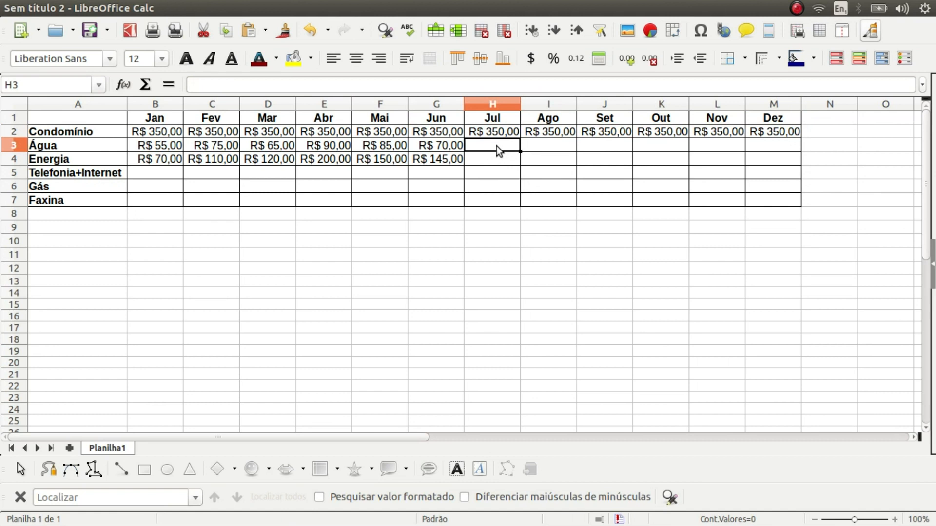
pyautogui.write('90')
pyautogui.press('Tab')
pyautogui.write('23')
pyautogui.press('BackSpace')
pyautogui.press('BackSpace')
pyautogui.write('60')
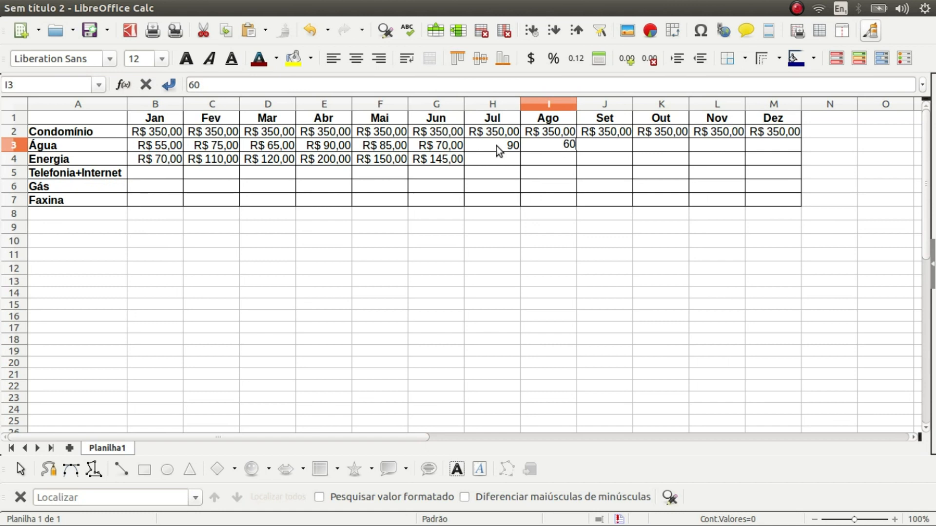
pyautogui.press('Tab')
pyautogui.write('65')
pyautogui.press('Tab')
pyautogui.write('78')
pyautogui.press('Tab')
pyautogui.write('90')
pyautogui.press('Tab')
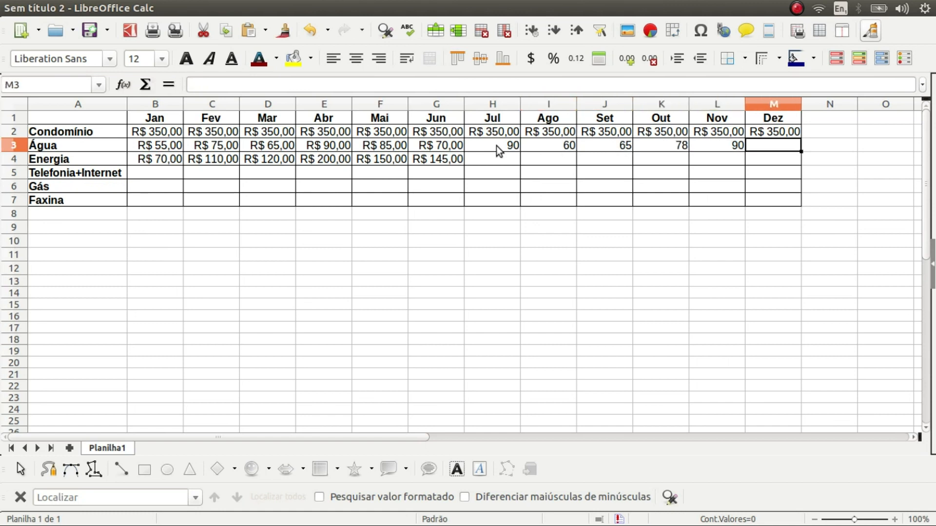
pyautogui.write('75')
pyautogui.press('Return')
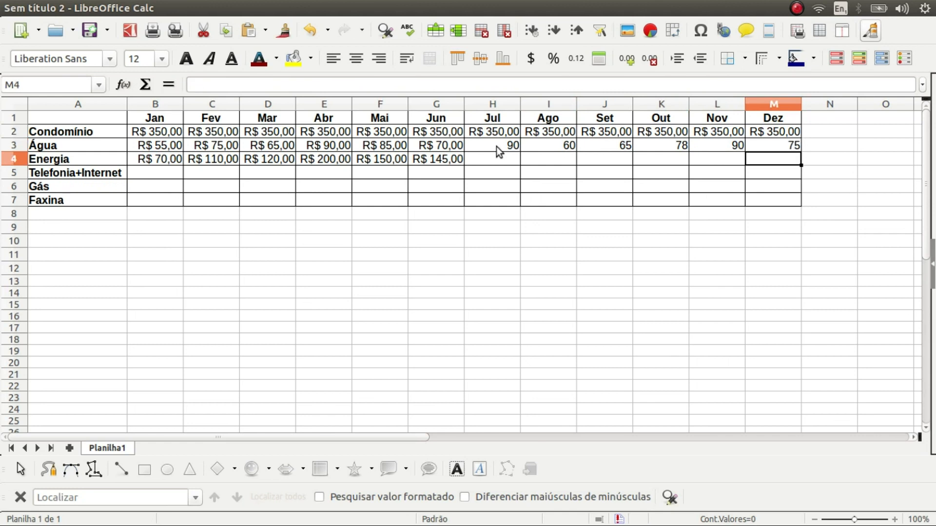
# Step: Enter the Energia amounts 200, 190, 140, 171, 175 and 102 for July to December in H4:M4
pyautogui.click(507, 159)
pyautogui.write('200')
pyautogui.press('Tab')
pyautogui.write('21')
pyautogui.write('0')
pyautogui.press('BackSpace')
pyautogui.press('BackSpace')
pyautogui.press('BackSpace')
pyautogui.write('190')
pyautogui.press('Tab')
pyautogui.write('140')
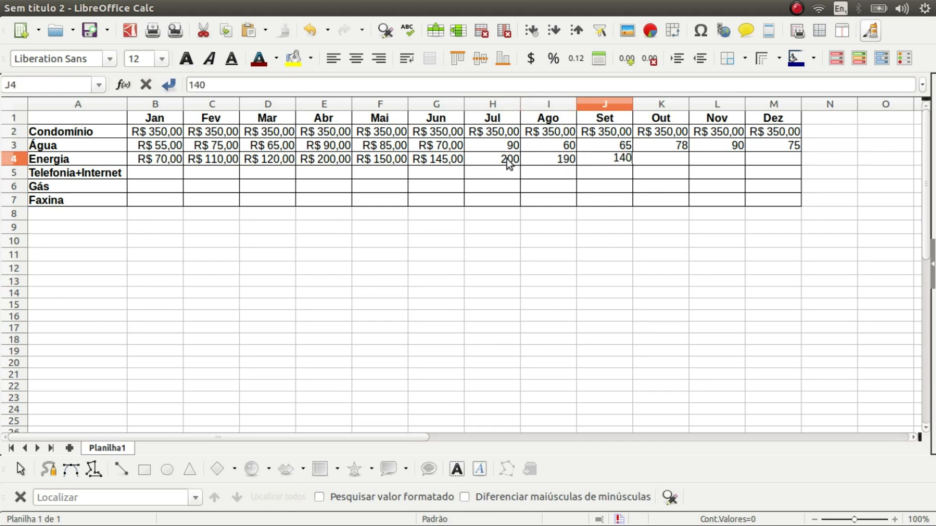
pyautogui.press('Tab')
pyautogui.write('171')
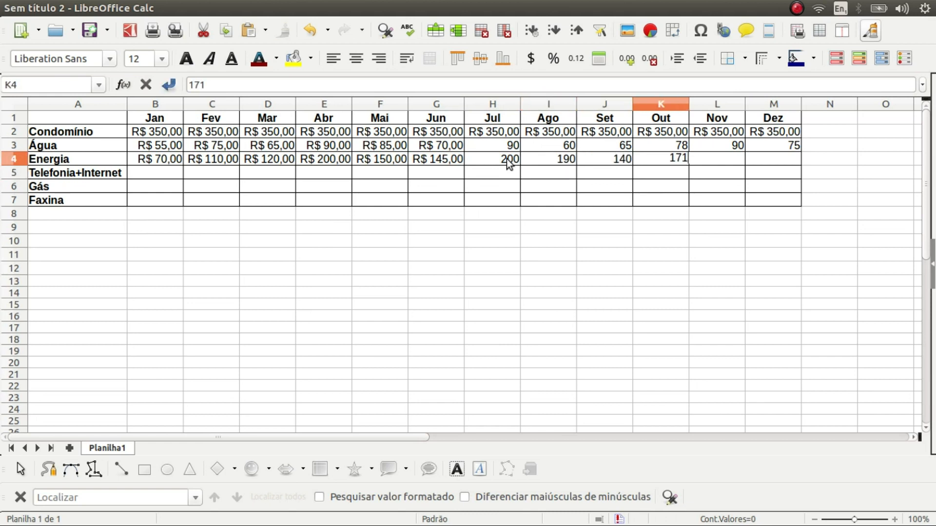
pyautogui.press('Tab')
pyautogui.write('175')
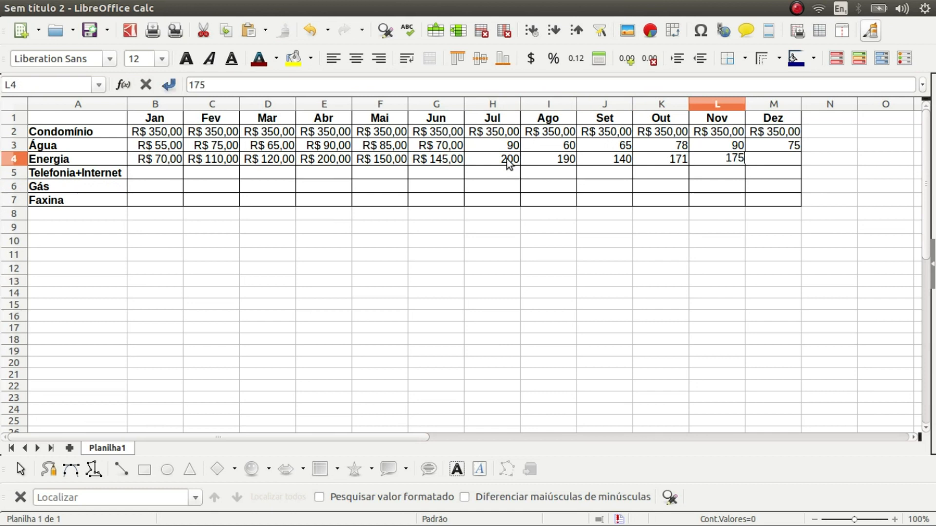
pyautogui.press('Tab')
pyautogui.write('102')
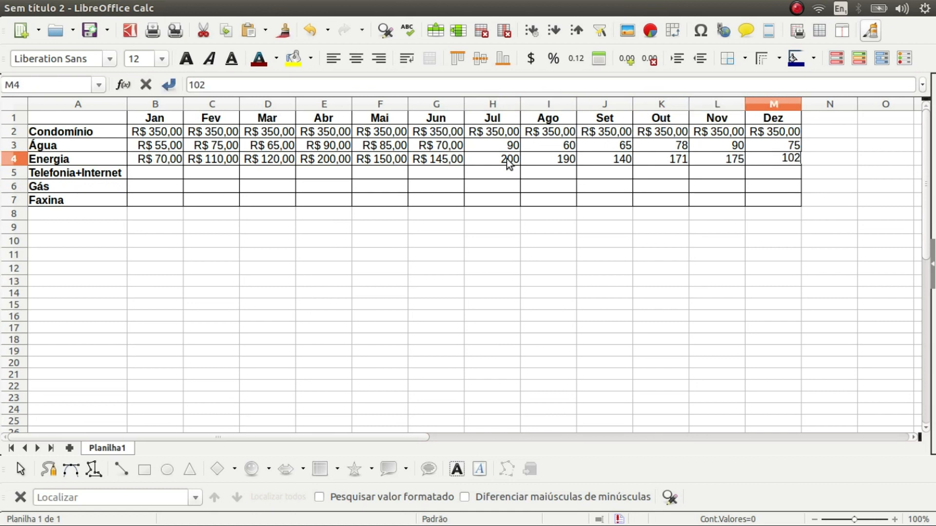
# Step: Enter 120 as the January amount for Telefonia+Internet in B5
pyautogui.click(160, 171)
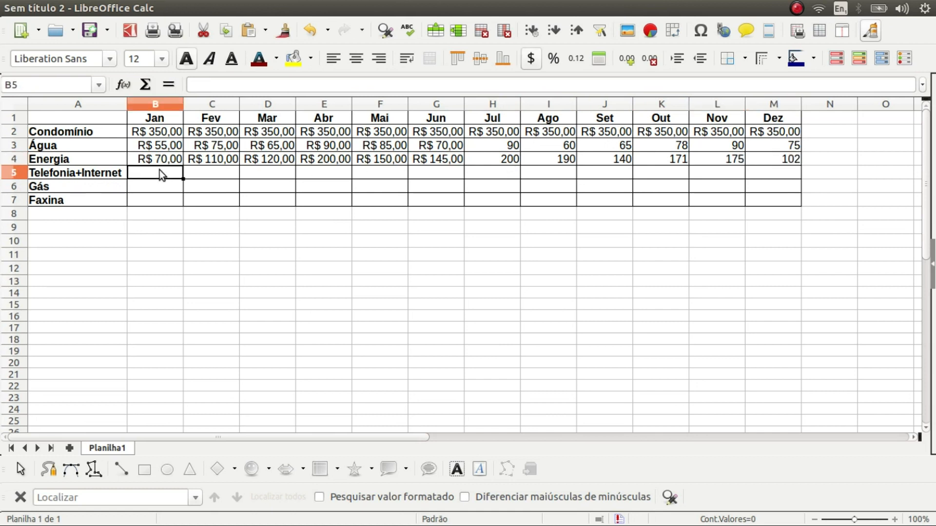
pyautogui.write('120')
pyautogui.click(207, 172)
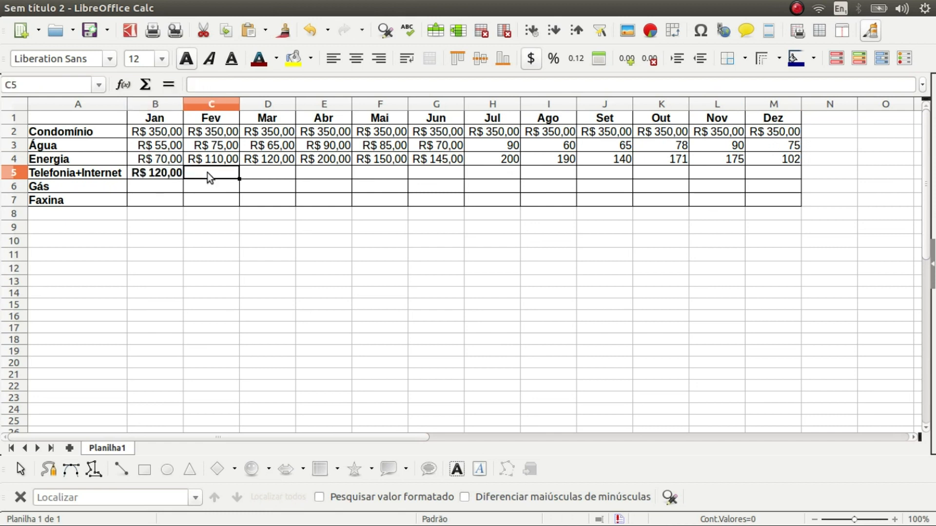
# Step: Remove bold from the amounts in B2:M7 and fill the January Telefonia+Internet amount from B5 across to M5
pyautogui.click(163, 174)
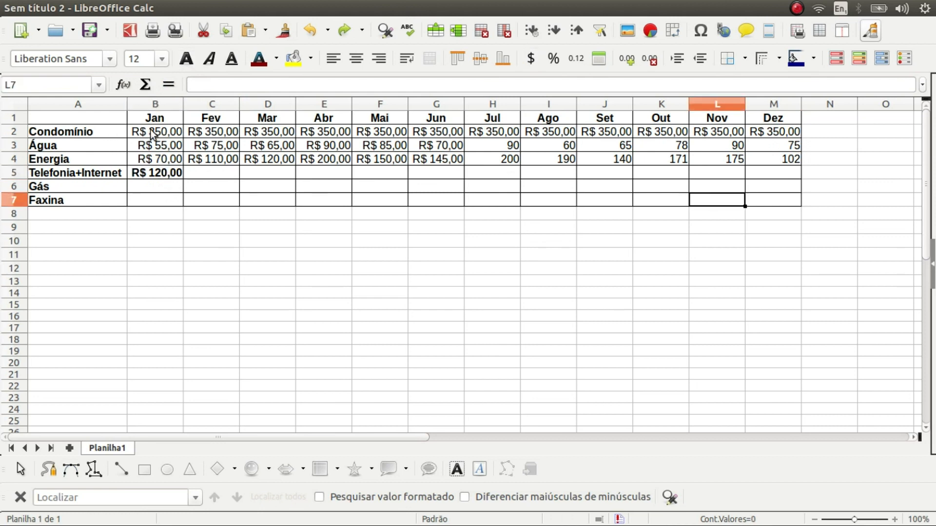
pyautogui.moveTo(150, 130); pyautogui.dragTo(771, 197)
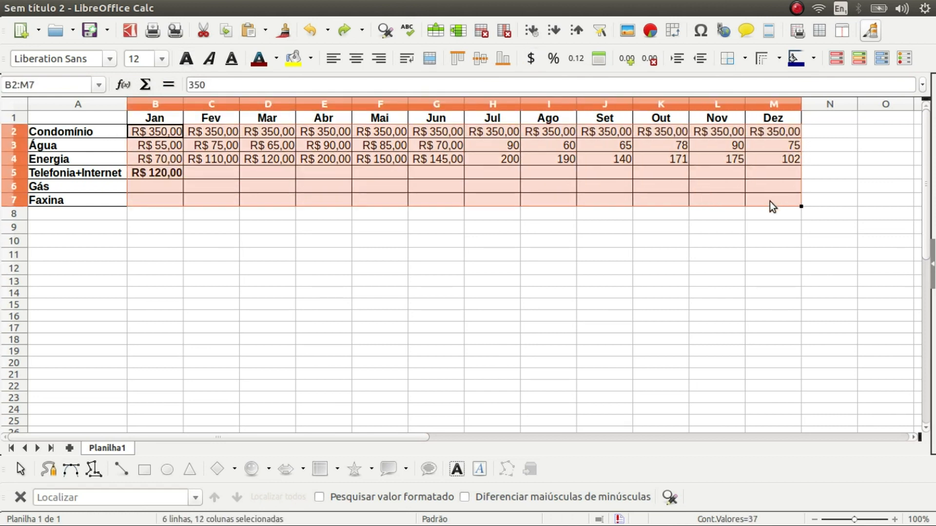
pyautogui.click(189, 62)
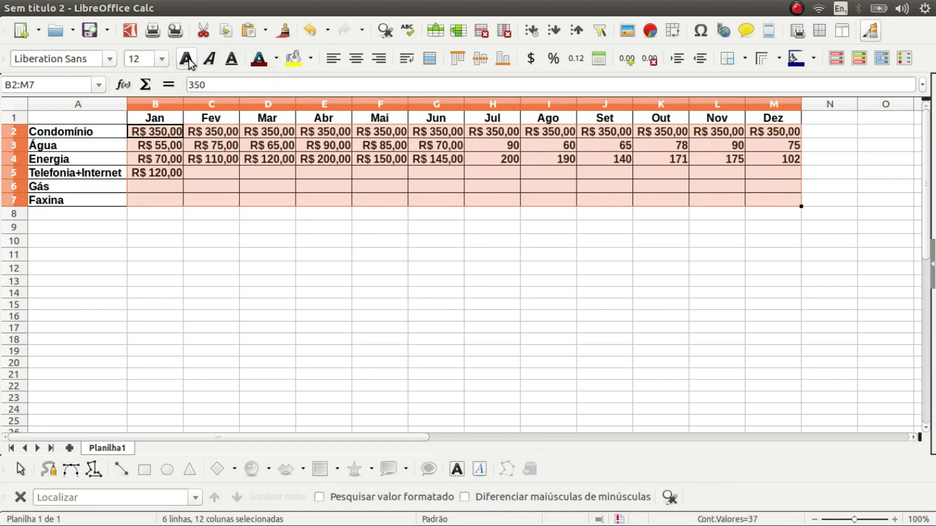
pyautogui.click(169, 172)
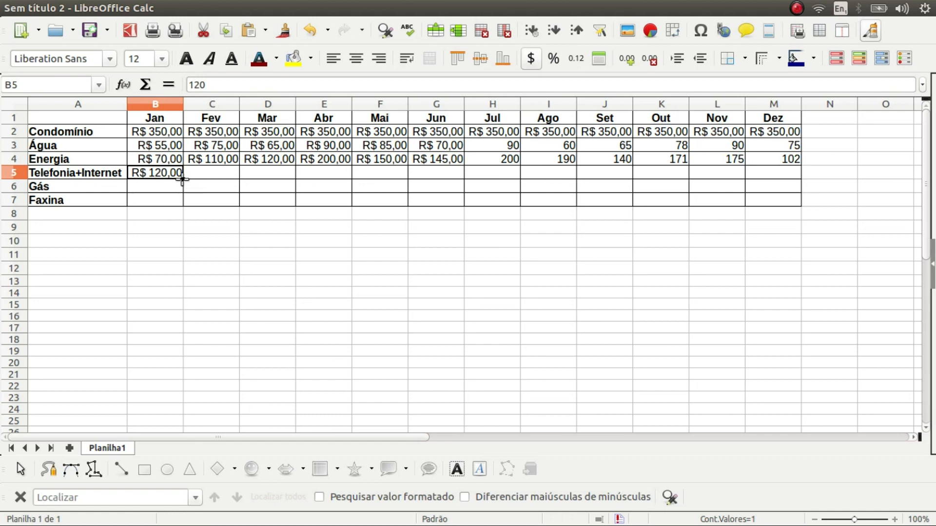
pyautogui.moveTo(183, 178); pyautogui.dragTo(786, 188)
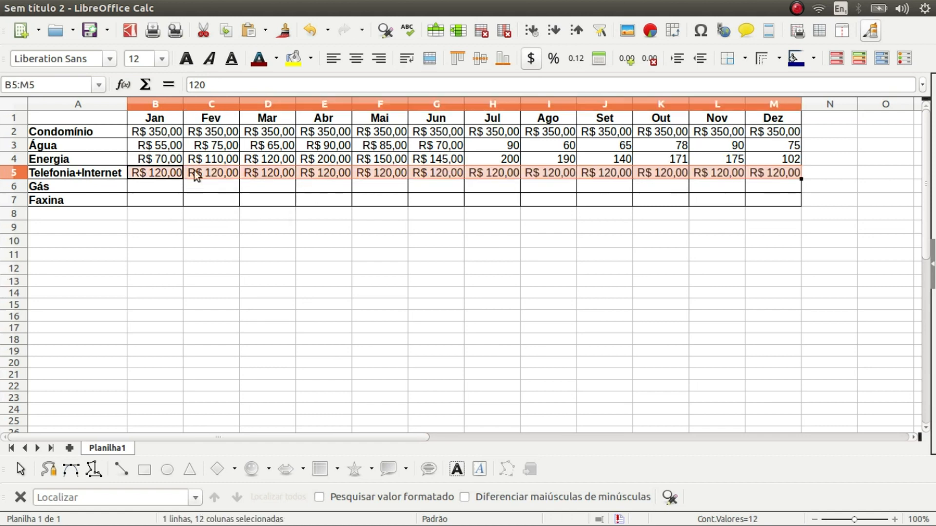
# Step: Enter the Gás amounts 50, 40, 45, 52, 48 and 30 for January to June in B6:G6
pyautogui.click(163, 191)
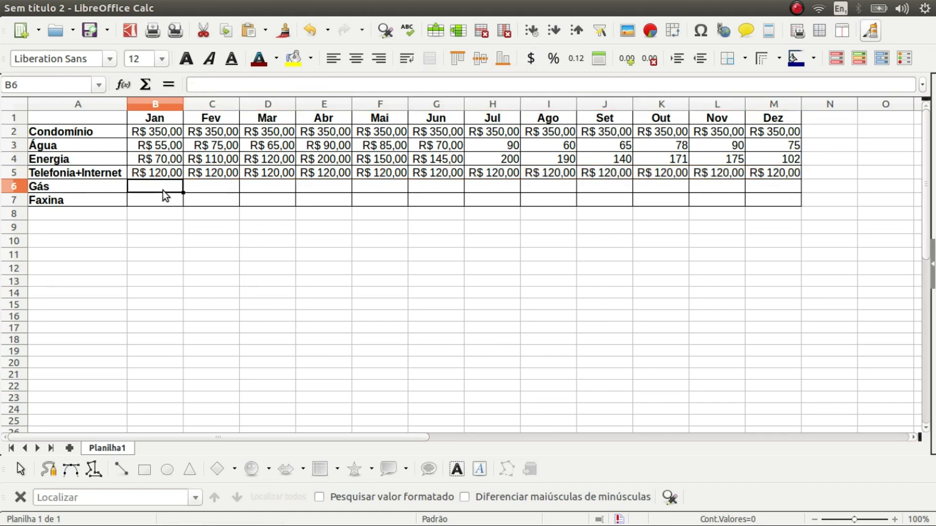
pyautogui.write('50')
pyautogui.press('Return')
pyautogui.press('Up')
pyautogui.press('Right')
pyautogui.write('40')
pyautogui.press('Tab')
pyautogui.write('45')
pyautogui.press('Return')
pyautogui.press('Up')
pyautogui.press('Right')
pyautogui.write('52')
pyautogui.press('Tab')
pyautogui.write('48')
pyautogui.press('Tab')
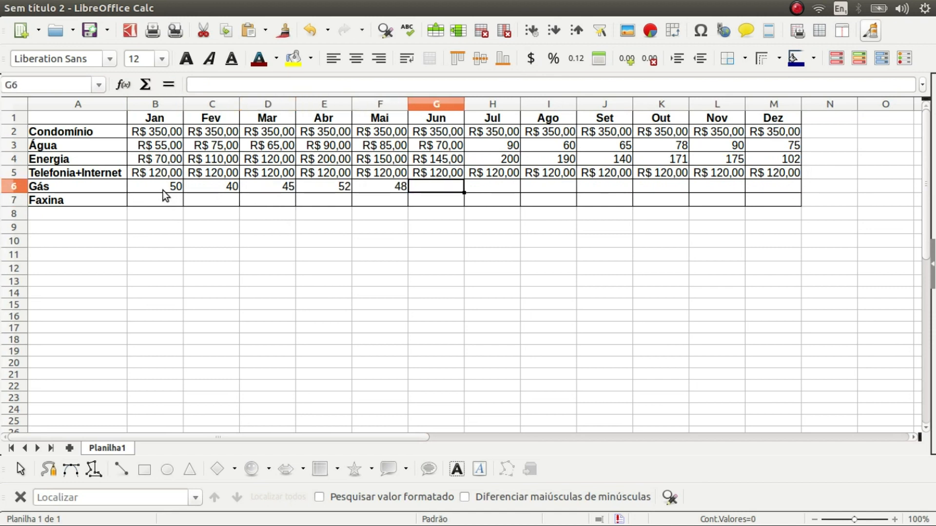
pyautogui.write('30')
pyautogui.press('Tab')
# Step: Enter the Gás amounts 70, 75, 60, 70, 80 and 50 for July to December in H6:M6
pyautogui.write('70')
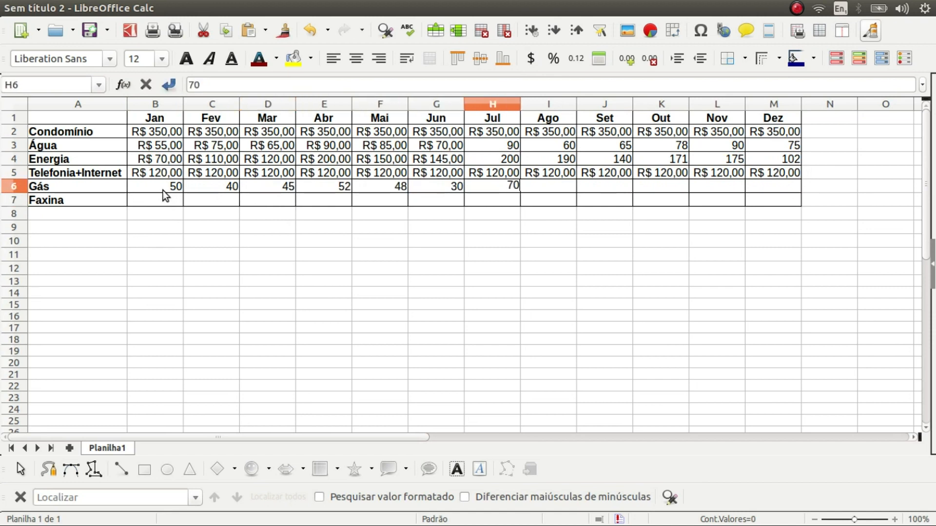
pyautogui.press('Tab')
pyautogui.write('75')
pyautogui.press('Tab')
pyautogui.write('60')
pyautogui.press('Tab')
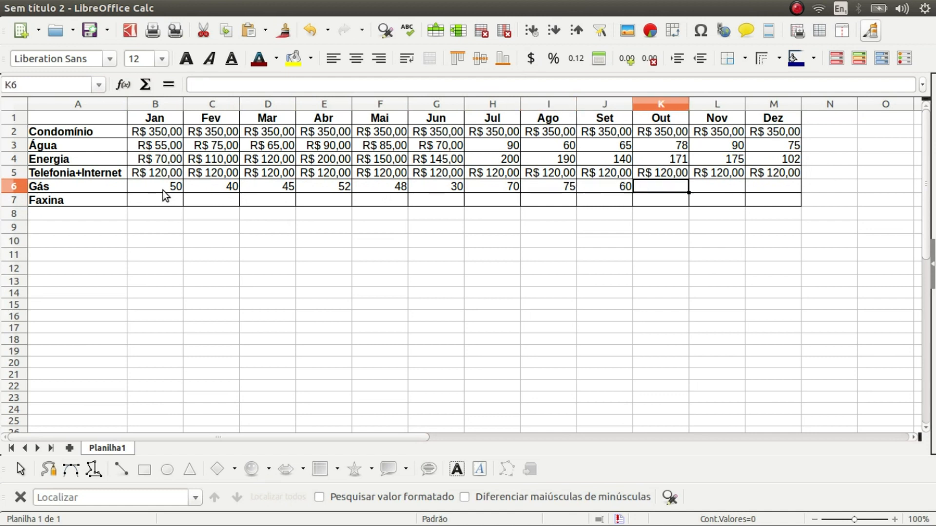
pyautogui.write('70')
pyautogui.press('Tab')
pyautogui.write('80')
pyautogui.press('Tab')
pyautogui.write('50')
pyautogui.press('Return')
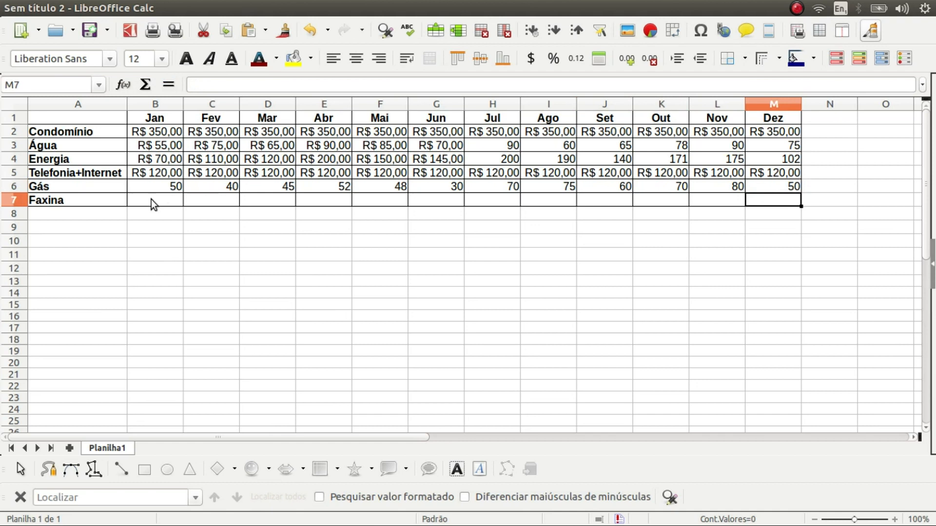
# Step: Enter 280 as the January Faxina amount in B7 and fill it across to December in M7
pyautogui.click(151, 200)
pyautogui.write('280')
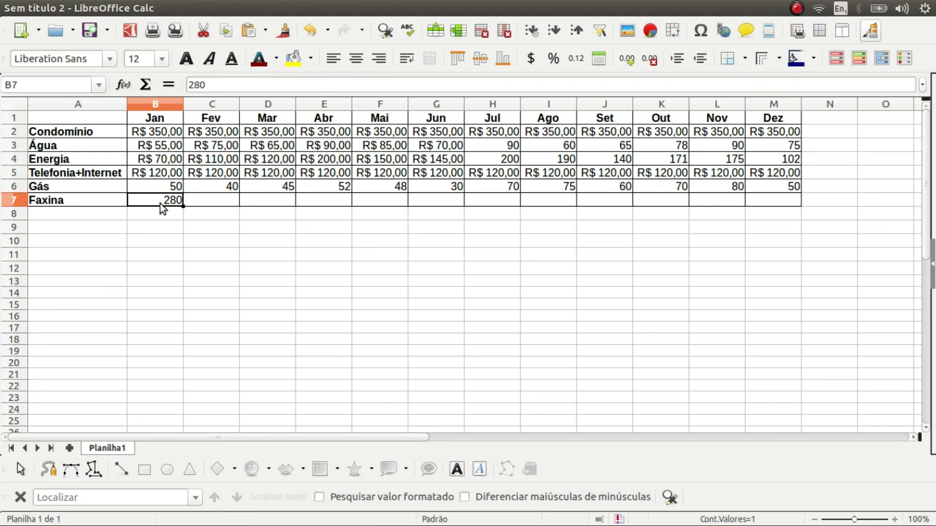
pyautogui.moveTo(183, 205); pyautogui.dragTo(783, 189)
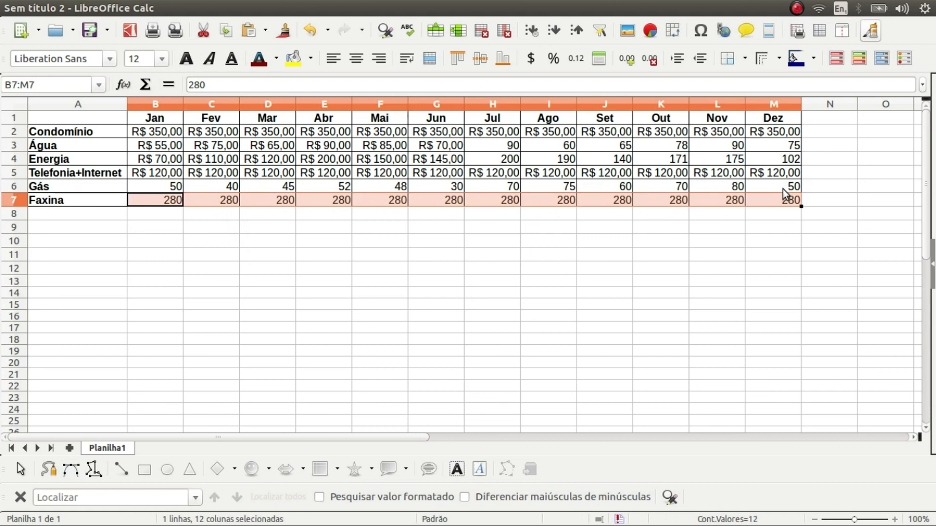
# Step: Select the expense amounts in B2:M7
pyautogui.click(713, 178)
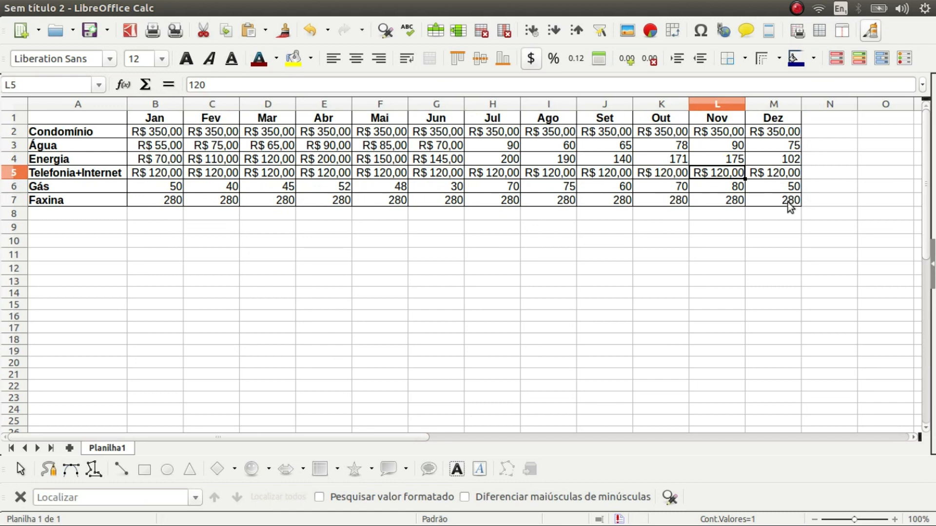
pyautogui.moveTo(788, 203); pyautogui.dragTo(157, 133)
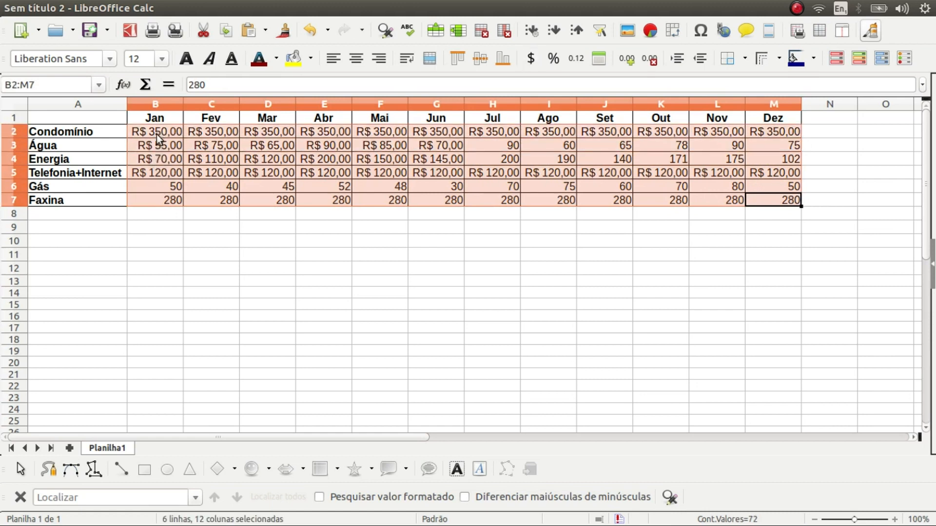
pyautogui.moveTo(233, 7)
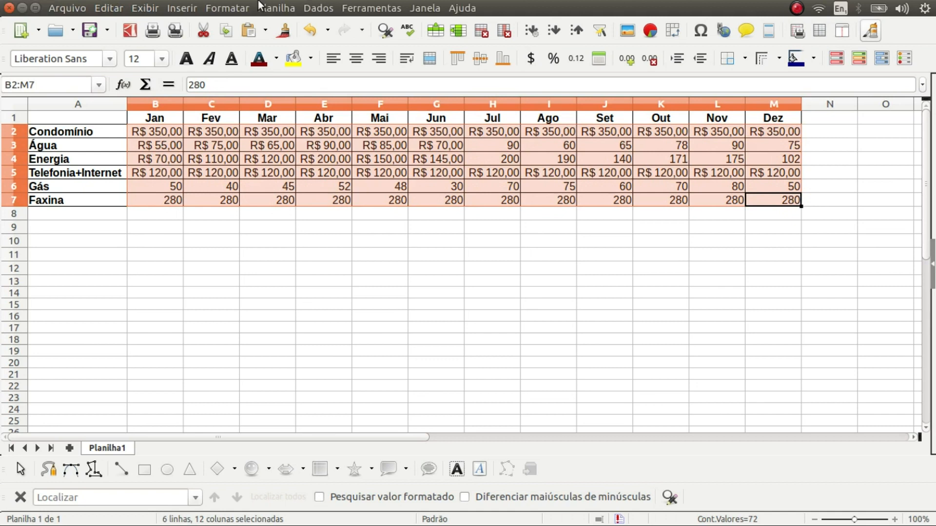
pyautogui.click(232, 9)
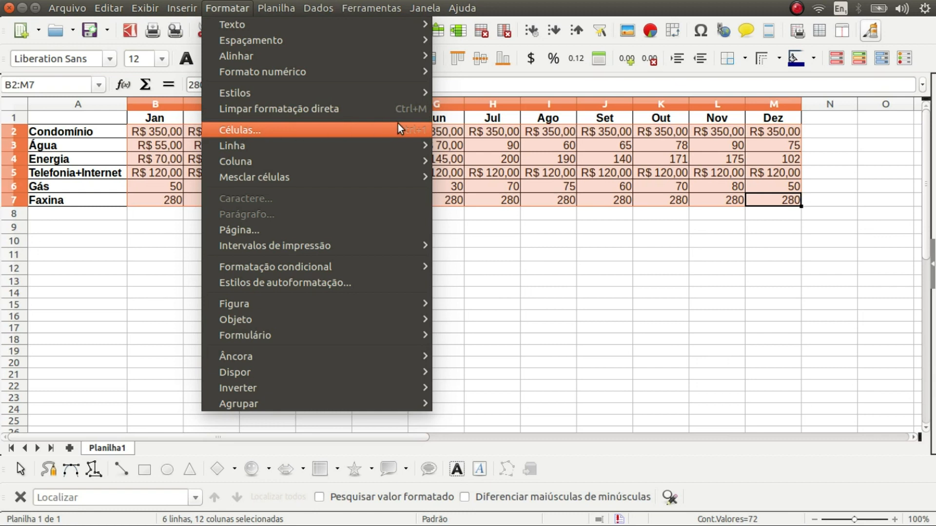
pyautogui.click(450, 131)
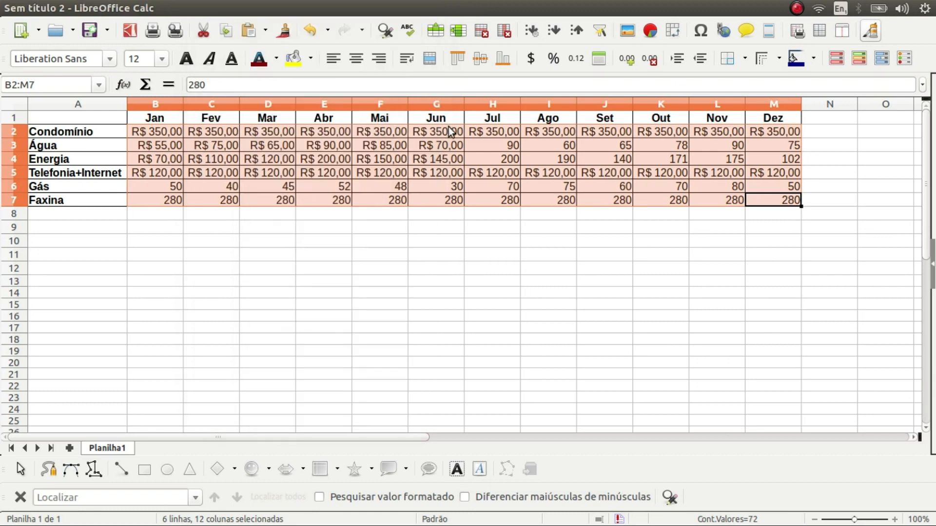
pyautogui.rightClick(449, 129)
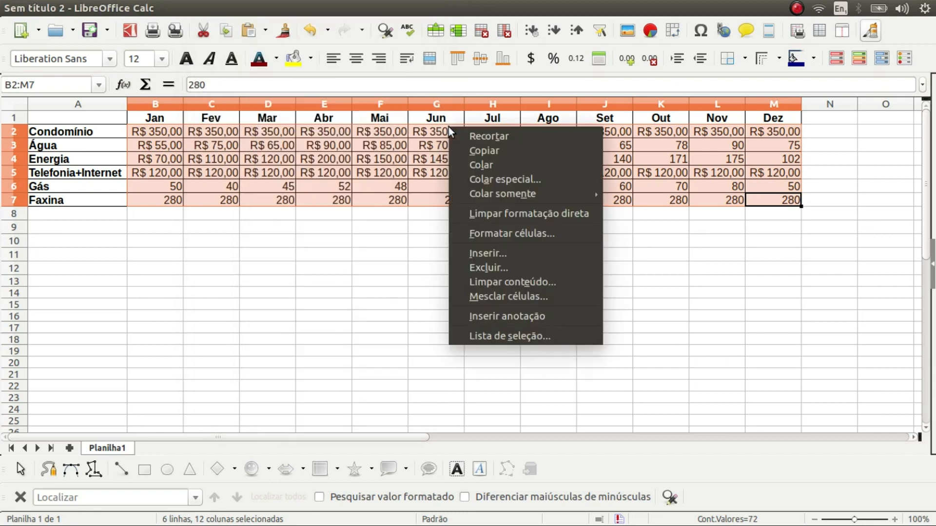
pyautogui.click(486, 233)
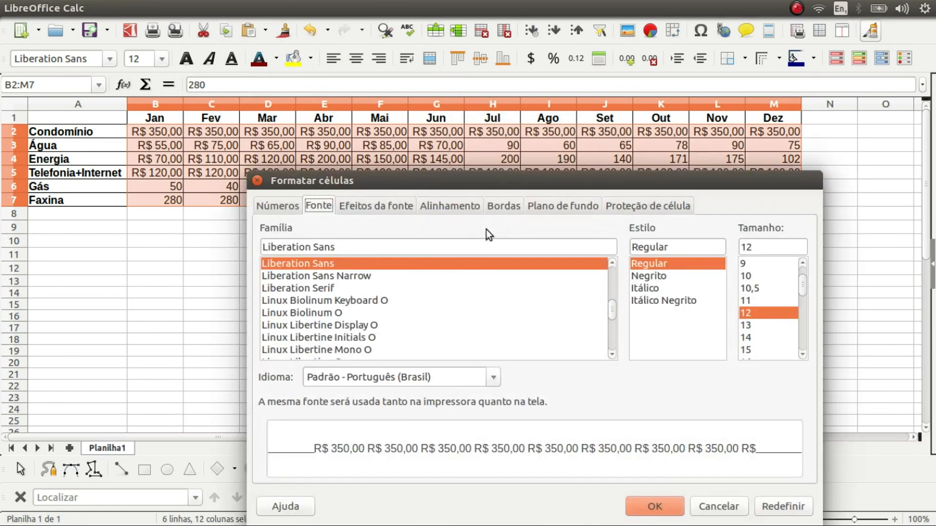
pyautogui.click(714, 506)
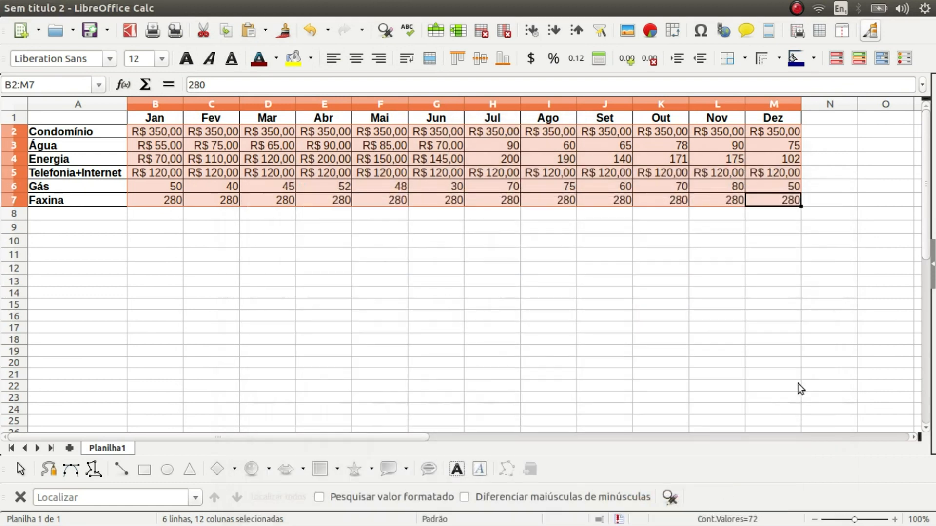
# Step: Apply the Moeda number format to the selected amounts in B2:M7
pyautogui.click(933, 271)
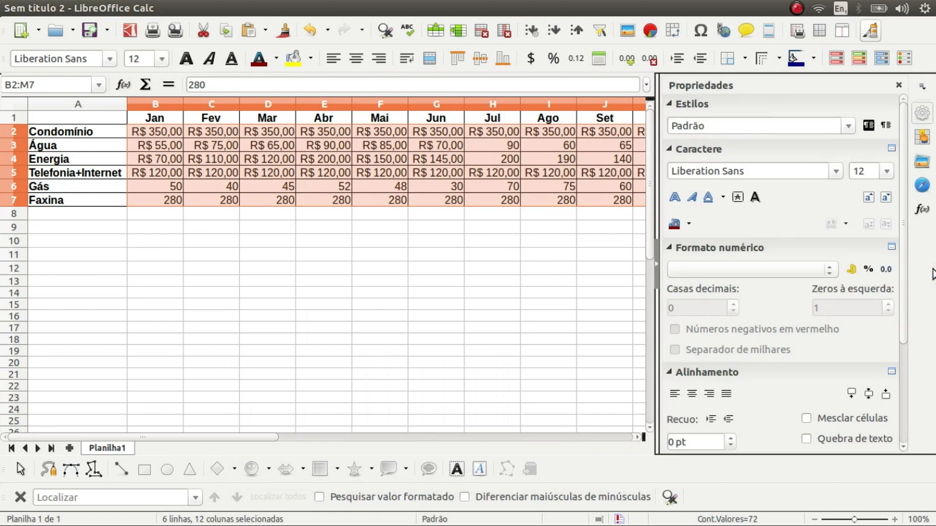
pyautogui.click(827, 270)
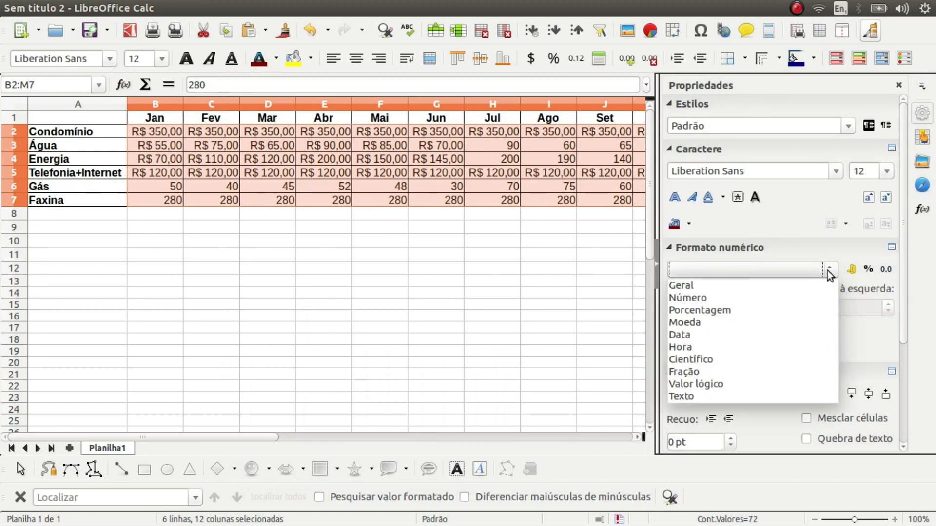
pyautogui.click(698, 322)
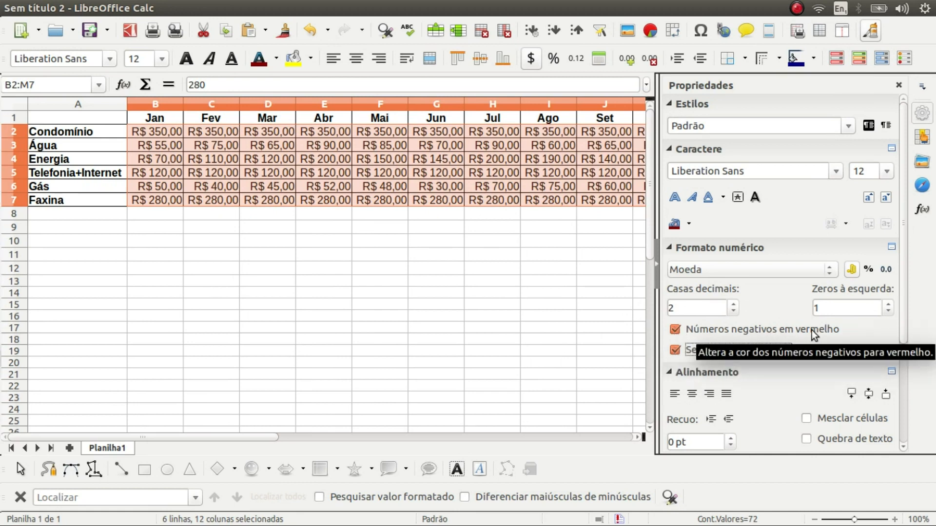
pyautogui.click(657, 268)
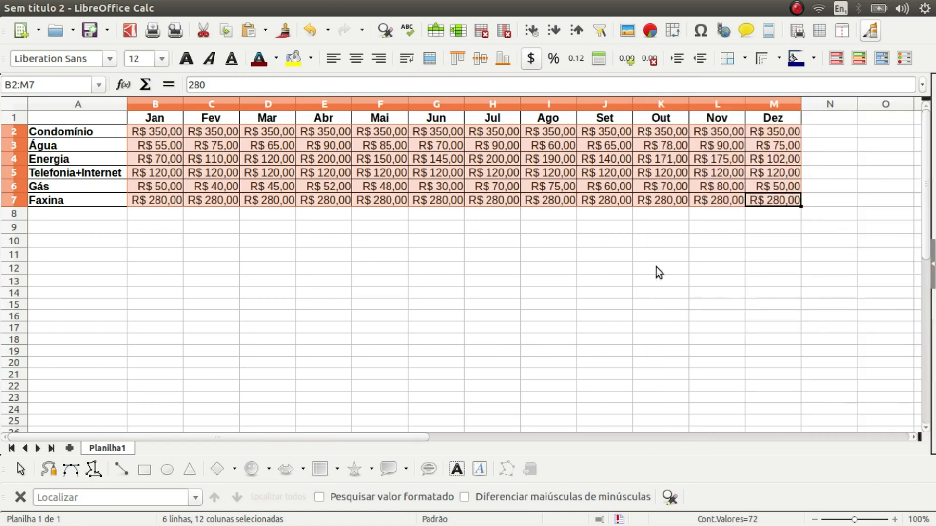
# Step: Enter the row label Total Mensal in A8 and the column heading Total in N1
pyautogui.click(632, 282)
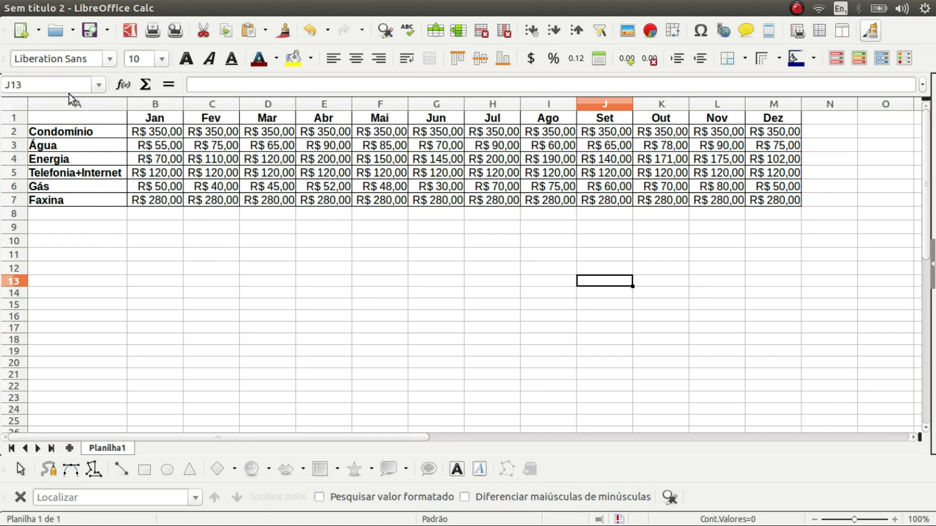
pyautogui.click(95, 215)
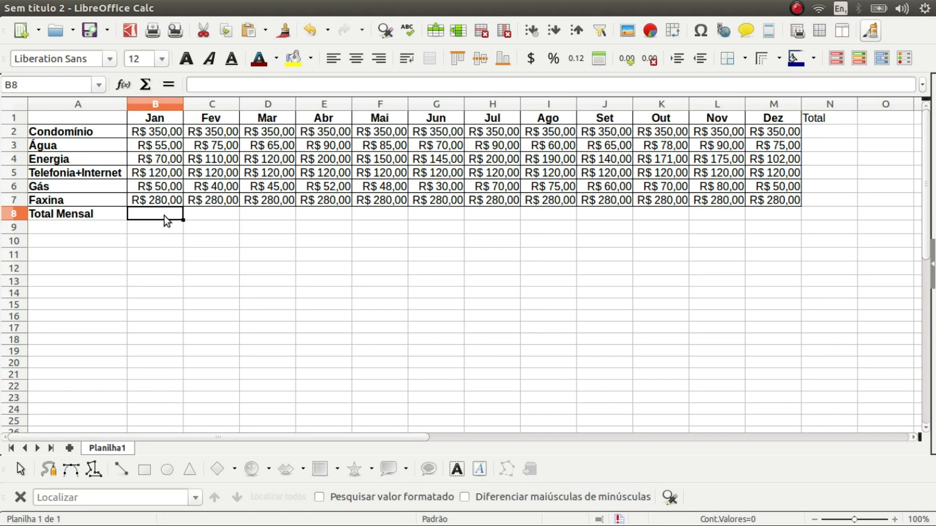
# Step: Total the January expenses in B8 with the written formula =soma(B2:B7)
pyautogui.write('=')
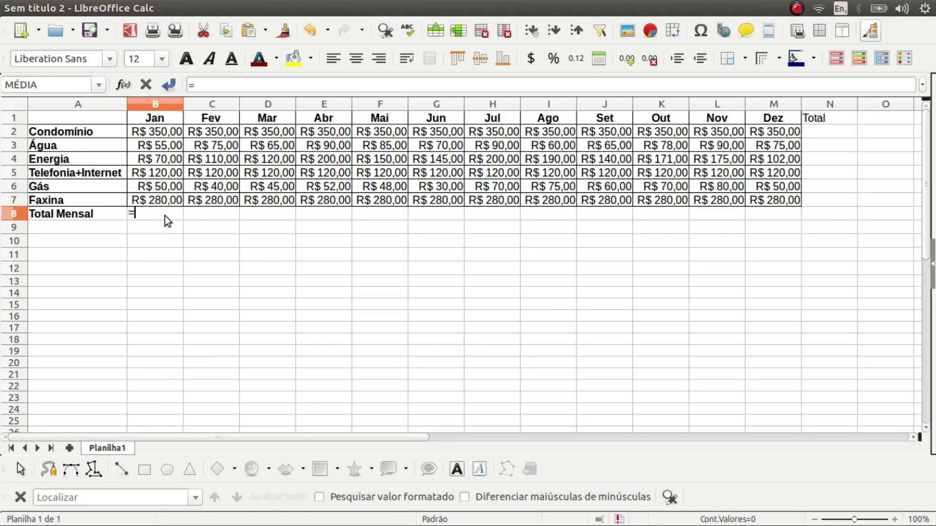
pyautogui.write('soma')
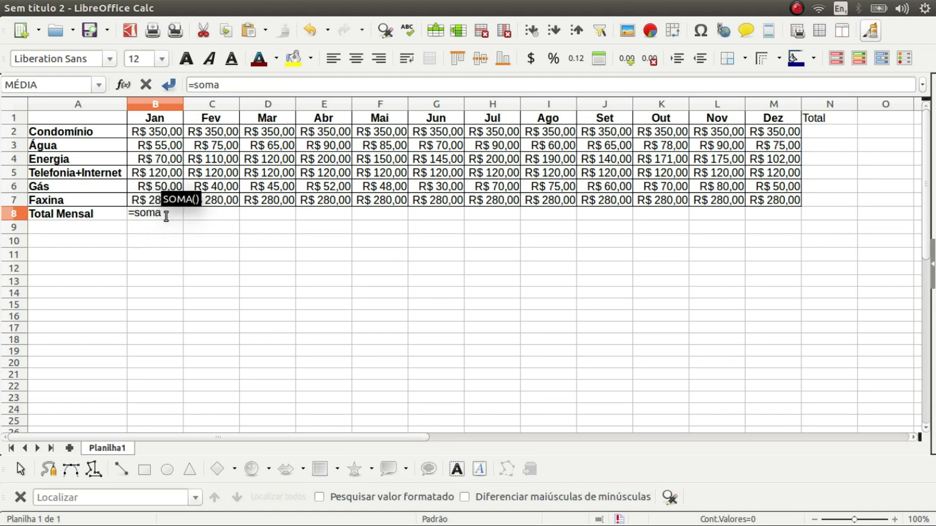
pyautogui.write('(')
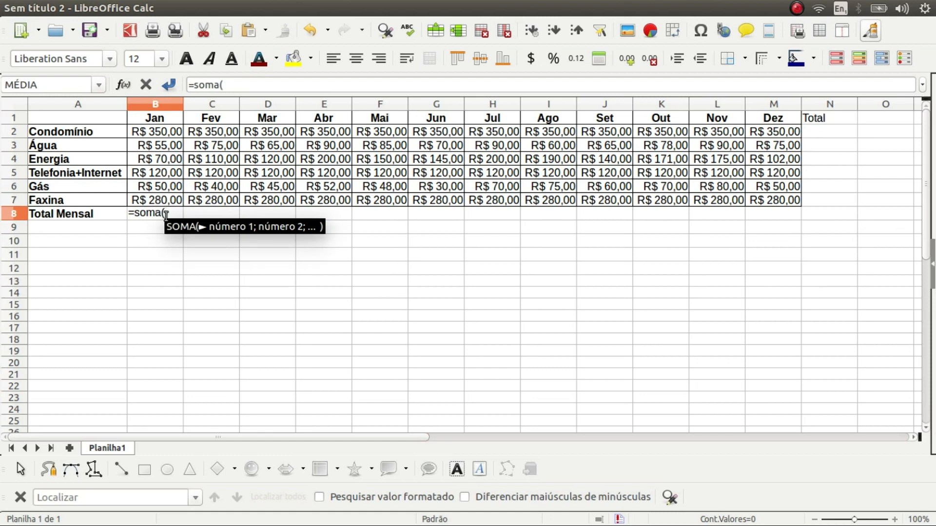
pyautogui.moveTo(173, 133); pyautogui.dragTo(172, 198)
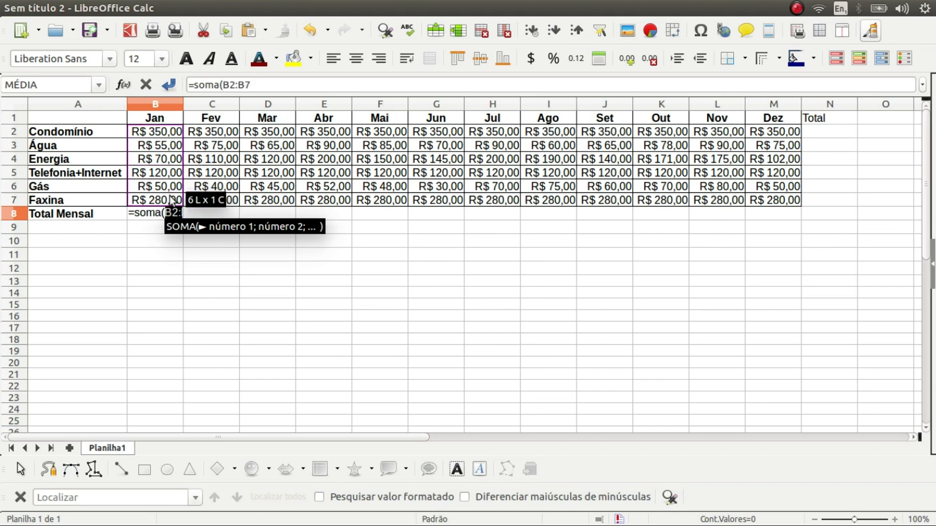
pyautogui.write(')')
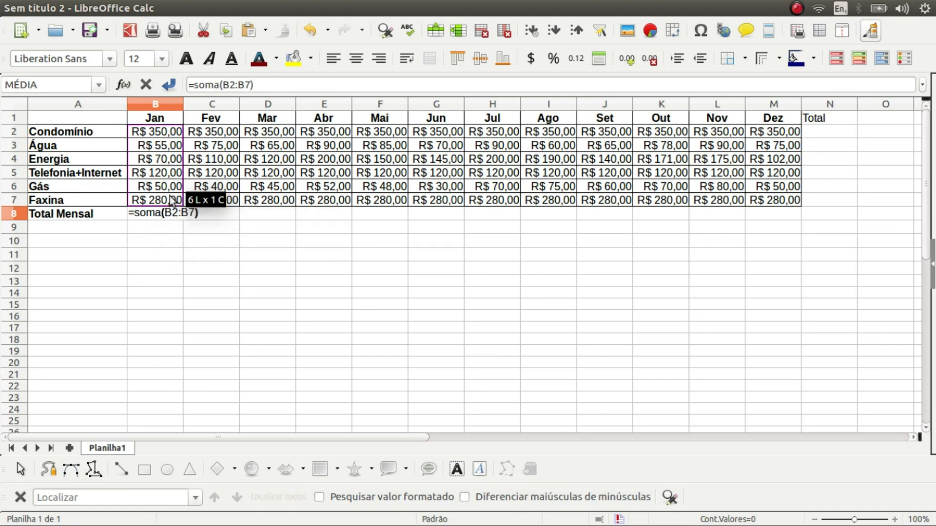
pyautogui.press('Return')
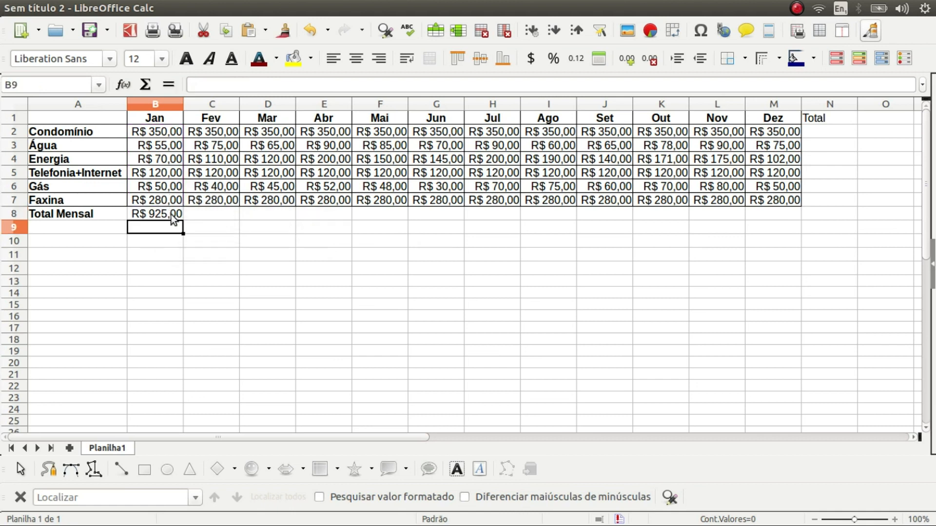
# Step: Inspect the January total formula in B8 and clear the cell
pyautogui.click(162, 215)
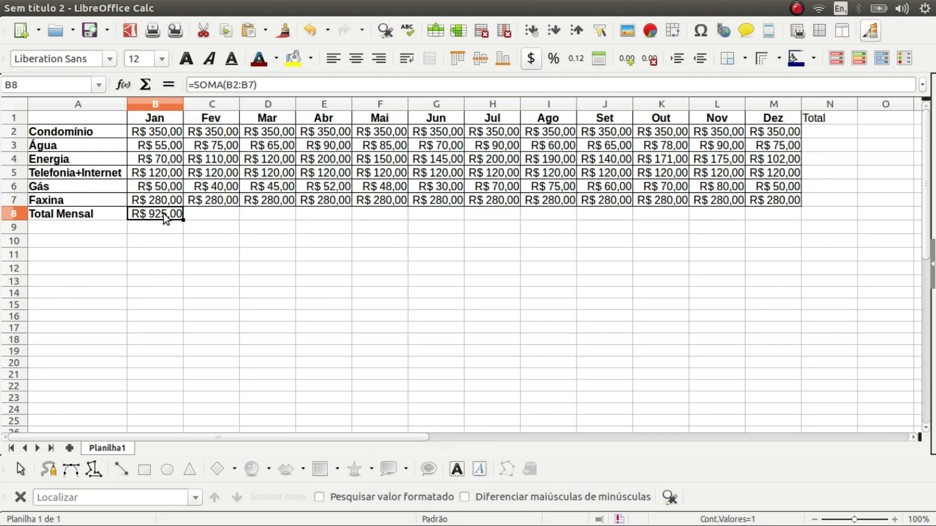
pyautogui.doubleClick(165, 217)
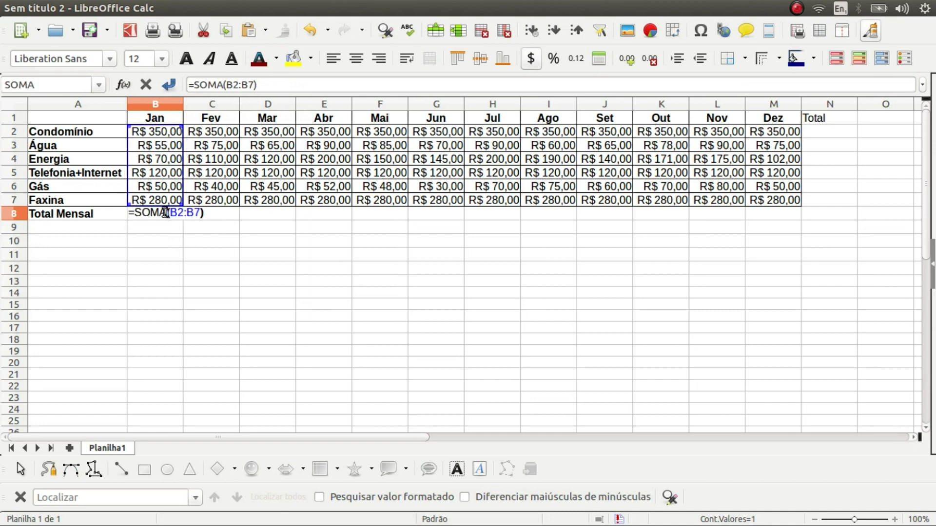
pyautogui.press('Escape')
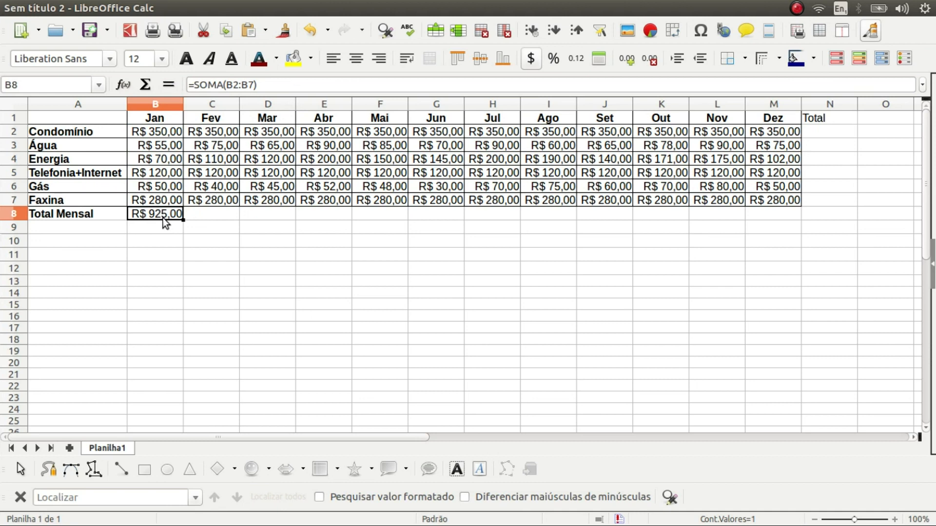
pyautogui.press('Delete')
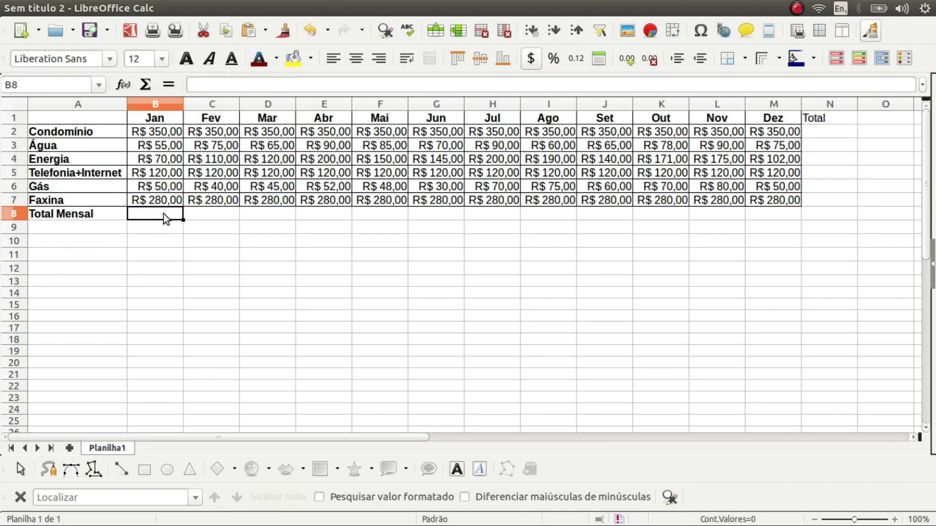
# Step: Total January's B2:B7 in B8 with the automatic sum, and clear the cell again
pyautogui.click(148, 85)
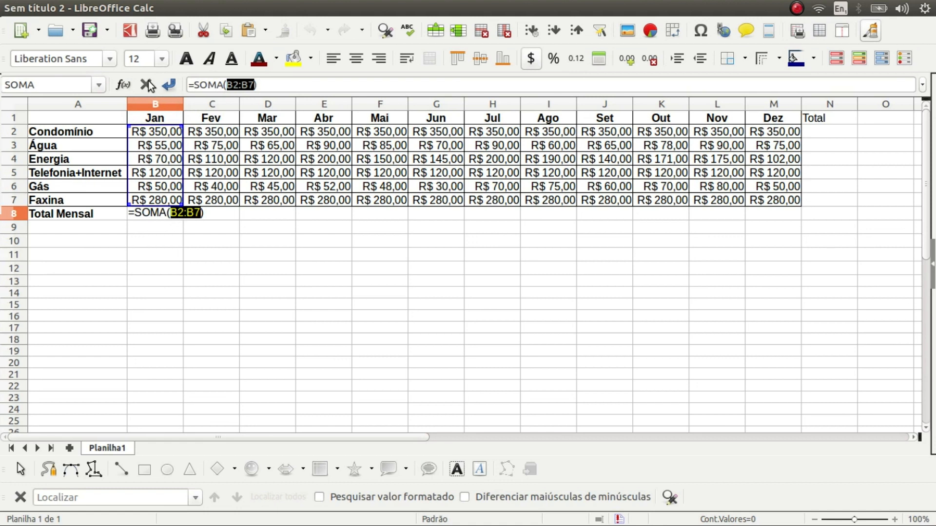
pyautogui.press('Return')
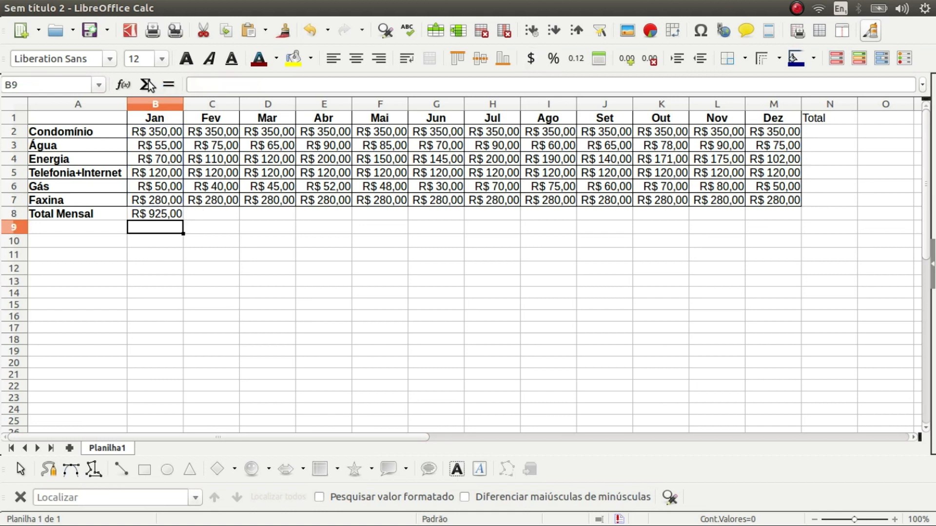
pyautogui.click(159, 214)
pyautogui.press('Delete')
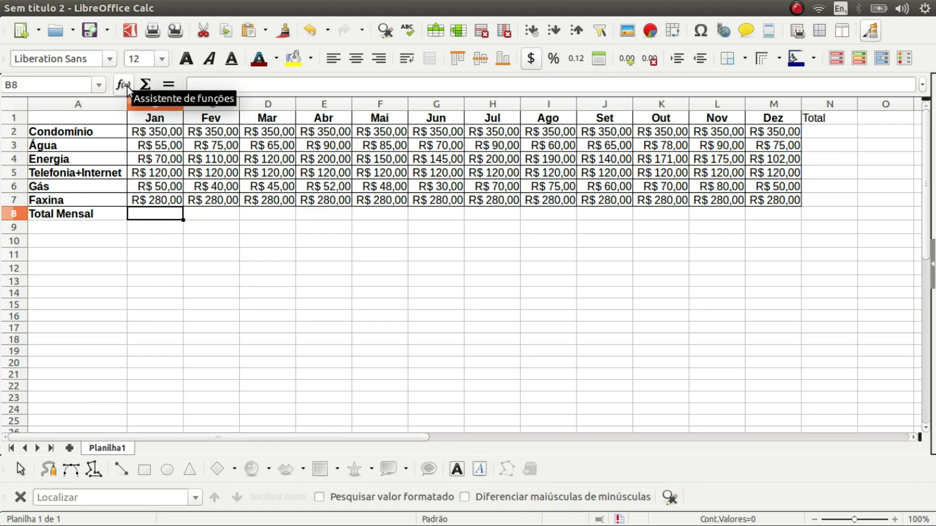
# Step: Total the January expenses in B8 using the function wizard's SOMA over B2:B7, and make the total bold
pyautogui.click(124, 86)
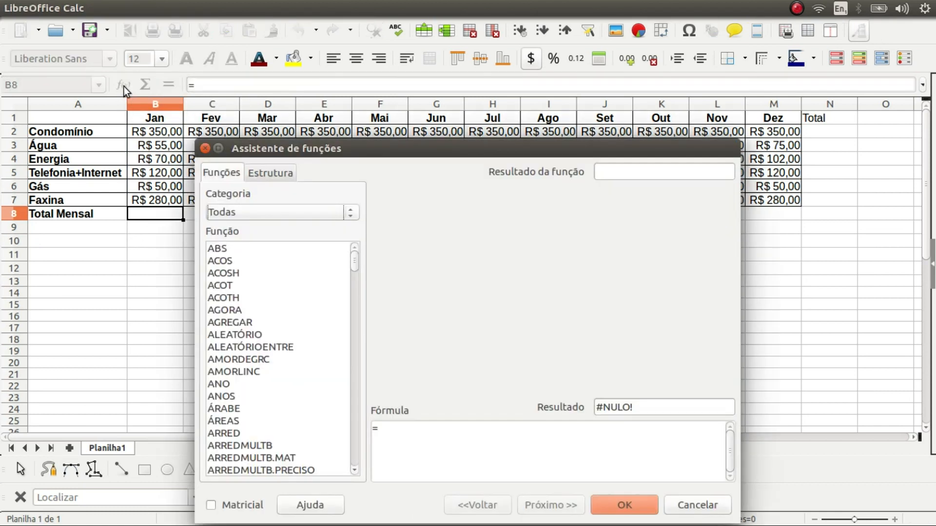
pyautogui.moveTo(353, 257); pyautogui.dragTo(355, 432)
pyautogui.click(229, 310)
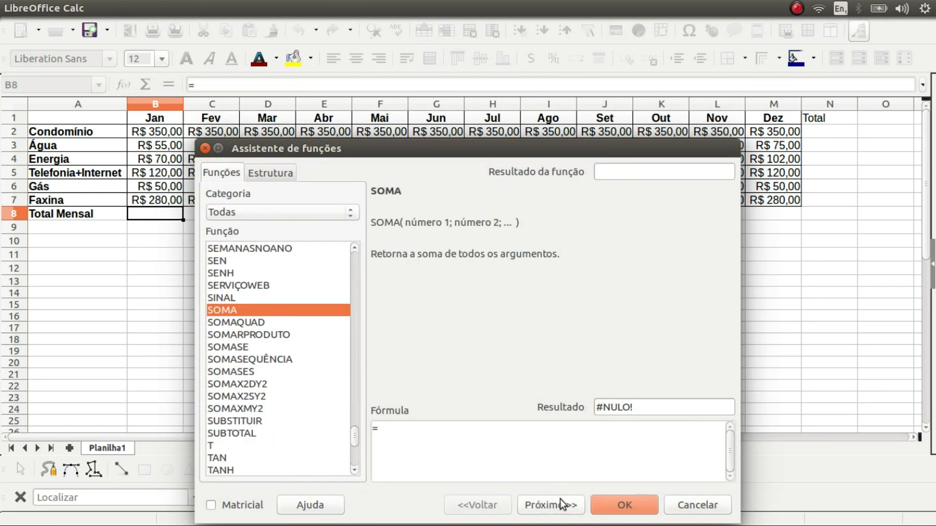
pyautogui.click(560, 507)
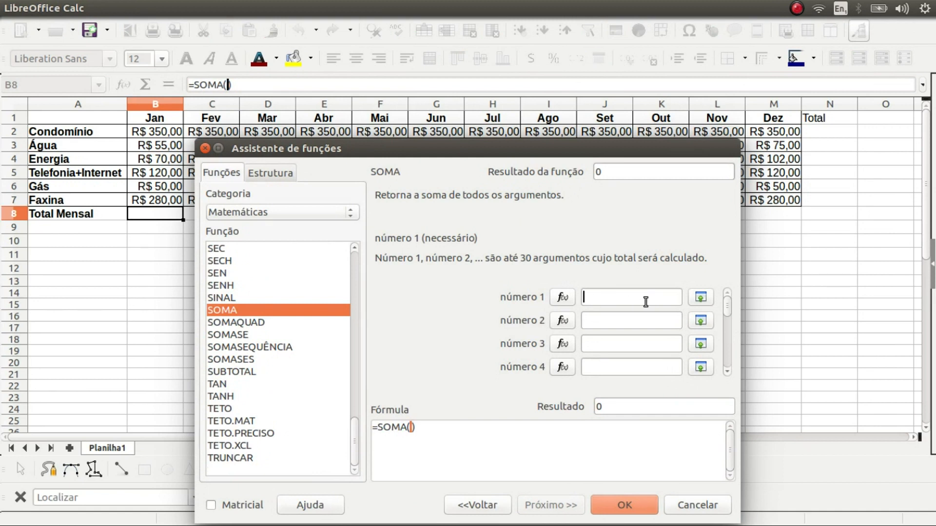
pyautogui.click(701, 300)
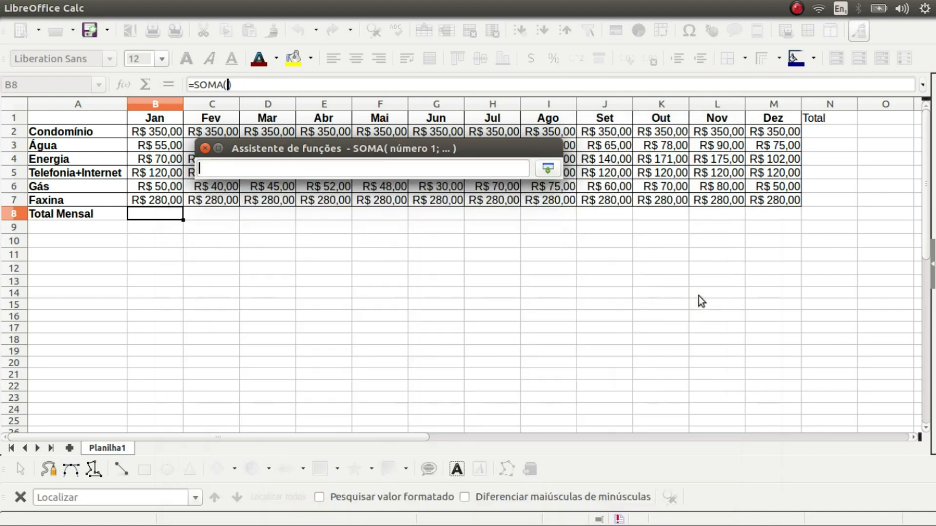
pyautogui.moveTo(155, 131); pyautogui.dragTo(164, 200)
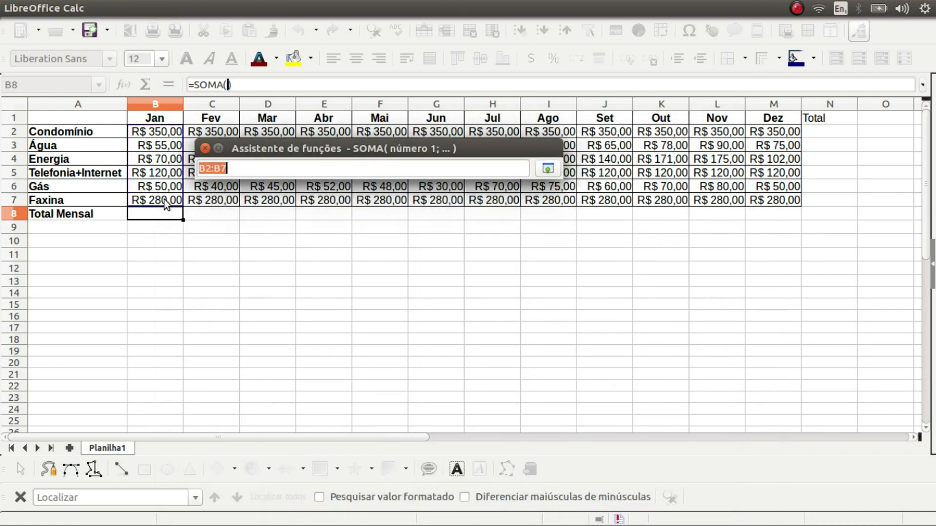
pyautogui.press('Return')
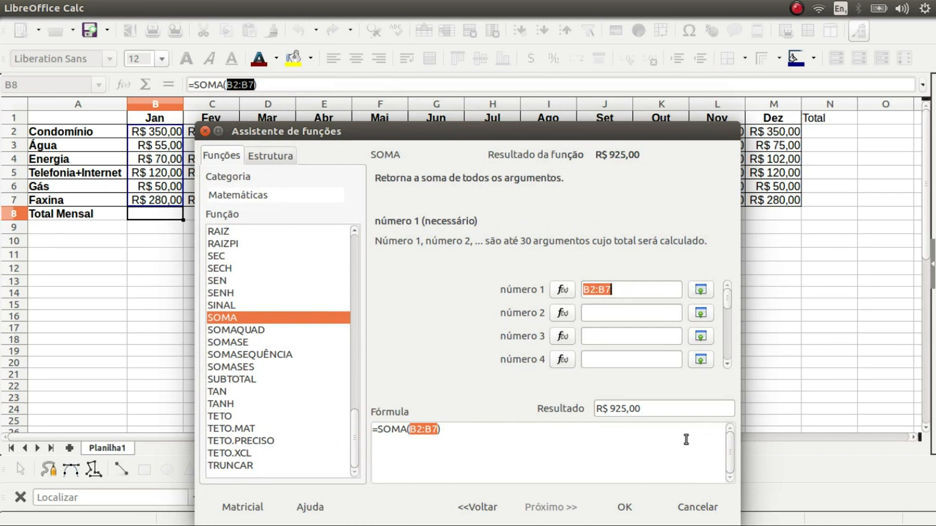
pyautogui.click(624, 508)
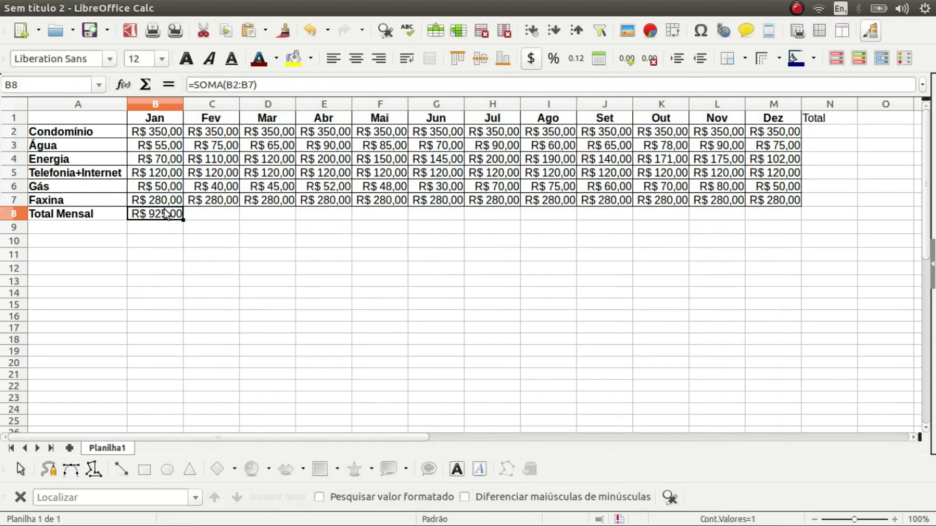
pyautogui.click(186, 59)
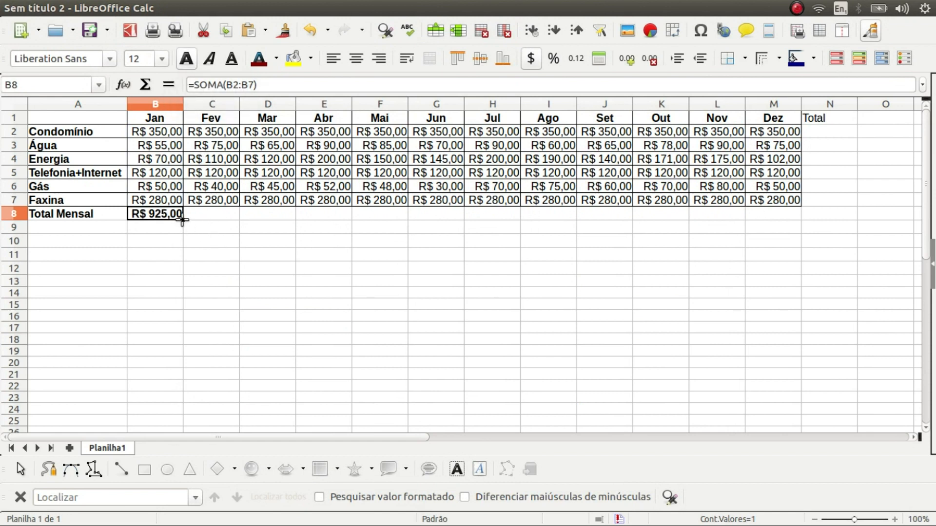
# Step: Fill the January total formula in B8 across the Total Mensal row through December in M8
pyautogui.moveTo(183, 220); pyautogui.dragTo(783, 220)
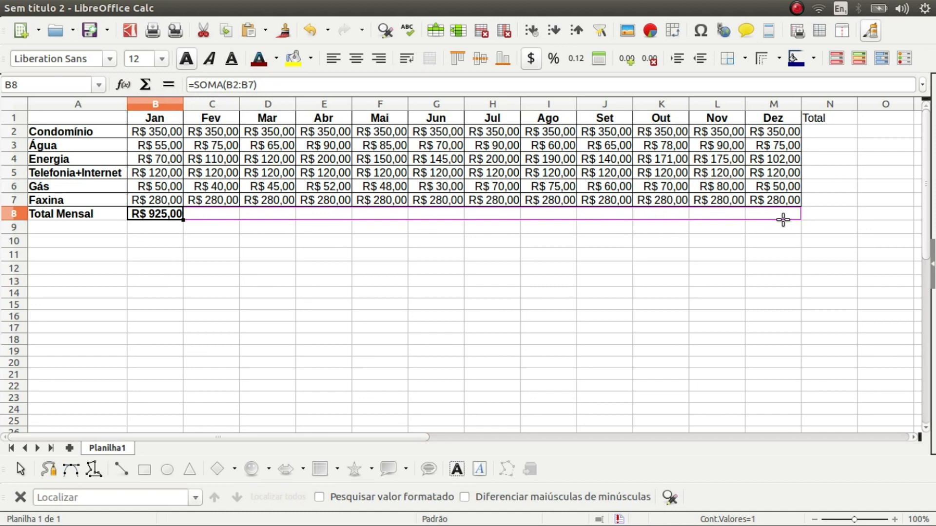
pyautogui.moveTo(783, 220); pyautogui.dragTo(783, 220)
pyautogui.moveTo(783, 220); pyautogui.dragTo(783, 216)
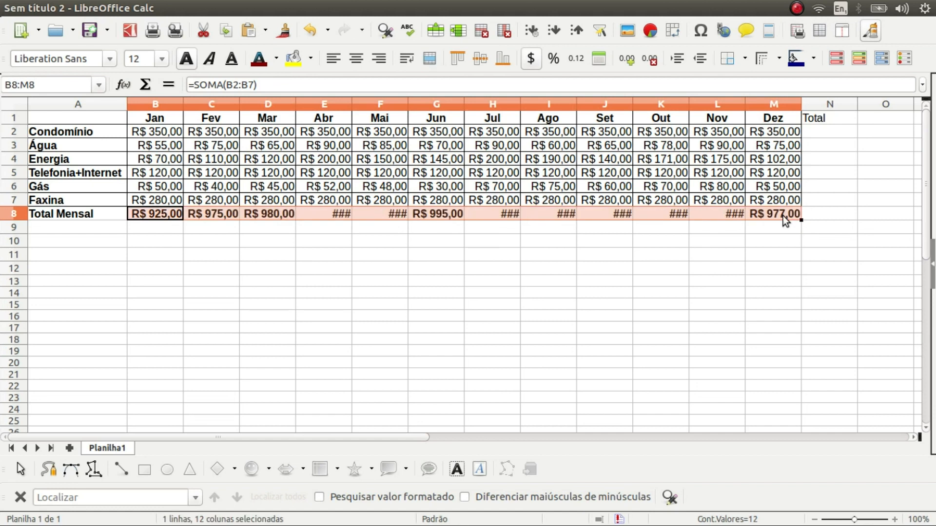
# Step: Widen the Abr column to fit its total and set the Mai column to optimal width with the default 0,2 cm added
pyautogui.click(347, 222)
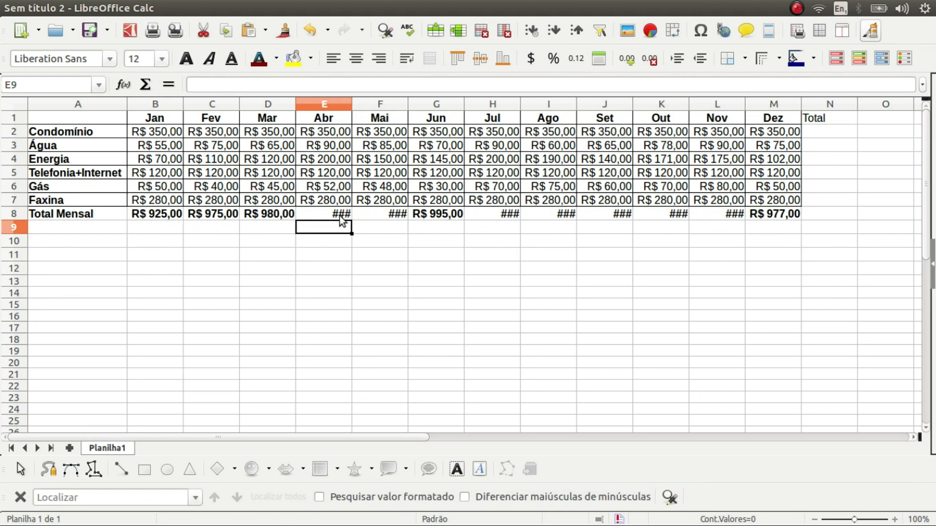
pyautogui.hotkey('ctrl', 'z')
pyautogui.press('Up')
pyautogui.moveTo(351, 103); pyautogui.dragTo(365, 102)
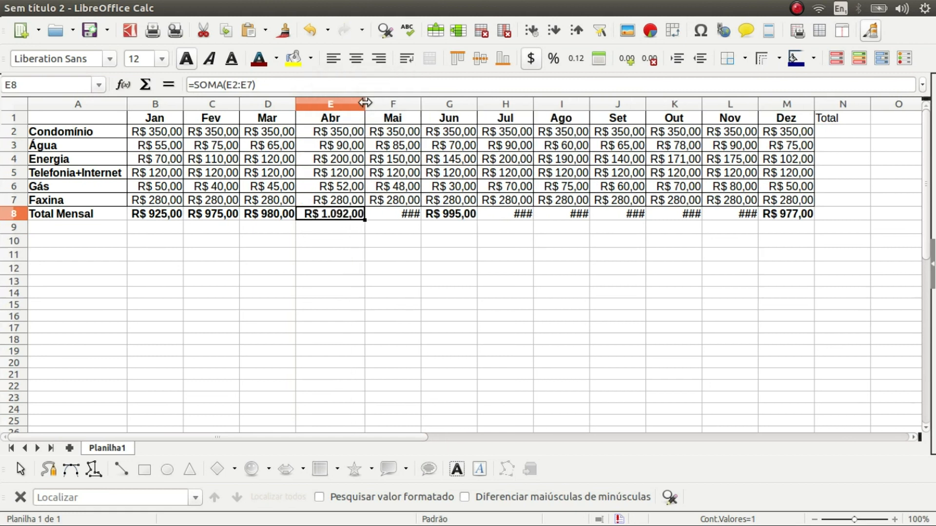
pyautogui.rightClick(403, 107)
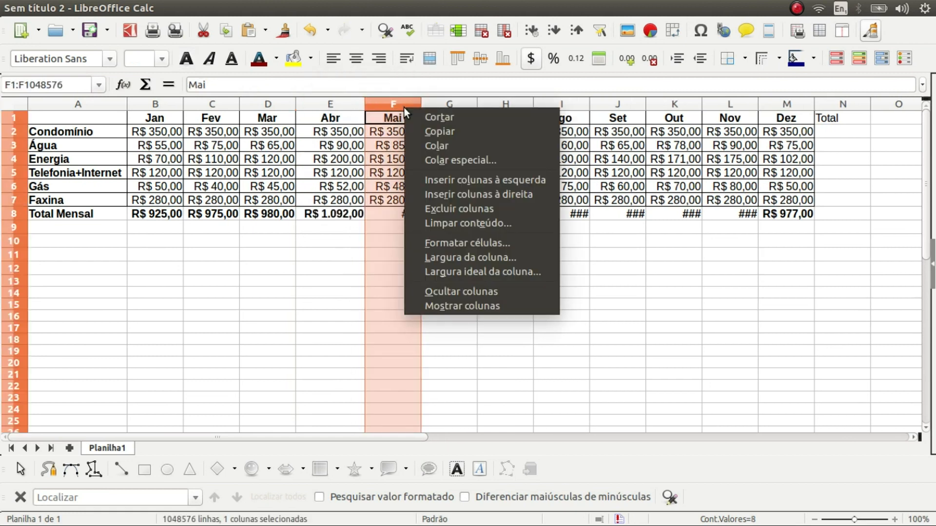
pyautogui.click(434, 265)
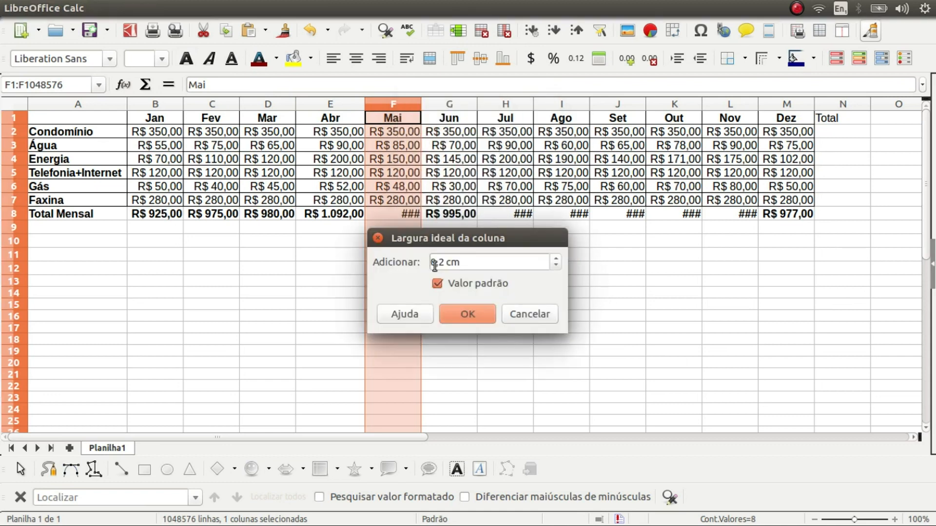
pyautogui.click(467, 316)
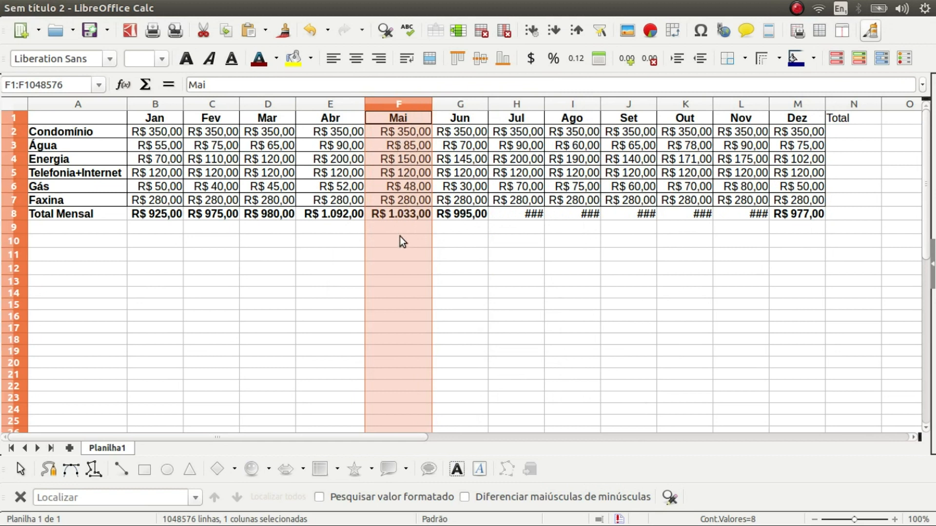
# Step: Set the Jul to Nov columns (H to L) to optimal width with the default 0,2 cm added
pyautogui.click(518, 103)
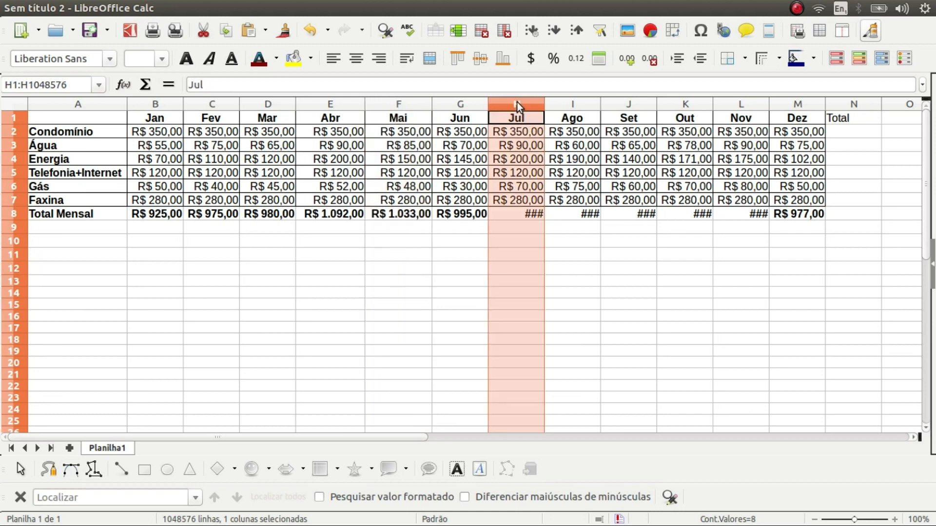
pyautogui.moveTo(526, 103); pyautogui.dragTo(733, 100)
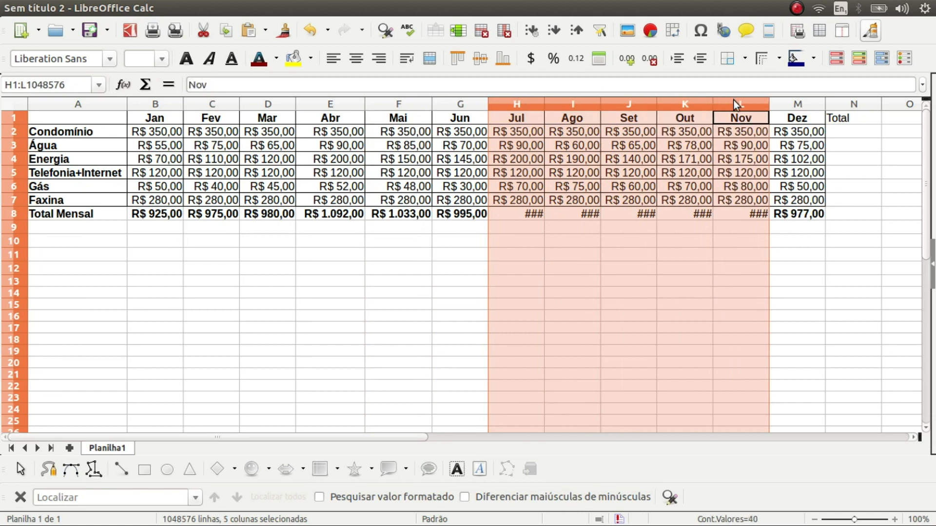
pyautogui.rightClick(520, 105)
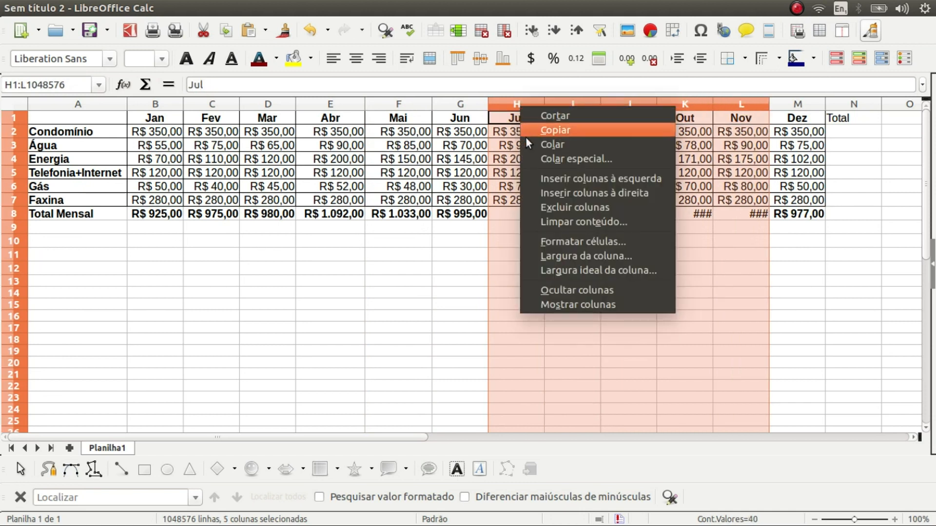
pyautogui.click(553, 269)
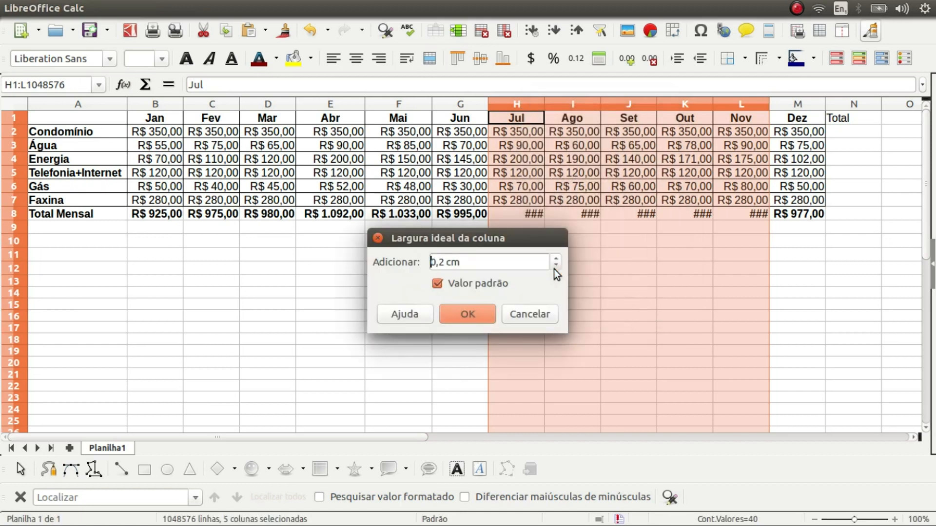
pyautogui.click(472, 314)
pyautogui.click(433, 282)
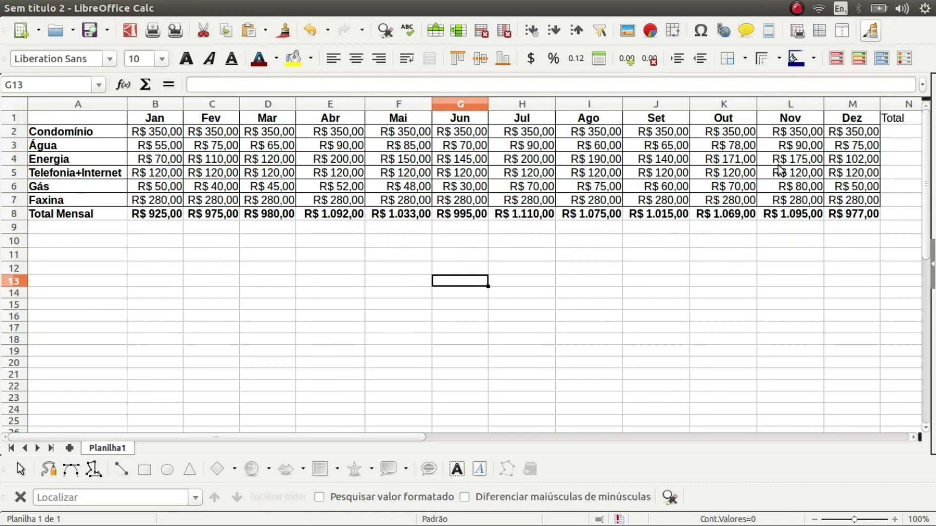
# Step: Make the Total column cells N1:N8 bold and center the Total heading in N1
pyautogui.click(849, 520)
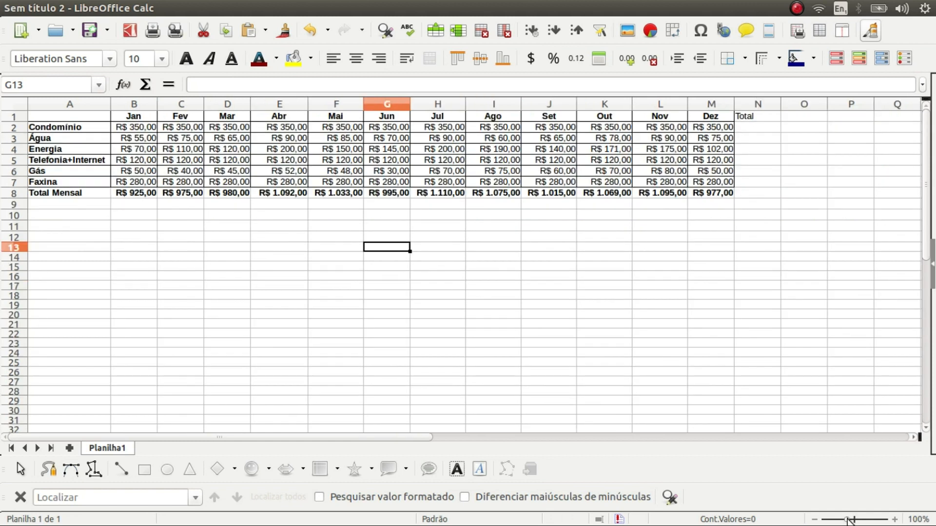
pyautogui.click(751, 117)
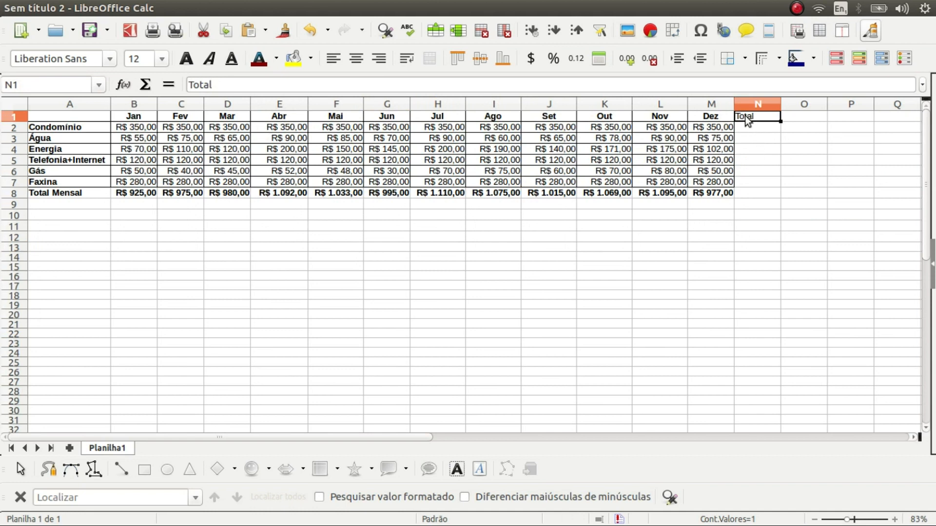
pyautogui.keyDown('shift'); pyautogui.click(757, 192); pyautogui.keyUp('shift')
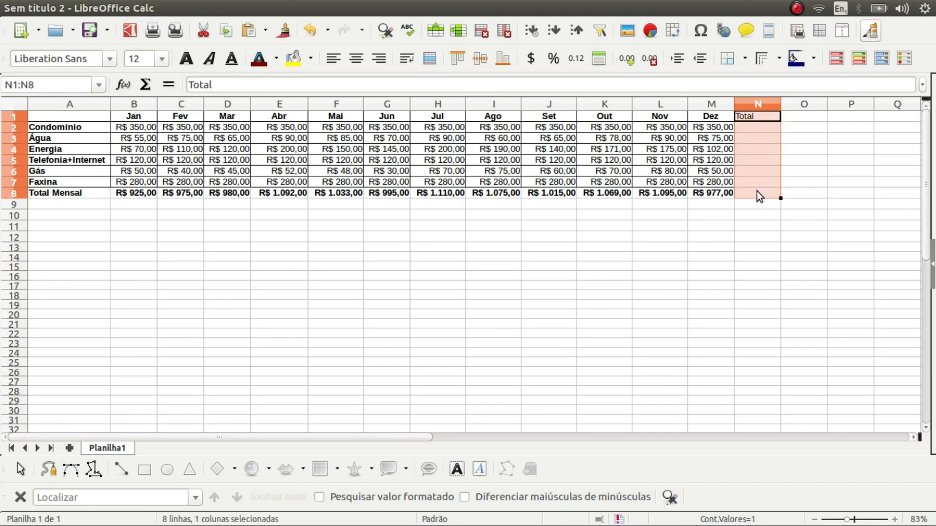
pyautogui.click(187, 64)
pyautogui.click(746, 116)
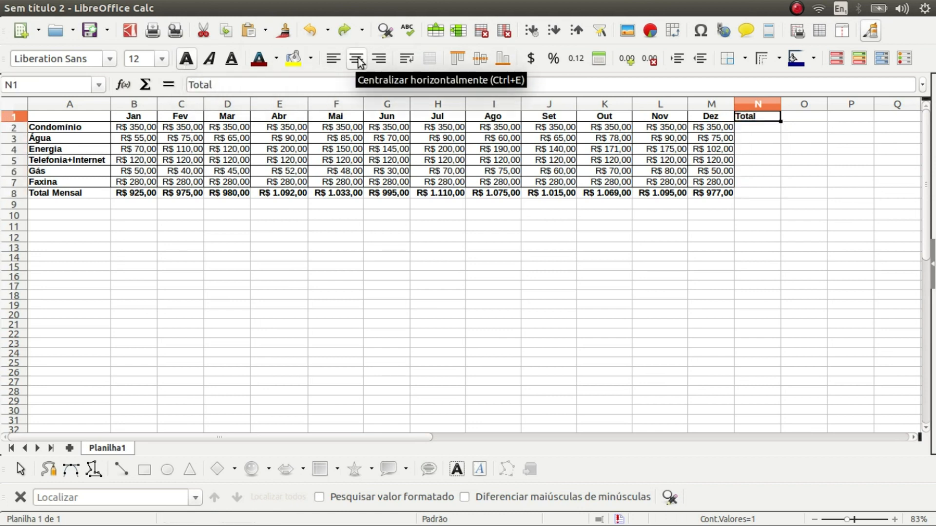
pyautogui.click(358, 62)
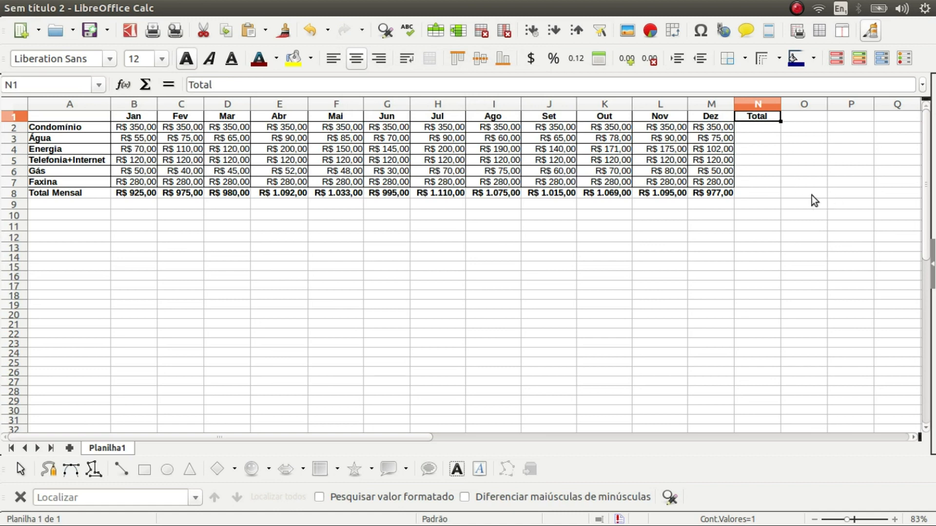
# Step: Total the Condomínio row B2:M2 in N2 with the automatic sum, and widen column N to fit
pyautogui.click(764, 128)
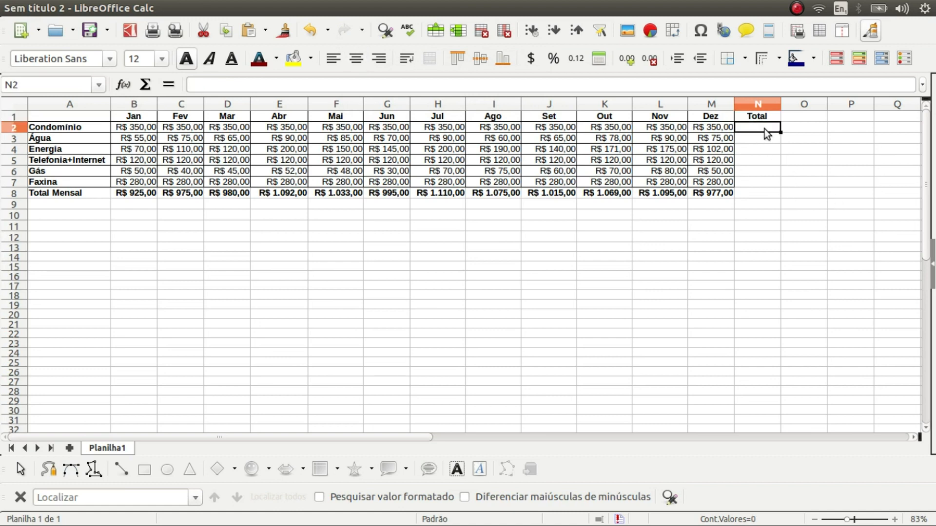
pyautogui.click(146, 86)
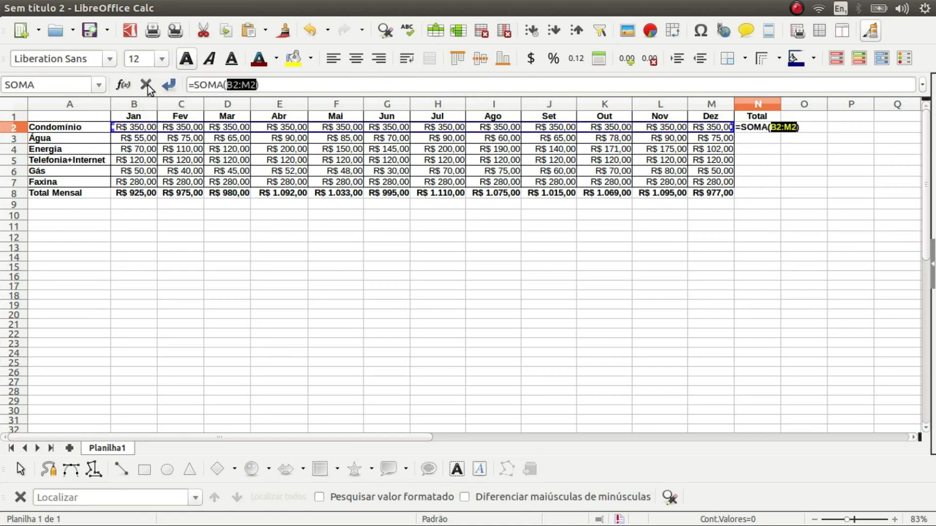
pyautogui.press('Return')
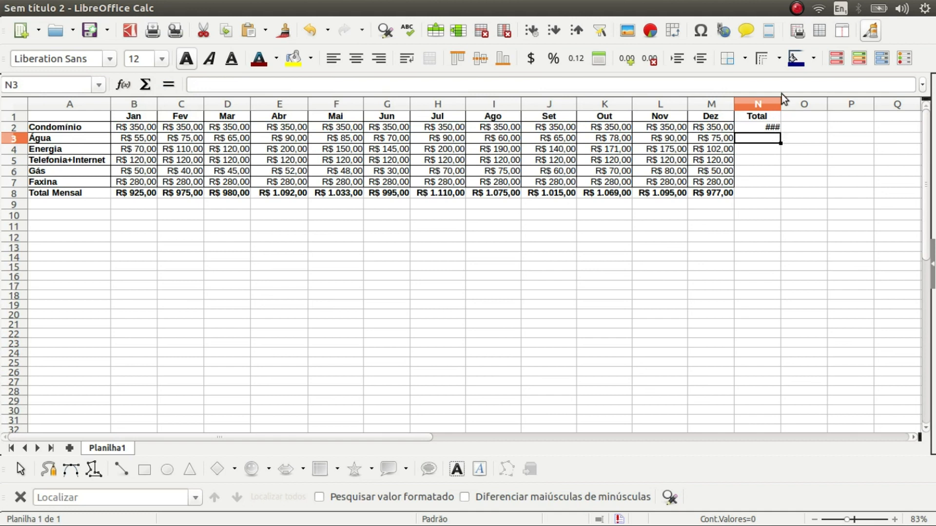
pyautogui.moveTo(781, 103); pyautogui.dragTo(795, 102)
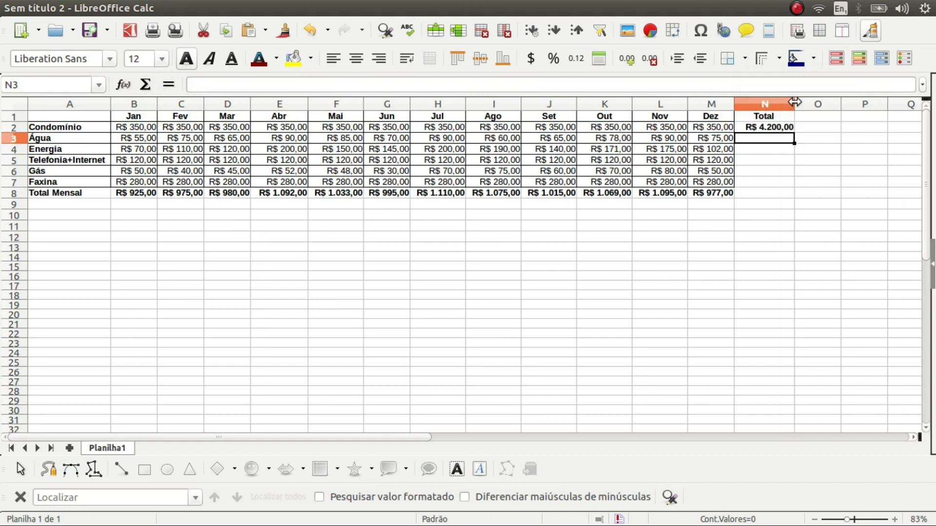
# Step: Fill the Condomínio total formula from N2 down the Total column to N8
pyautogui.click(782, 125)
pyautogui.moveTo(794, 131); pyautogui.dragTo(790, 200)
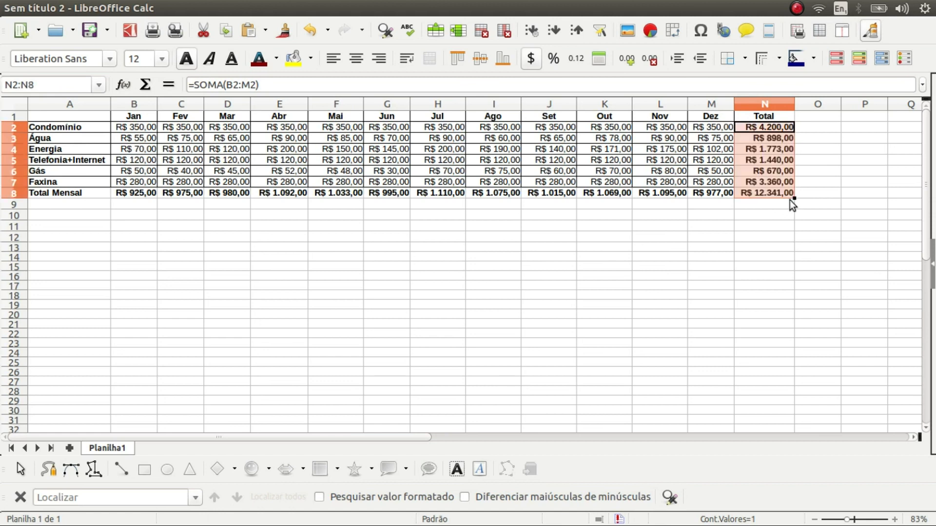
pyautogui.click(815, 192)
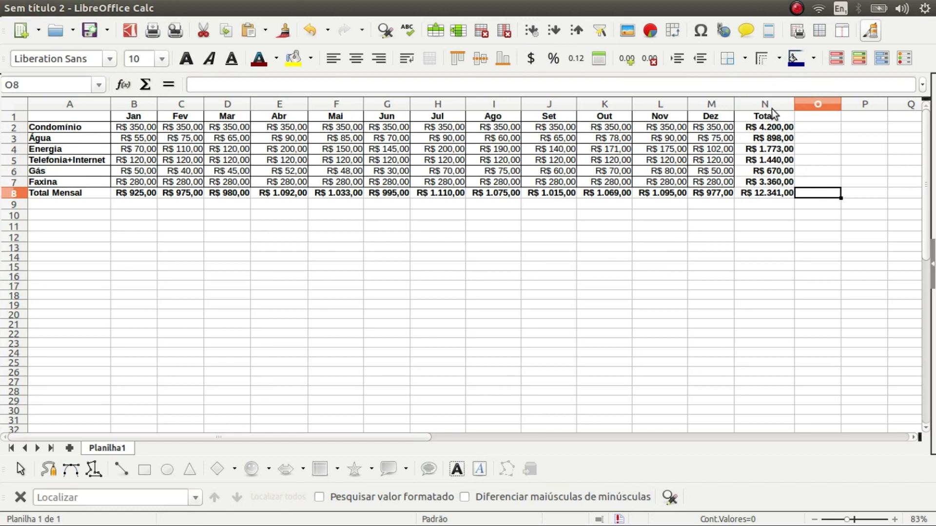
pyautogui.click(759, 195)
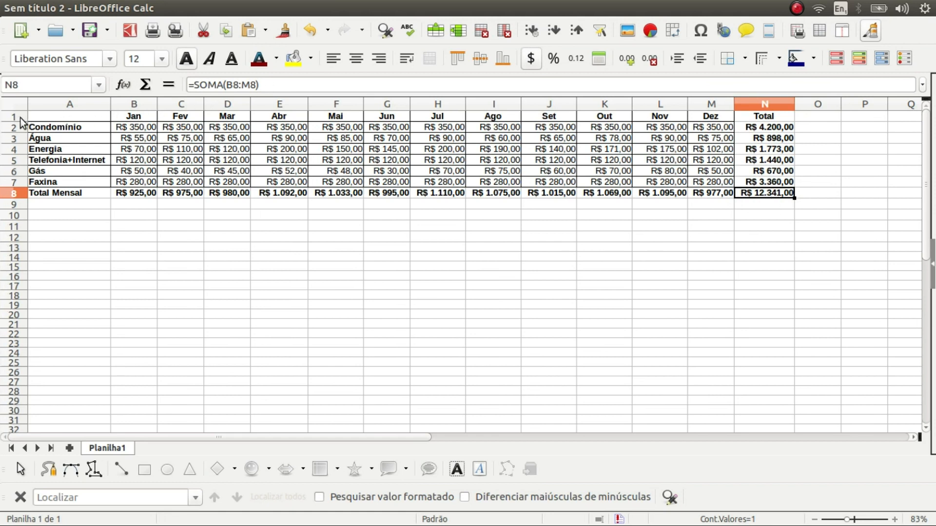
# Step: Give the heading row A1:N1 a light gray background
pyautogui.click(118, 117)
pyautogui.moveTo(82, 116); pyautogui.dragTo(786, 120)
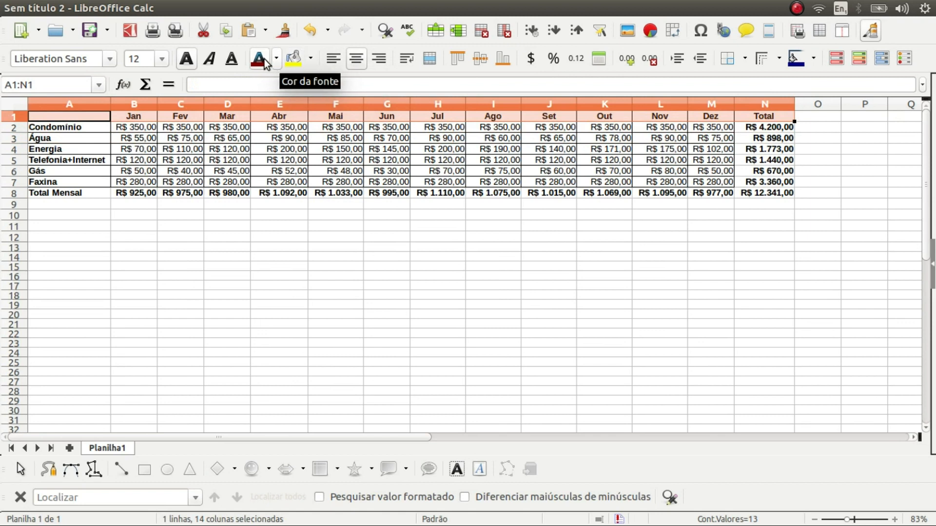
pyautogui.click(310, 59)
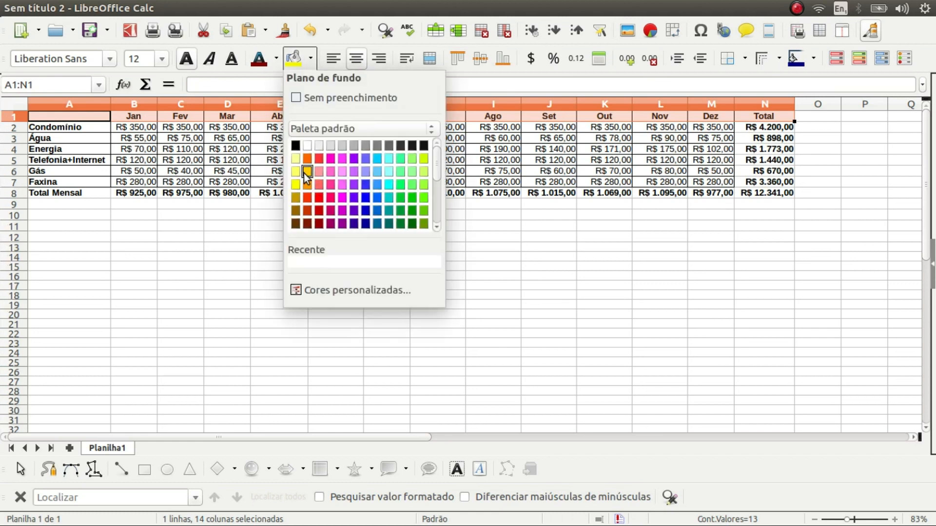
pyautogui.click(342, 147)
# Step: Give the Total Mensal row cells A8:M8 a pale yellow background
pyautogui.moveTo(68, 192); pyautogui.dragTo(711, 196)
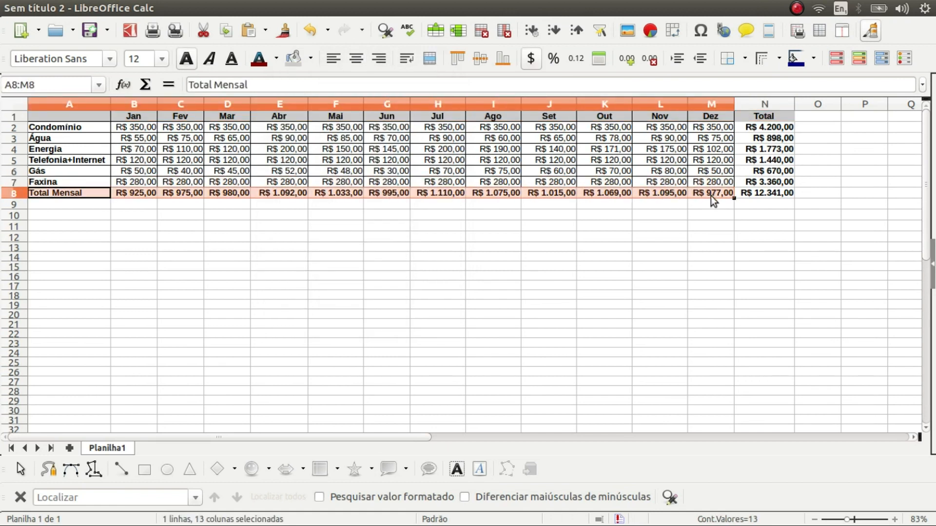
pyautogui.click(310, 60)
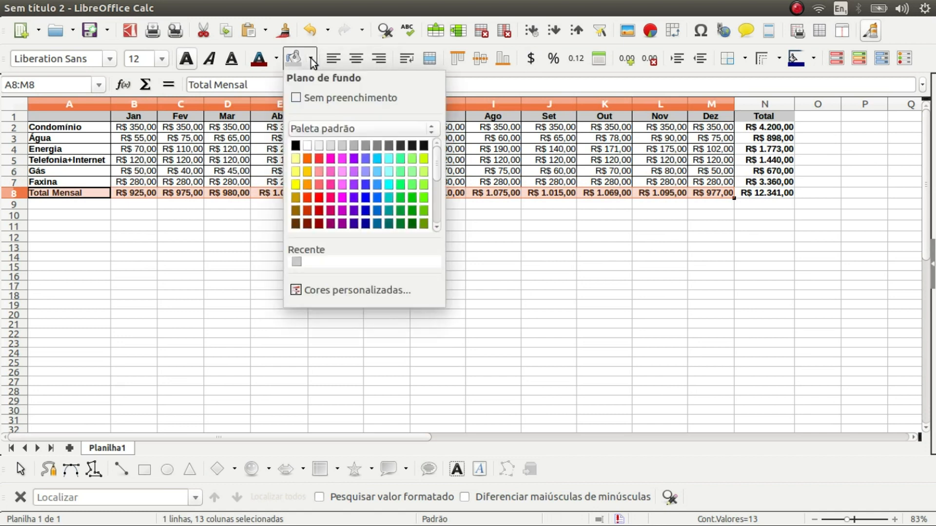
pyautogui.click(296, 159)
pyautogui.click(588, 223)
# Step: Give the Total column cells N1:N7 a slightly stronger yellow background
pyautogui.moveTo(765, 116); pyautogui.dragTo(771, 180)
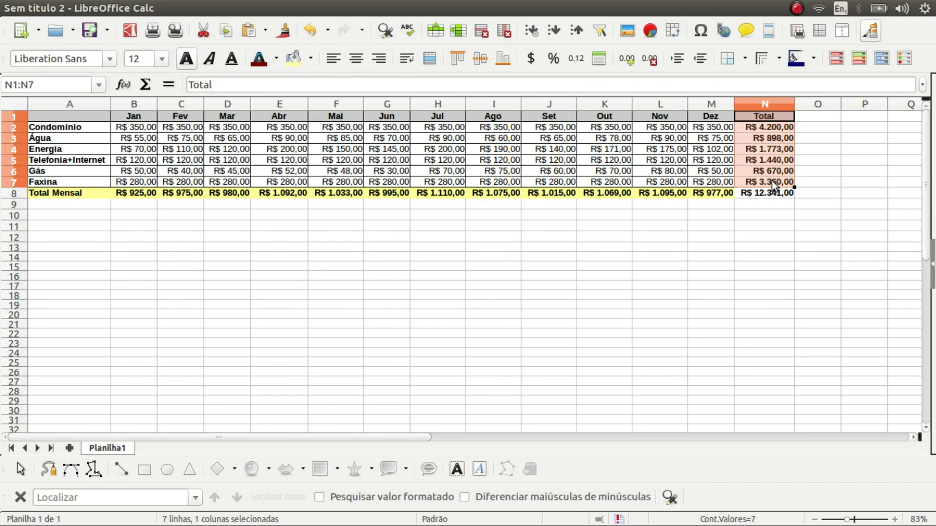
pyautogui.click(310, 60)
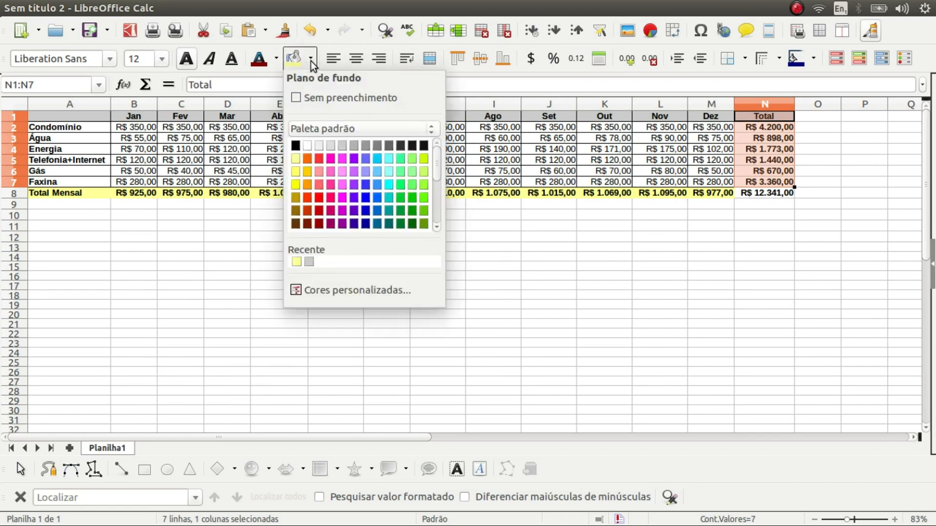
pyautogui.click(295, 172)
# Step: Highlight the grand total cell N8 with an orange-yellow background and deselect it
pyautogui.click(754, 194)
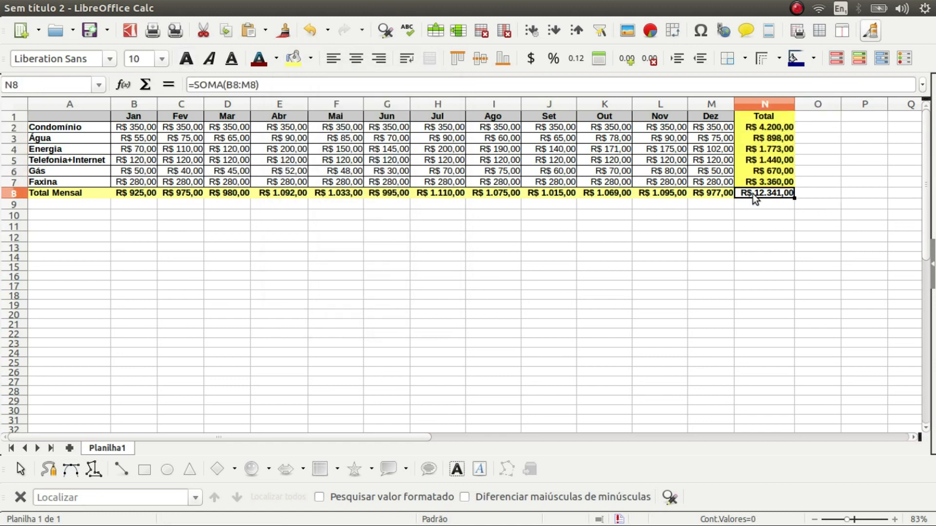
pyautogui.click(311, 66)
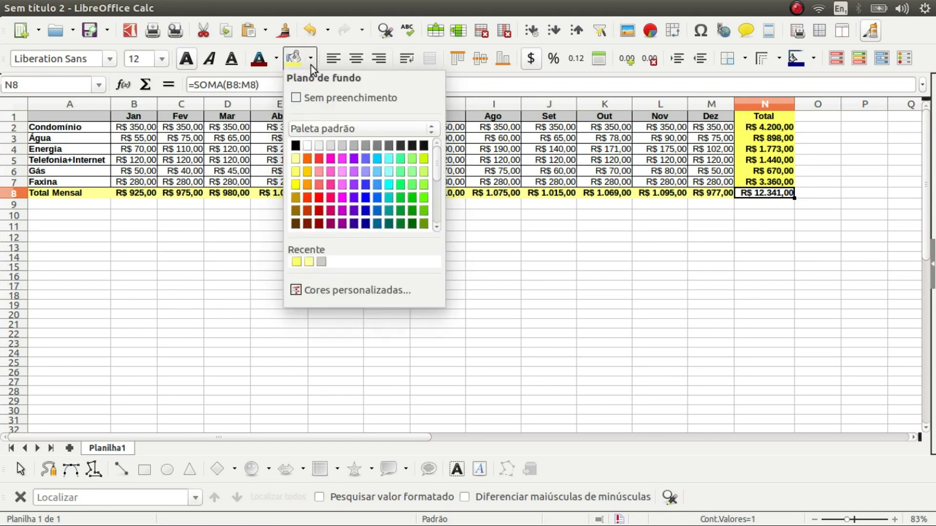
pyautogui.click(307, 172)
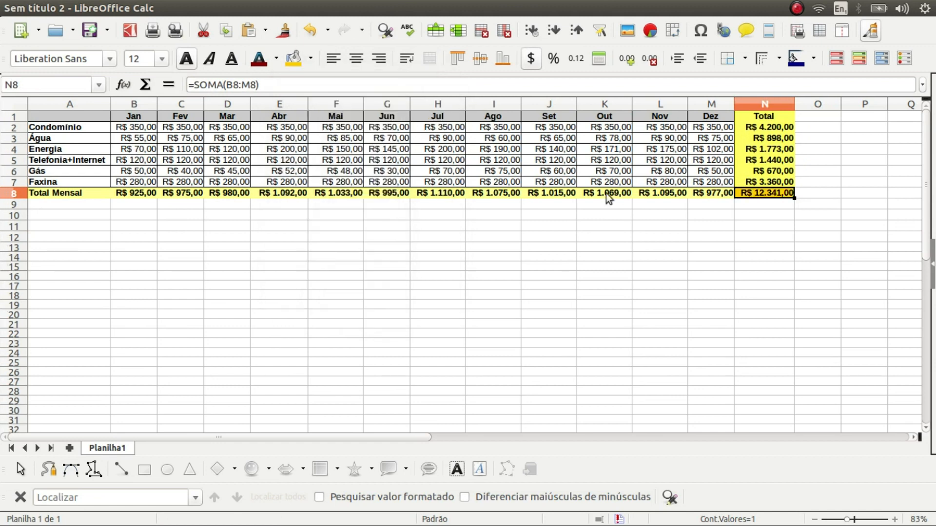
pyautogui.click(682, 203)
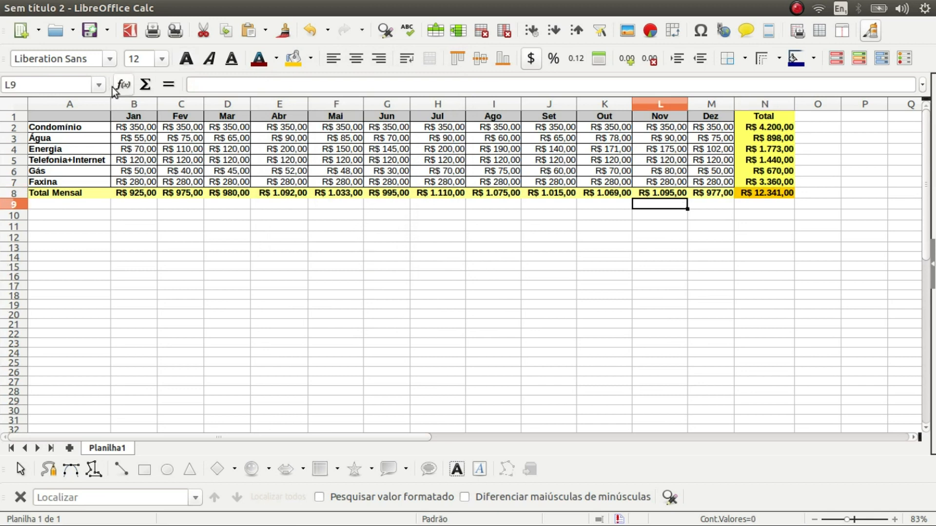
pyautogui.click(85, 115)
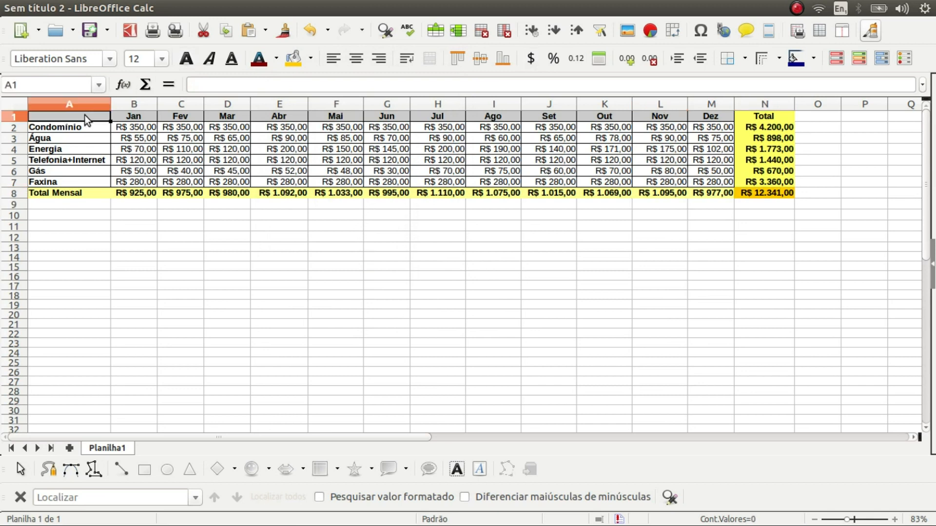
# Step: Remove the background color from the empty corner cell A1
pyautogui.click(312, 59)
pyautogui.click(311, 100)
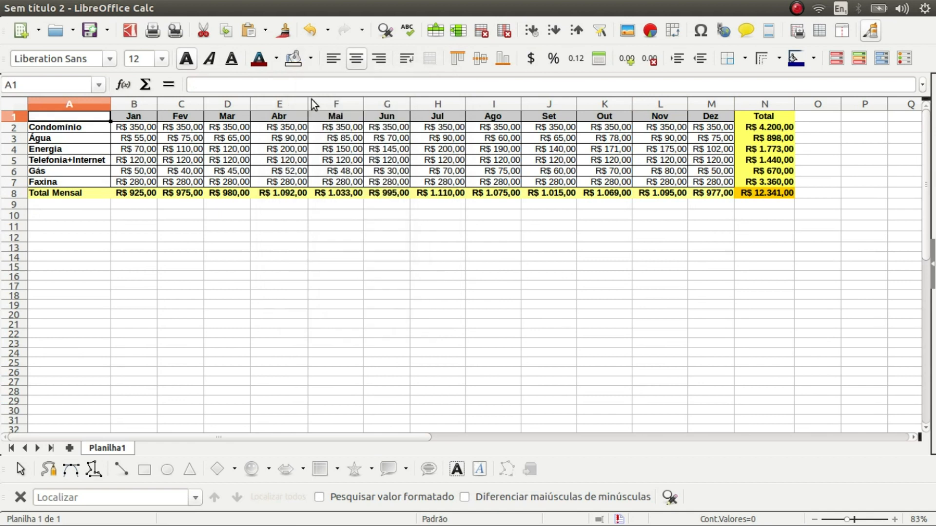
pyautogui.click(300, 313)
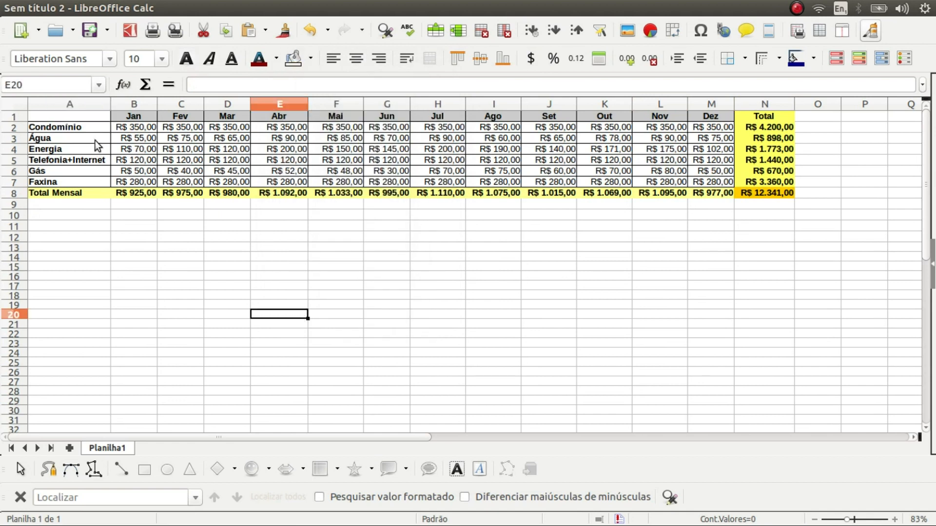
# Step: Give the expense name cells A2:A7 a light gray background
pyautogui.moveTo(82, 124); pyautogui.dragTo(87, 181)
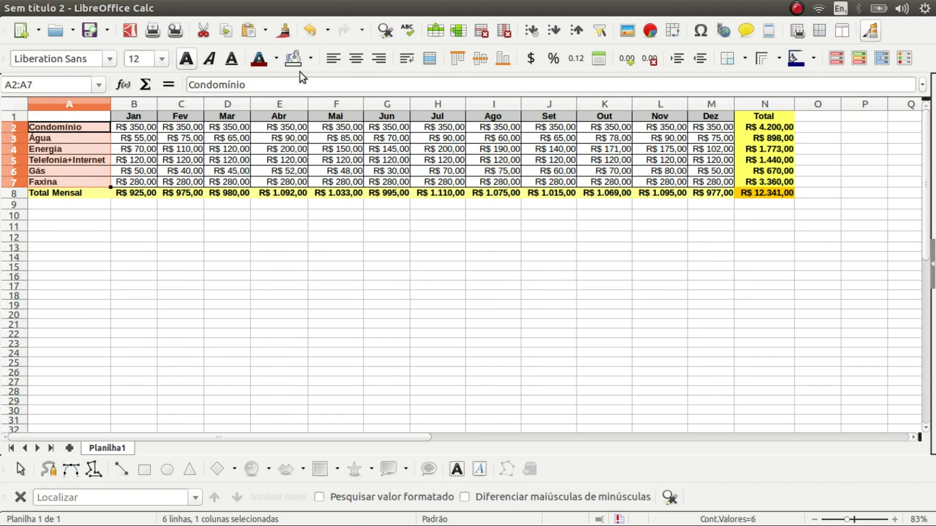
pyautogui.click(311, 59)
pyautogui.click(438, 237)
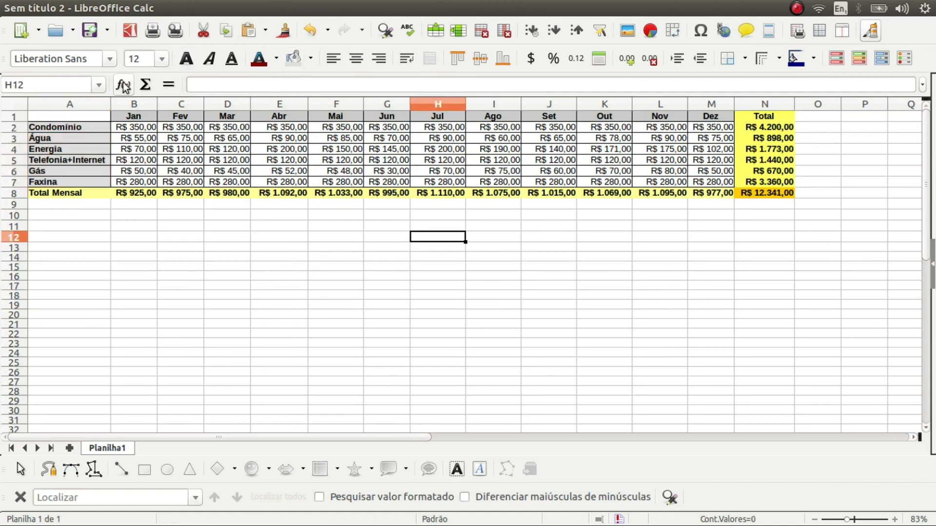
# Step: Preview how the sheet prints, page through the preview, and return to the spreadsheet
pyautogui.click(175, 31)
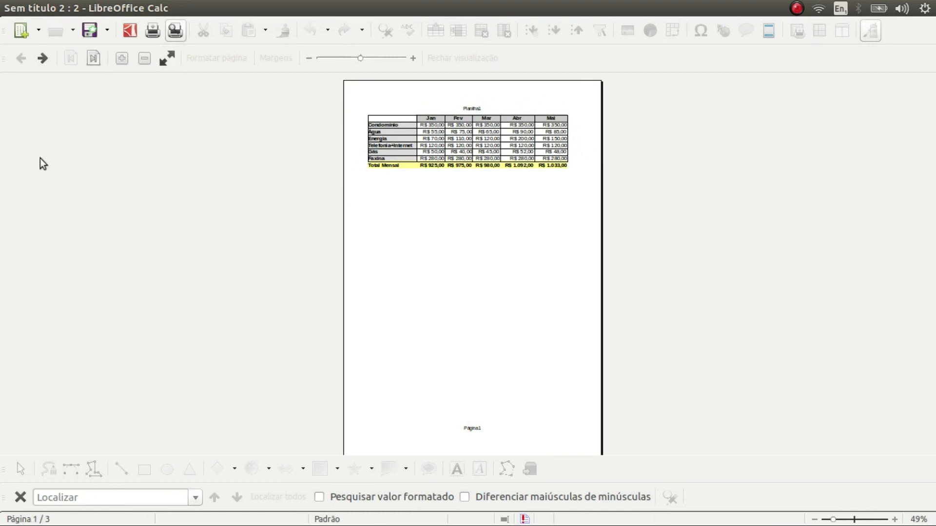
pyautogui.click(42, 63)
pyautogui.click(42, 64)
pyautogui.click(175, 30)
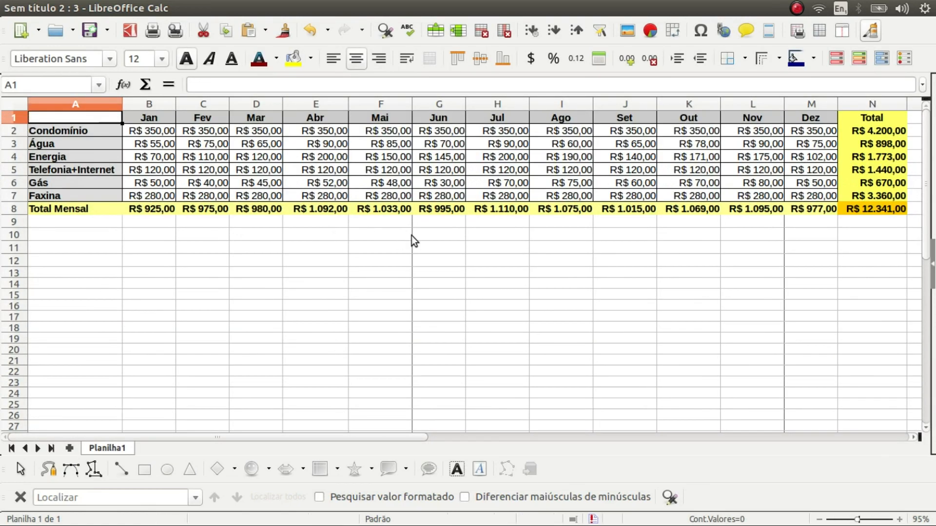
# Step: Save the spreadsheet in the Curso LibreOffice folder under the name Despesas da residência
pyautogui.click(90, 29)
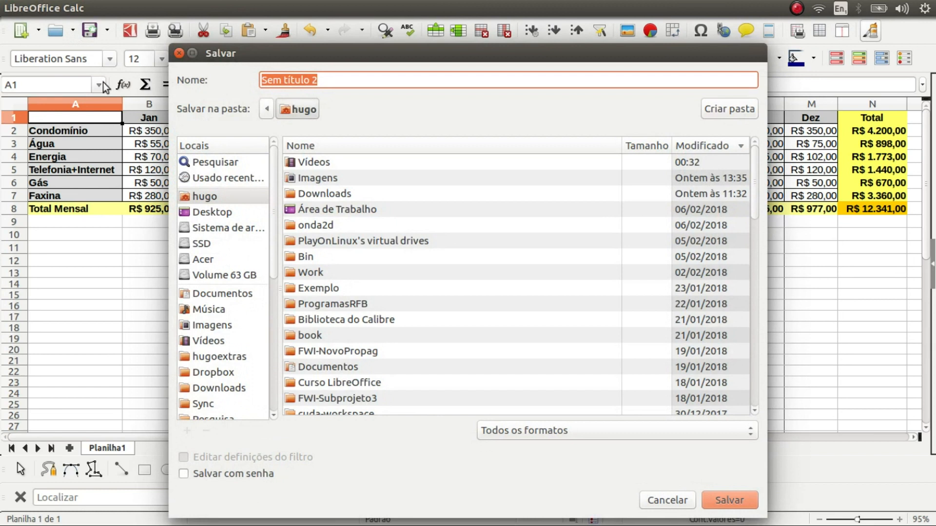
pyautogui.tripleClick(333, 78)
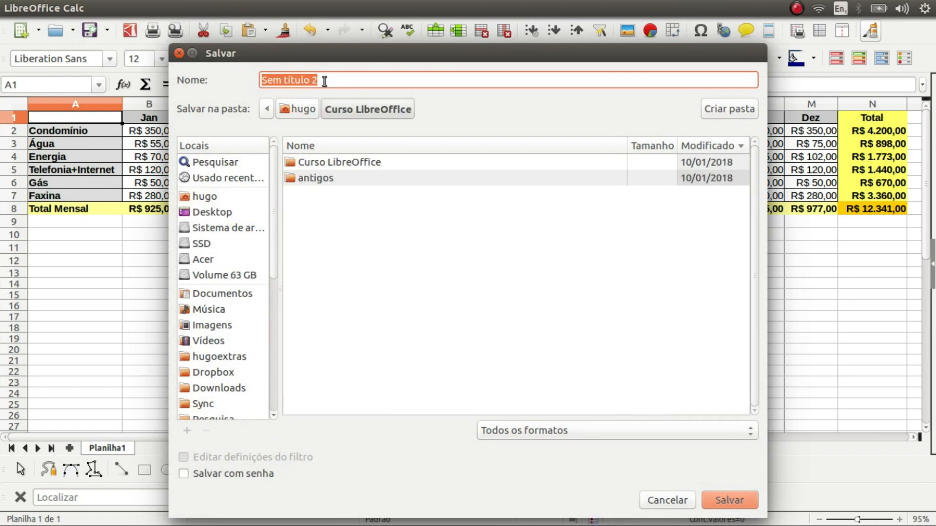
pyautogui.write('Despes')
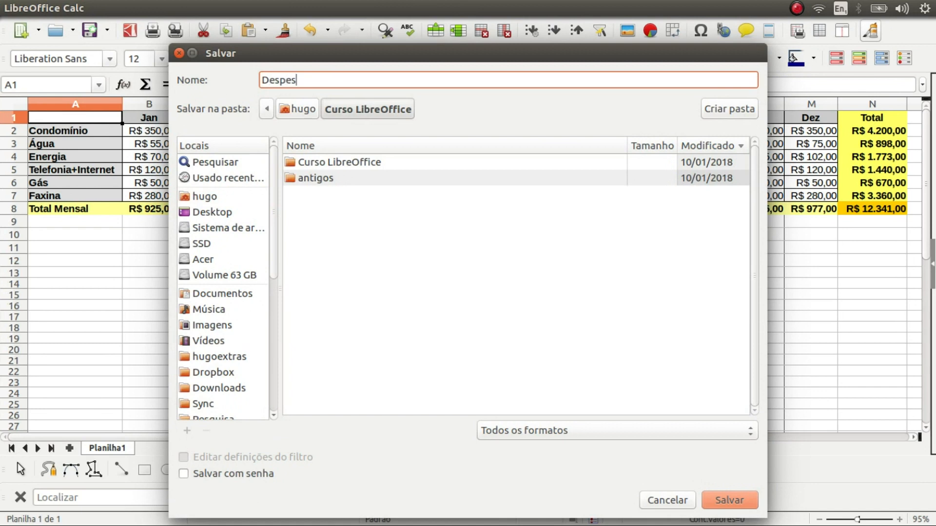
pyautogui.write('as da residência')
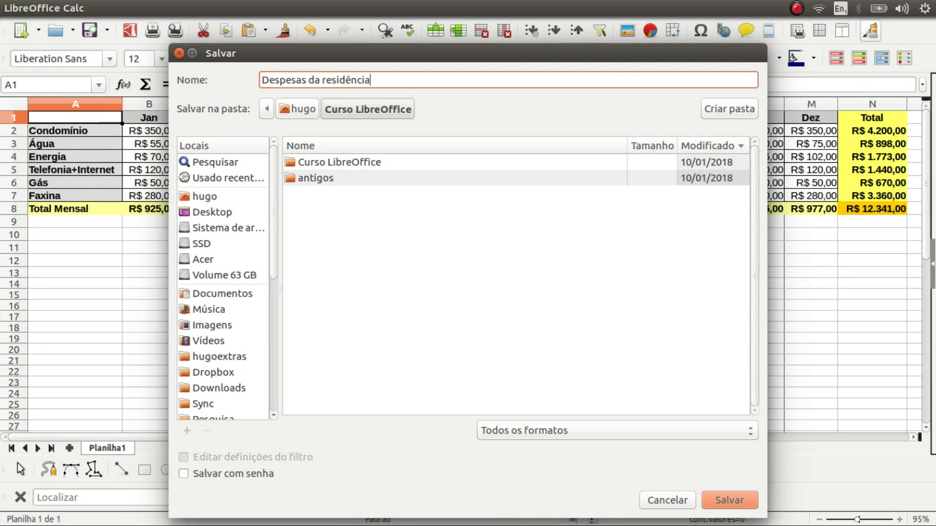
pyautogui.press('Return')
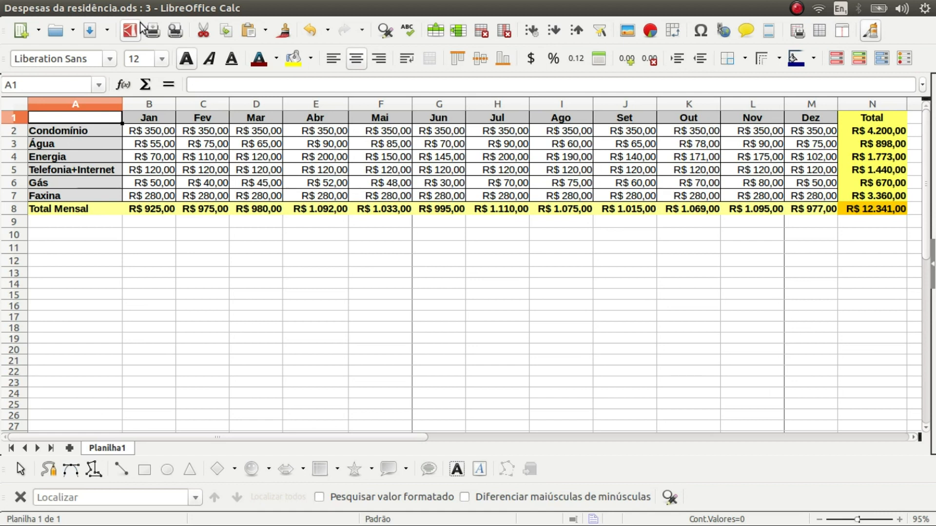
# Step: Start saving the spreadsheet as another file and examine the available file formats
pyautogui.click(51, 9)
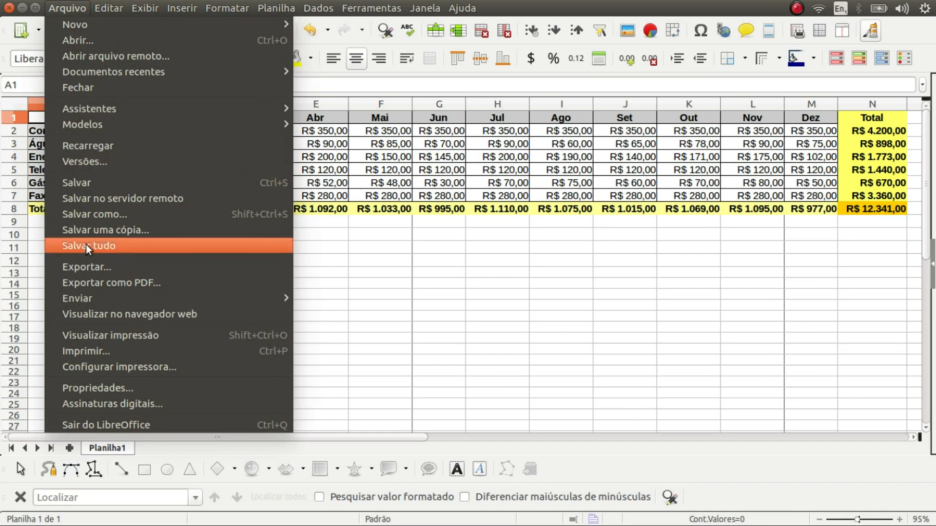
pyautogui.click(99, 212)
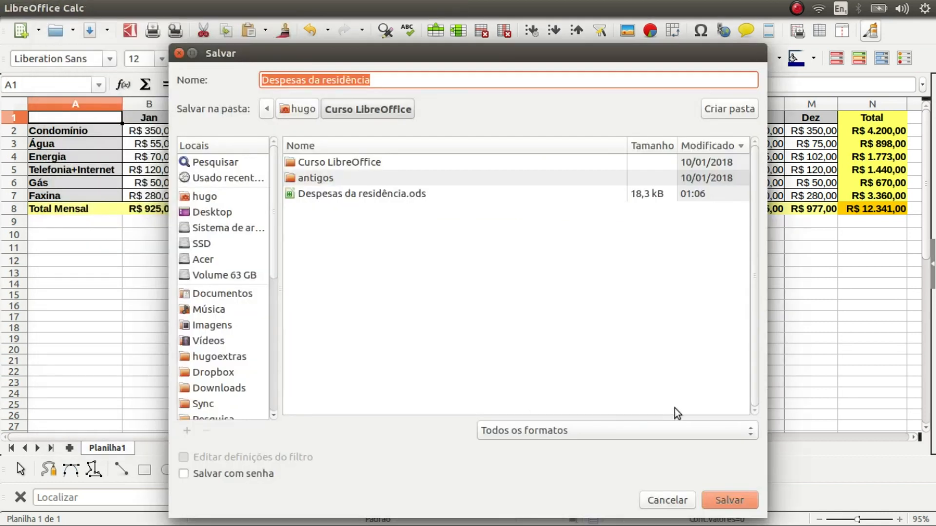
pyautogui.click(744, 424)
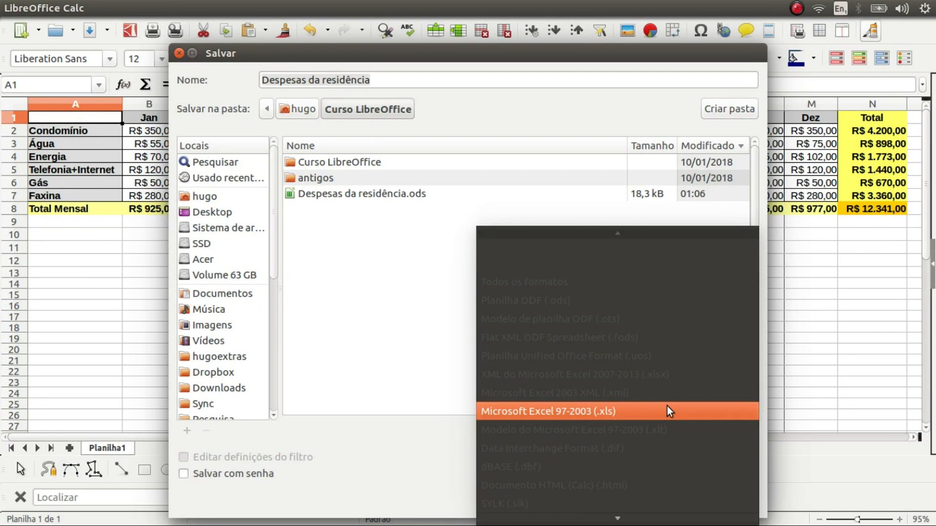
pyautogui.click(409, 463)
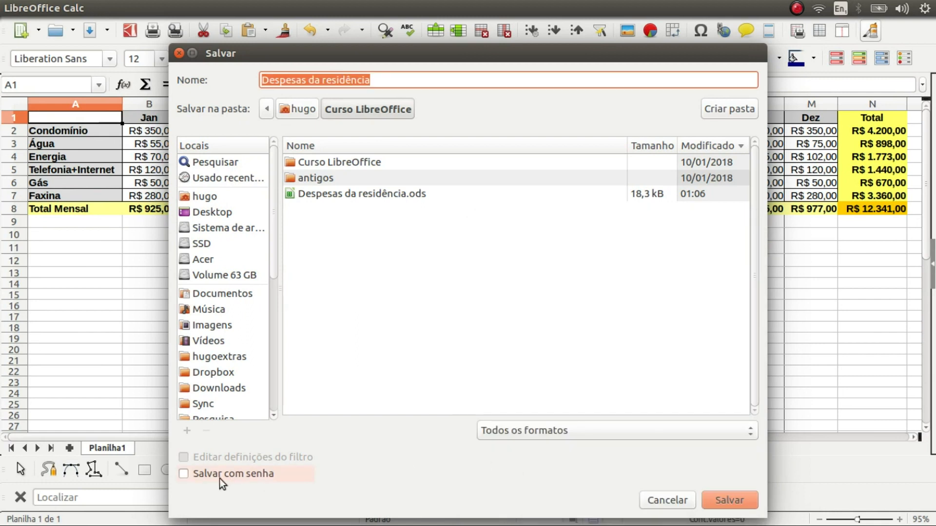
# Step: Turn on saving with a password, examine the encryption and file-sharing password options, and cancel without setting one
pyautogui.click(183, 472)
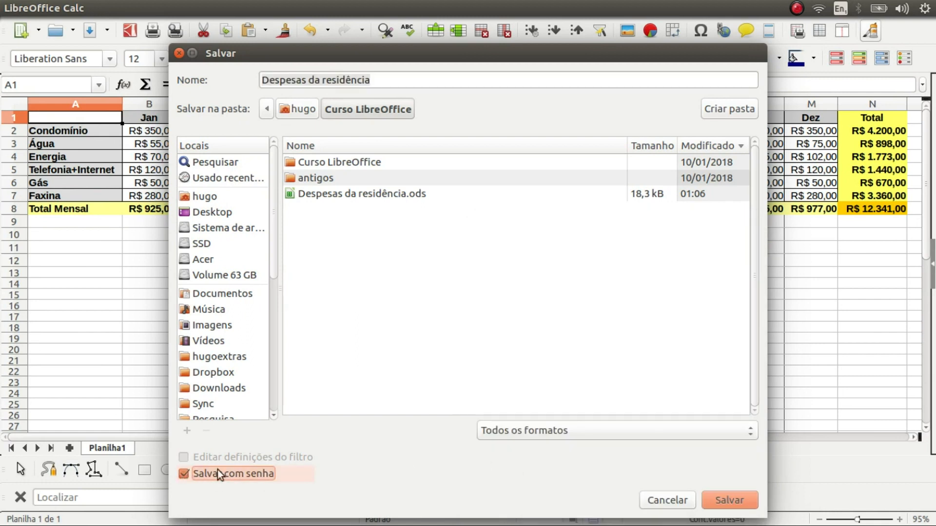
pyautogui.click(721, 501)
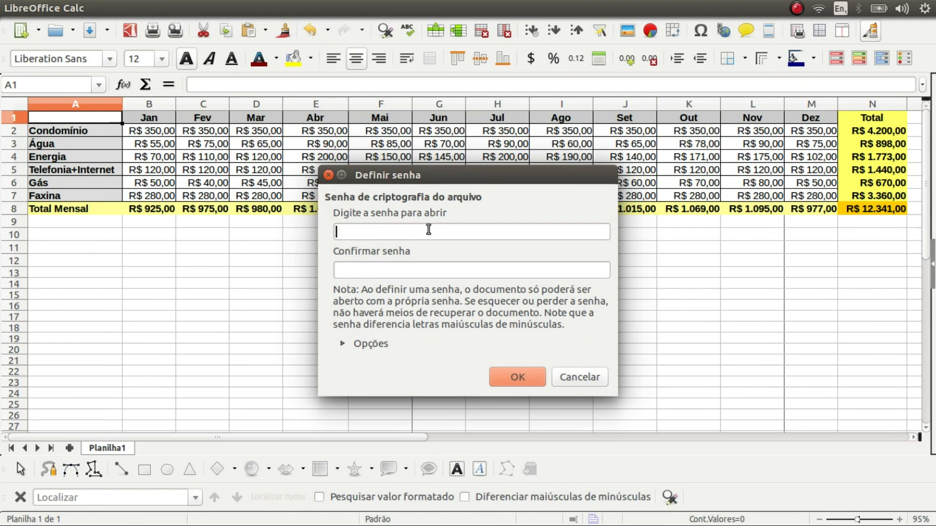
pyautogui.click(343, 344)
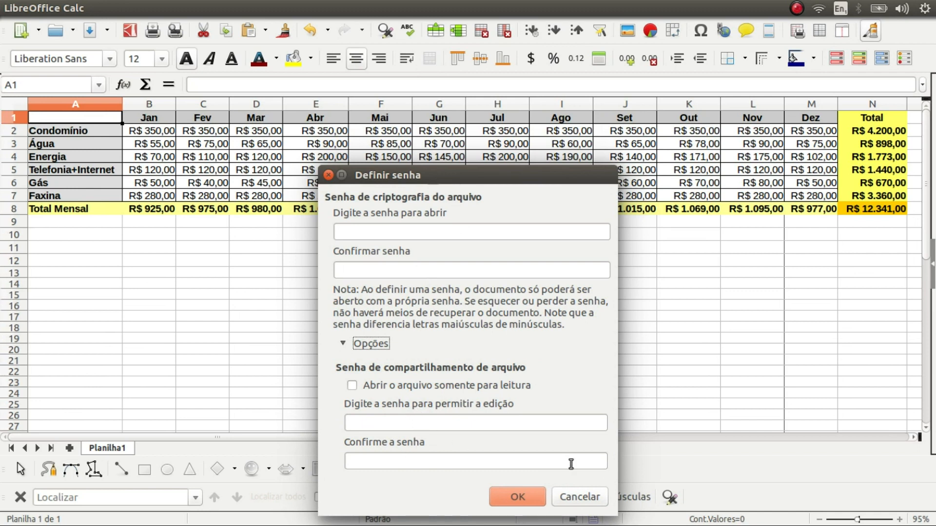
pyautogui.click(577, 497)
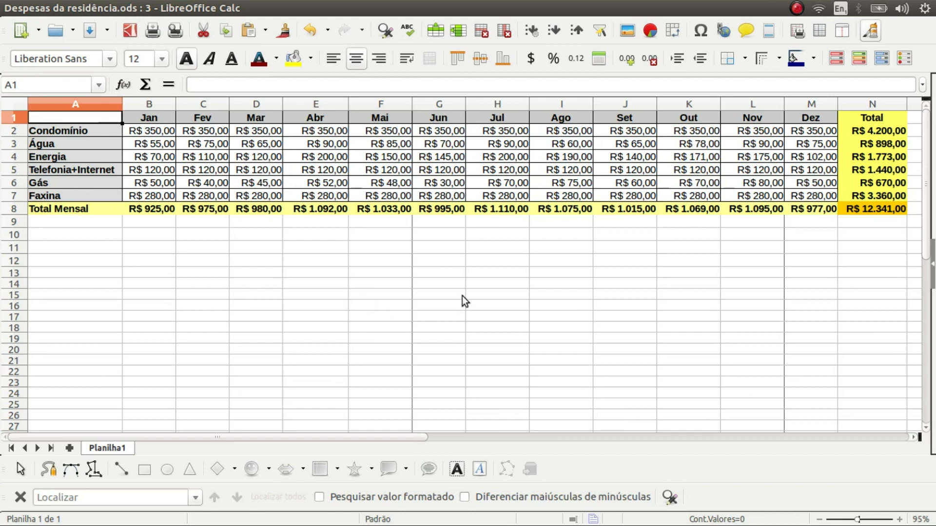
# Step: Enter the headings Min, Max and Média in cells P1, Q1 and R1
pyautogui.keyDown('ctrl'); pyautogui.scroll(-2, 495, 276); pyautogui.keyUp('ctrl')
pyautogui.keyDown('ctrl'); pyautogui.scroll(-2, 495, 275); pyautogui.keyUp('ctrl')
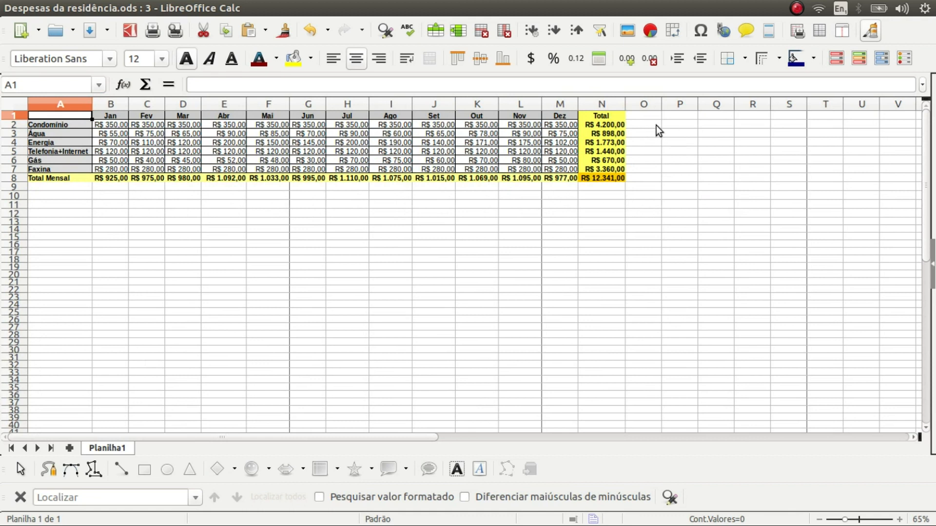
pyautogui.click(673, 115)
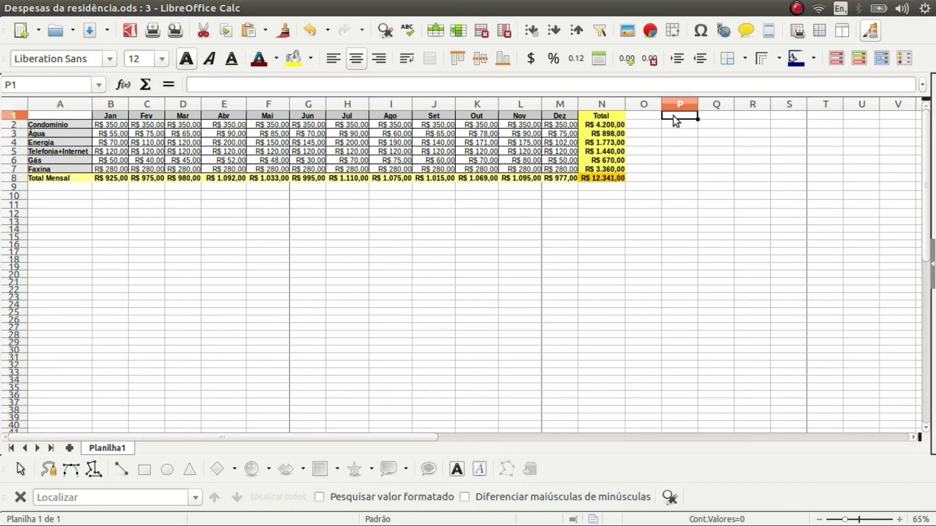
pyautogui.write('Min')
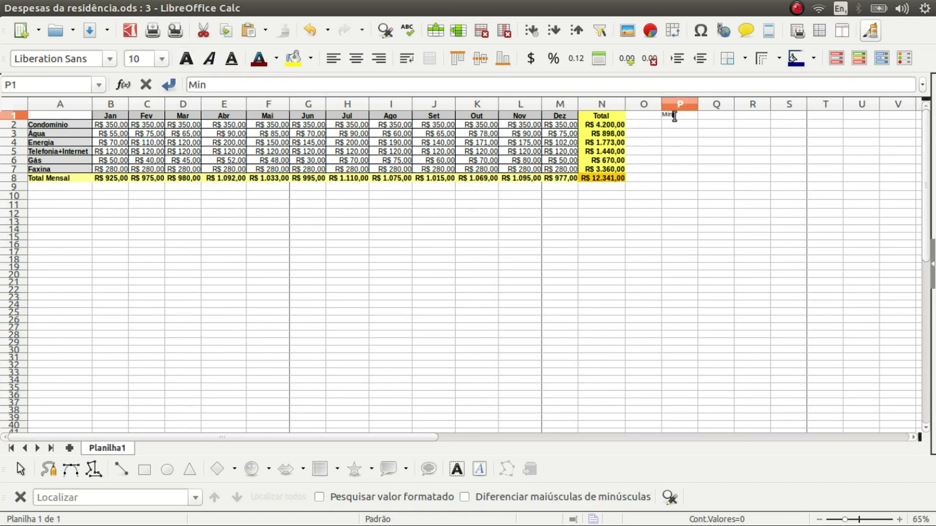
pyautogui.click(722, 115)
pyautogui.write('Max')
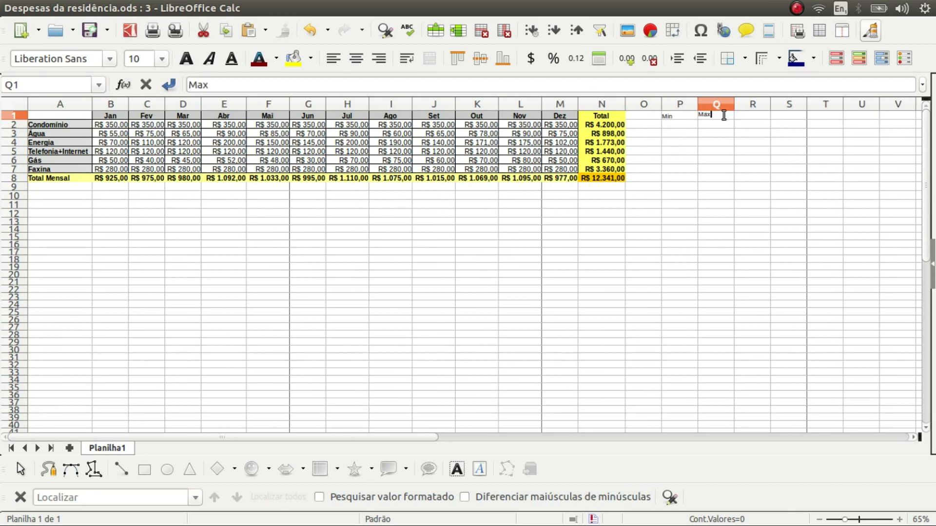
pyautogui.click(750, 116)
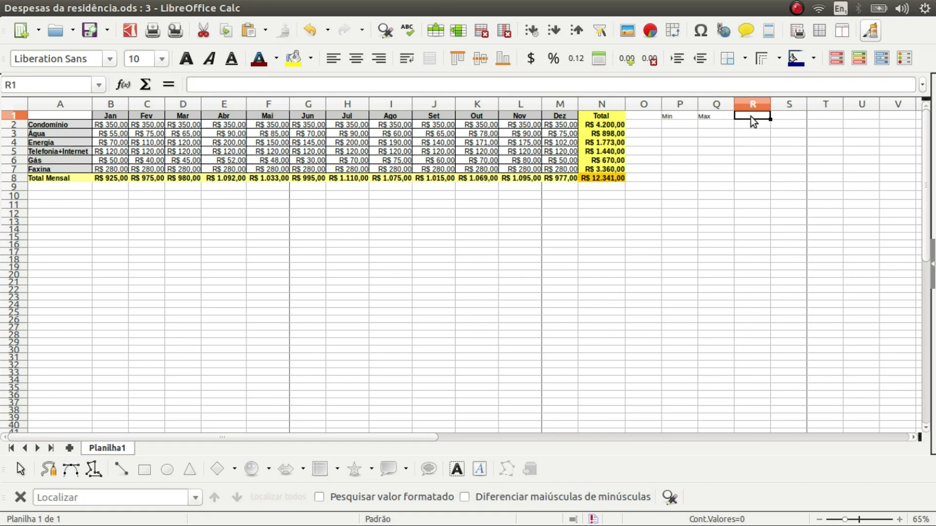
pyautogui.write('Média')
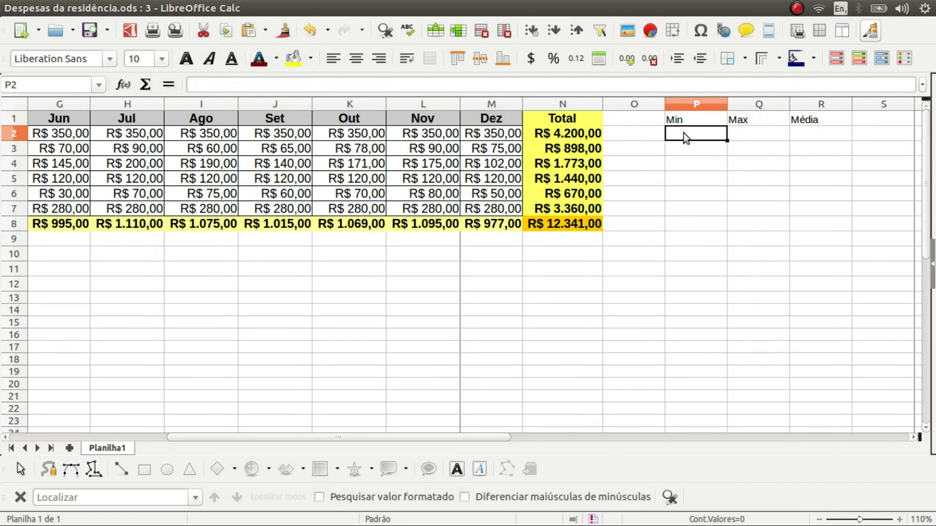
# Step: Enter a MÍNIMO formula in P2 over the monthly Condomínio amounts
pyautogui.write('=M')
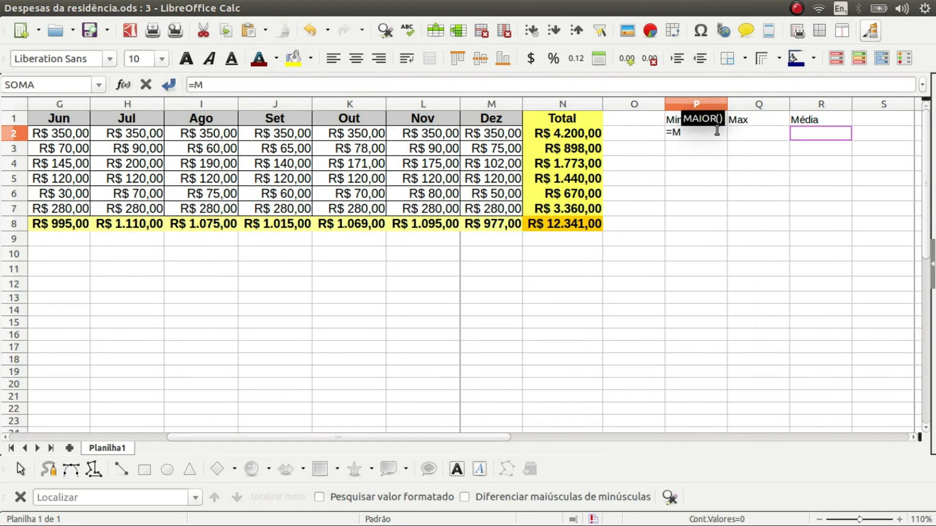
pyautogui.write('í')
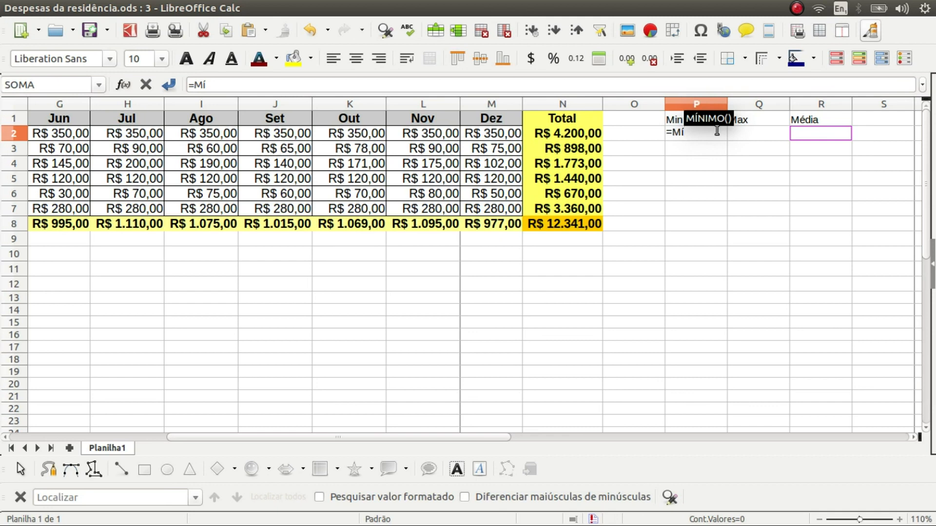
pyautogui.press('Return')
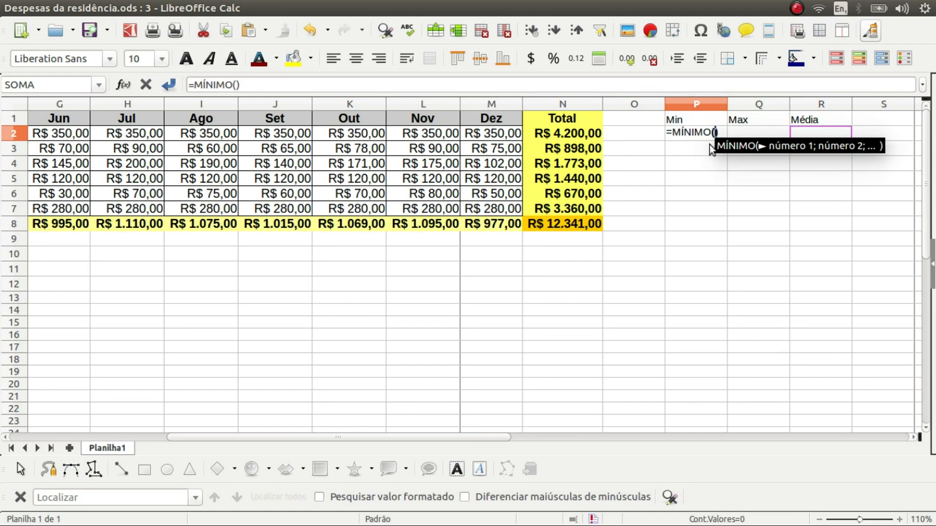
pyautogui.moveTo(510, 135); pyautogui.dragTo(154, 138)
pyautogui.press('Return')
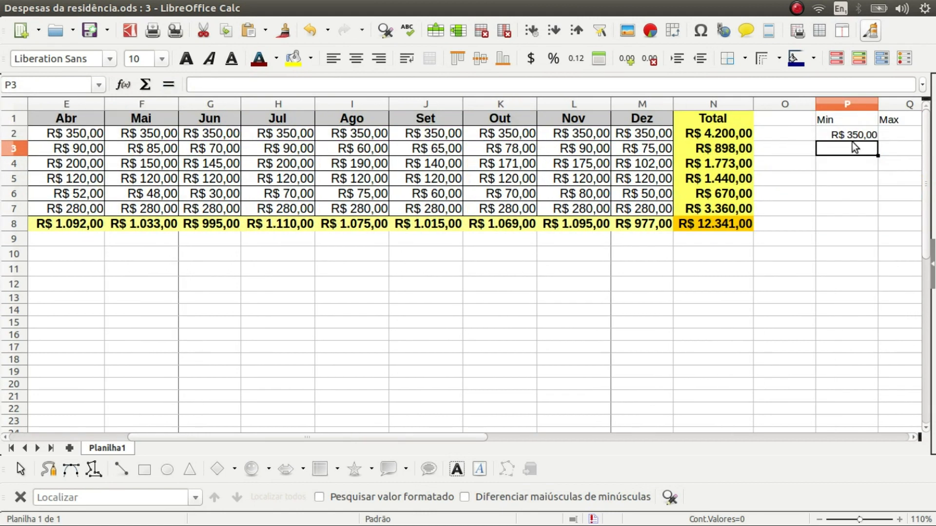
# Step: Enter a MÁXIMO formula in Q2 over the monthly Condomínio amounts
pyautogui.hscroll(3, 854, 146)
pyautogui.click(485, 136)
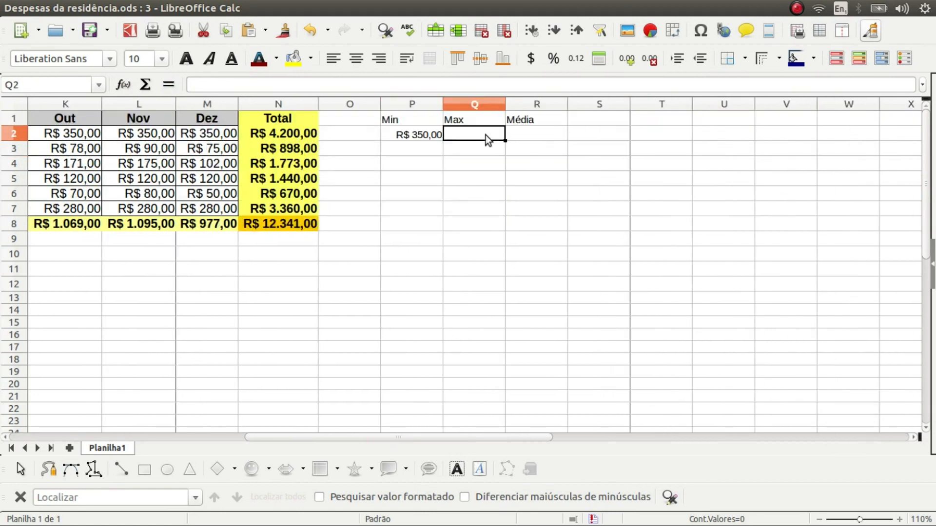
pyautogui.write('=')
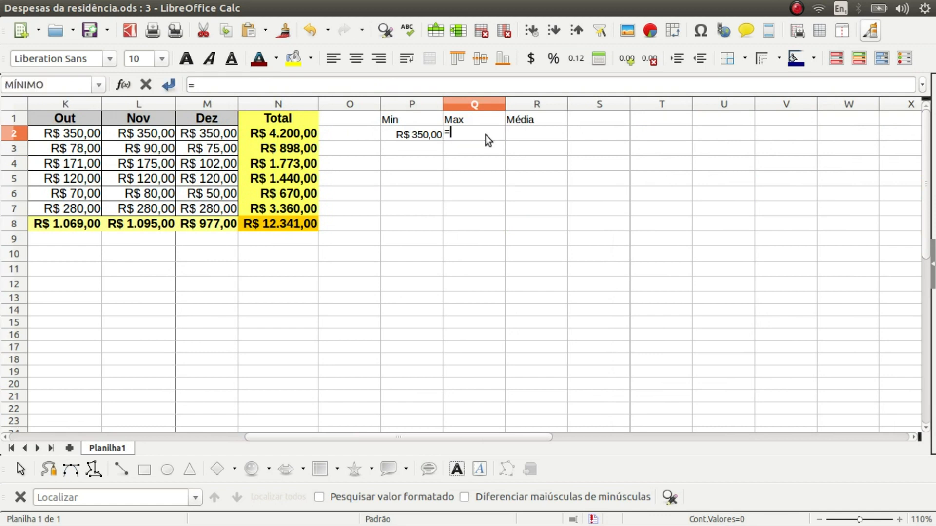
pyautogui.write('Má')
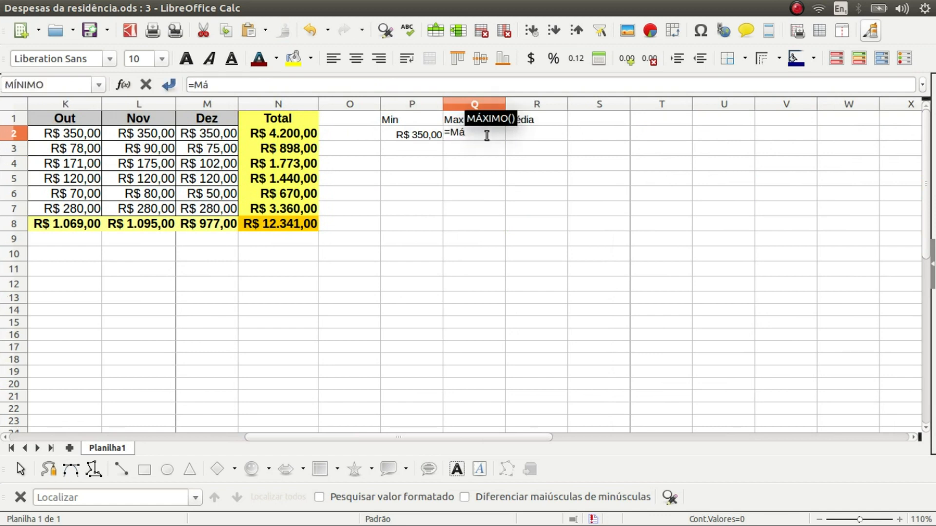
pyautogui.press('Return')
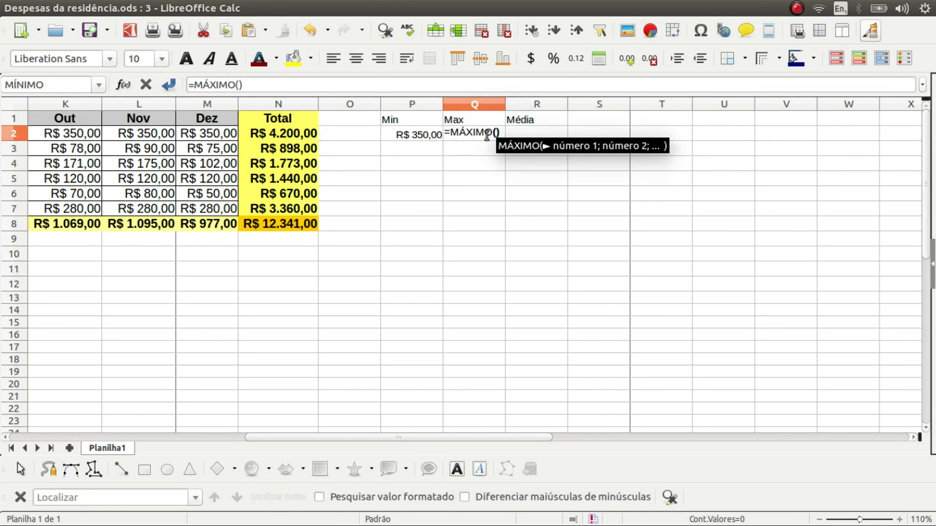
pyautogui.moveTo(215, 133); pyautogui.dragTo(157, 135)
pyautogui.press('Return')
# Step: Enter a MÉDIA formula in R2 over the monthly Condomínio amounts, B2:M2
pyautogui.hscroll(3, 805, 186)
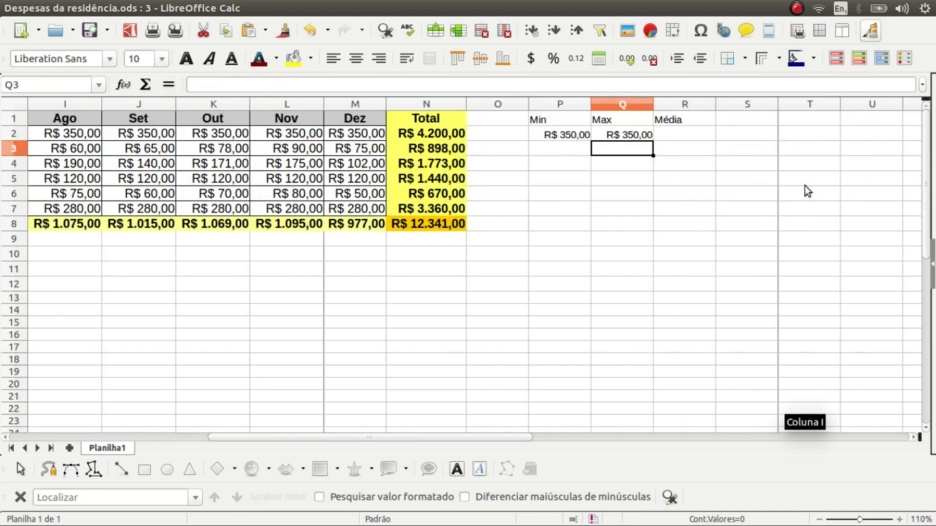
pyautogui.click(687, 133)
pyautogui.write('=')
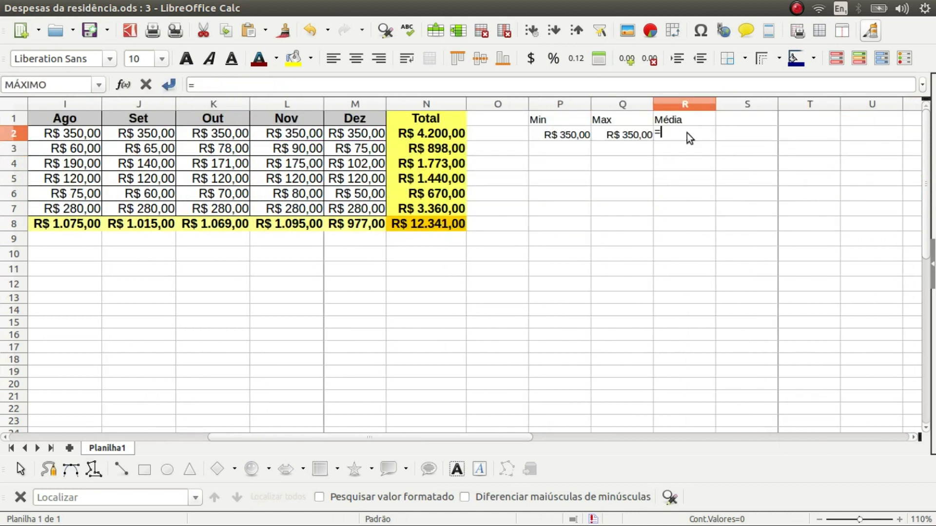
pyautogui.write('Mé')
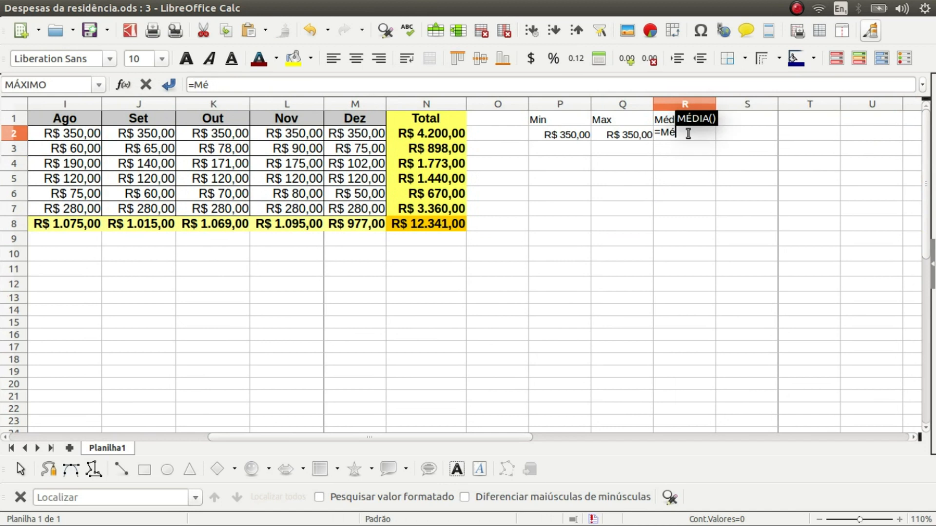
pyautogui.press('Return')
pyautogui.moveTo(371, 136); pyautogui.dragTo(166, 134)
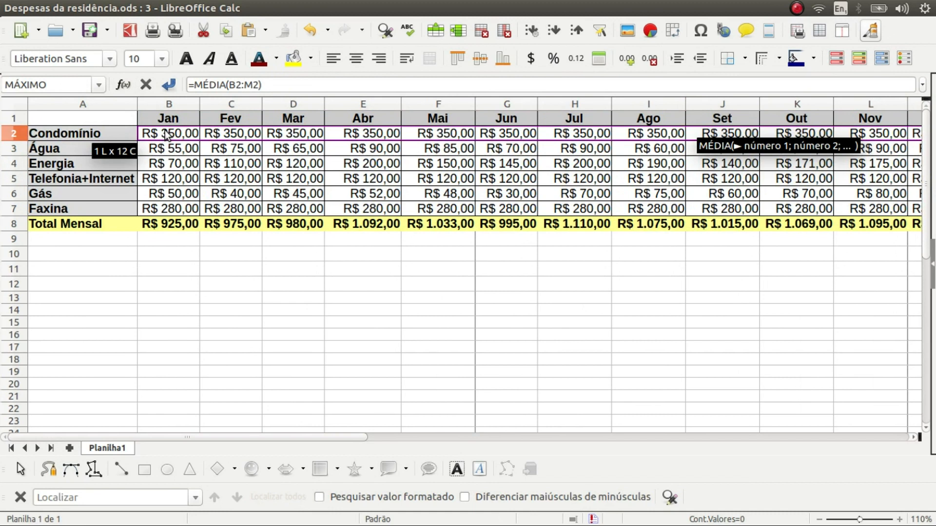
pyautogui.moveTo(166, 135); pyautogui.dragTo(167, 134)
pyautogui.press('Return')
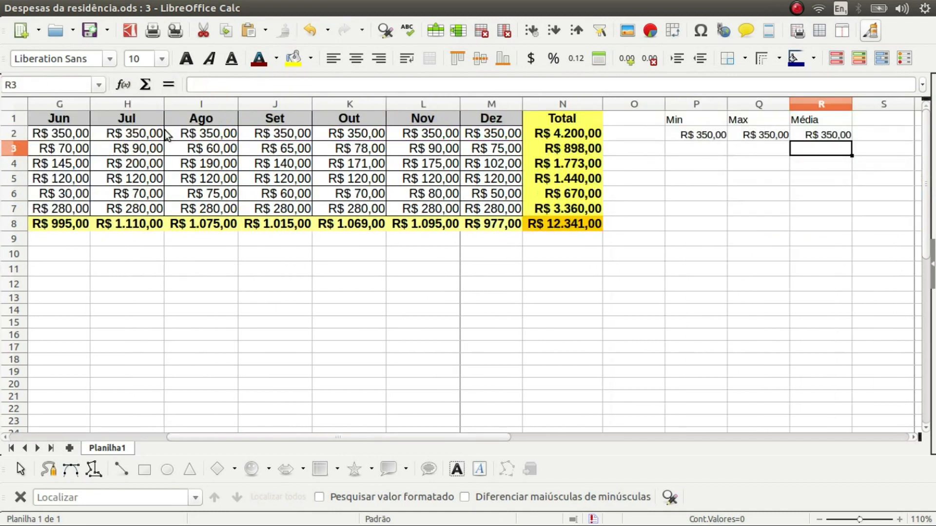
# Step: Make the Min, Max and Média headings in P1:R1 bold and centered
pyautogui.hscroll(2, 602, 161)
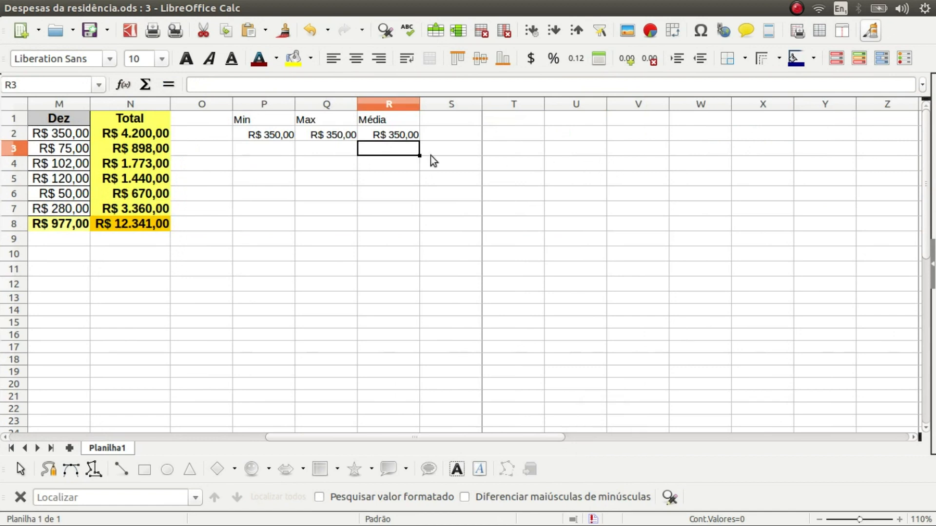
pyautogui.moveTo(264, 119); pyautogui.dragTo(360, 122)
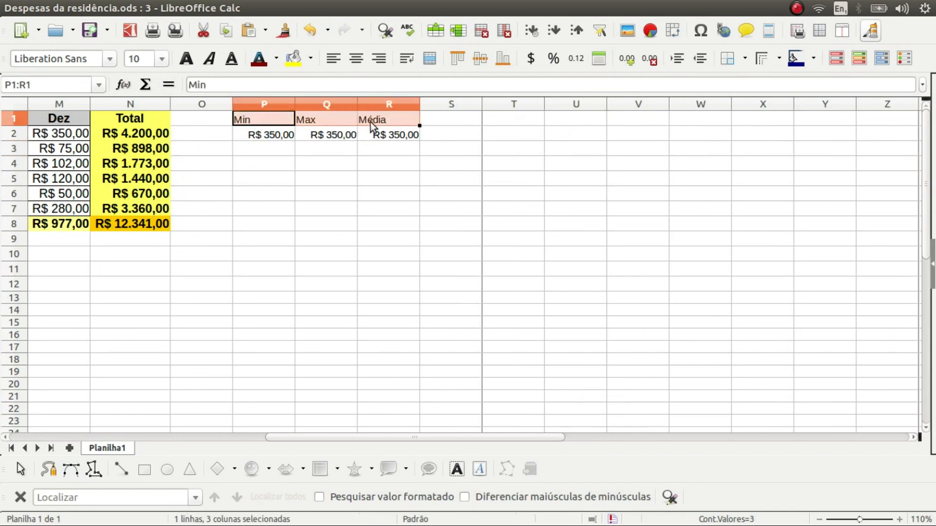
pyautogui.click(189, 59)
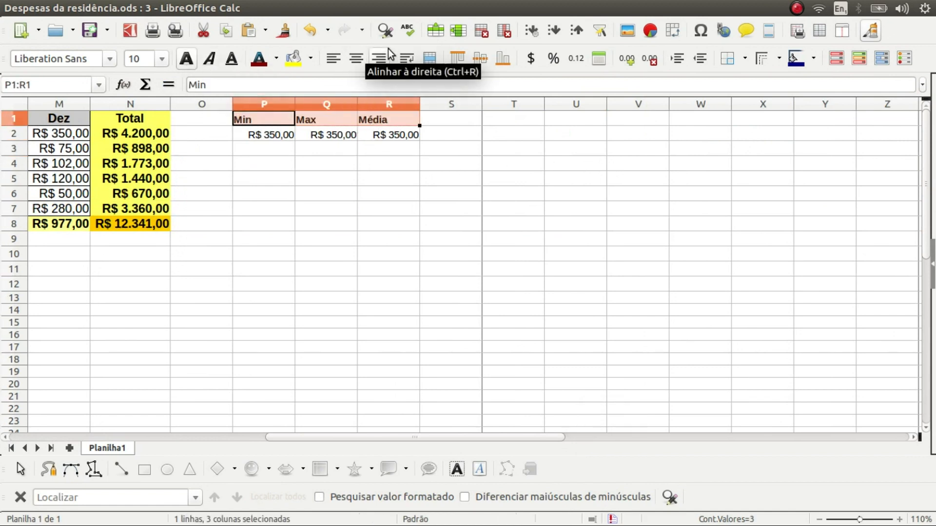
pyautogui.click(357, 59)
pyautogui.click(321, 222)
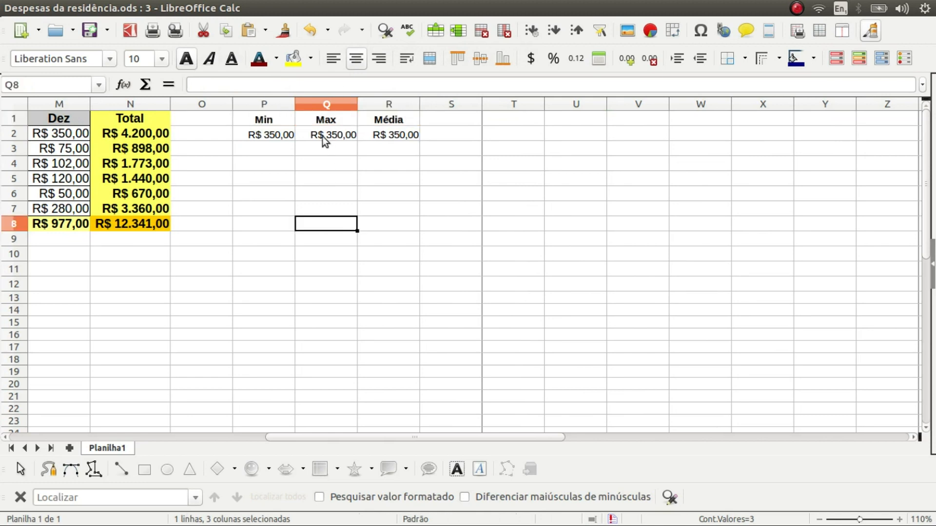
# Step: Fill the minimum, maximum and average formulas from P2:R2 down through row 7
pyautogui.click(265, 133)
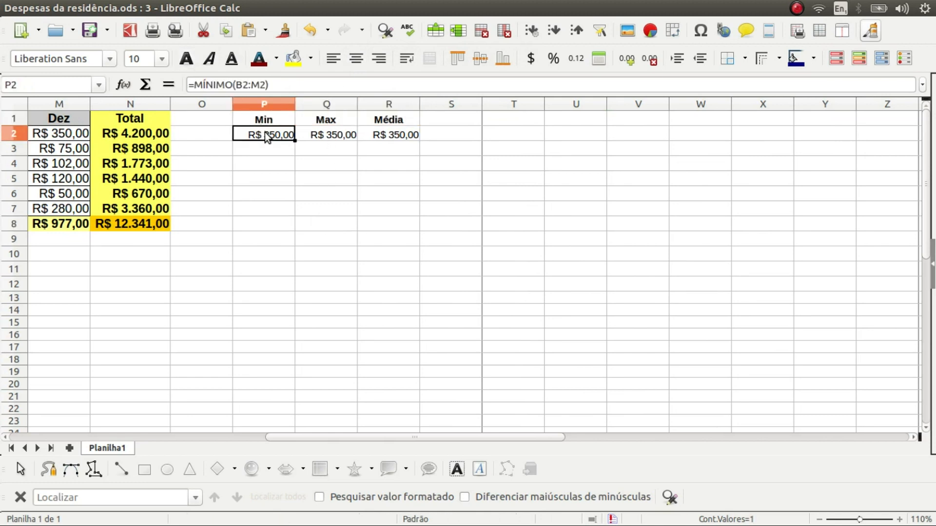
pyautogui.keyDown('shift'); pyautogui.click(393, 136); pyautogui.keyUp('shift')
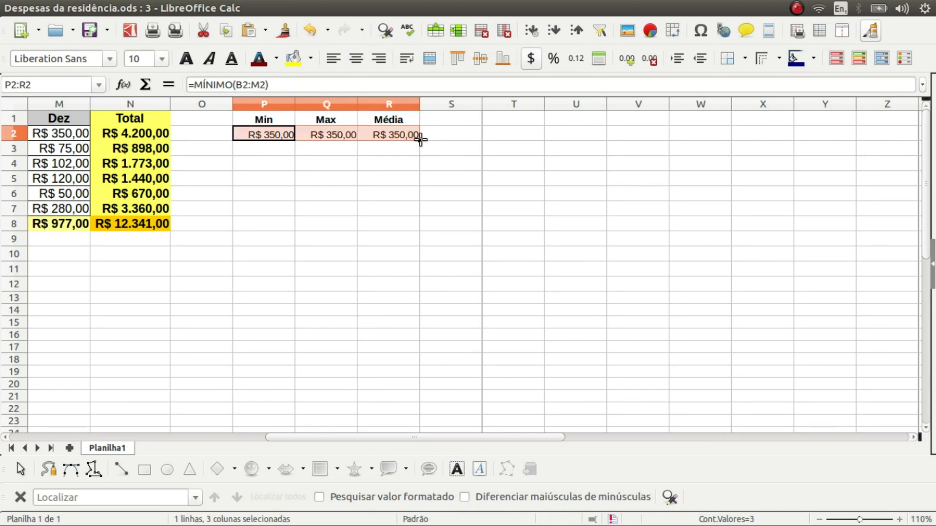
pyautogui.moveTo(419, 141); pyautogui.dragTo(425, 216)
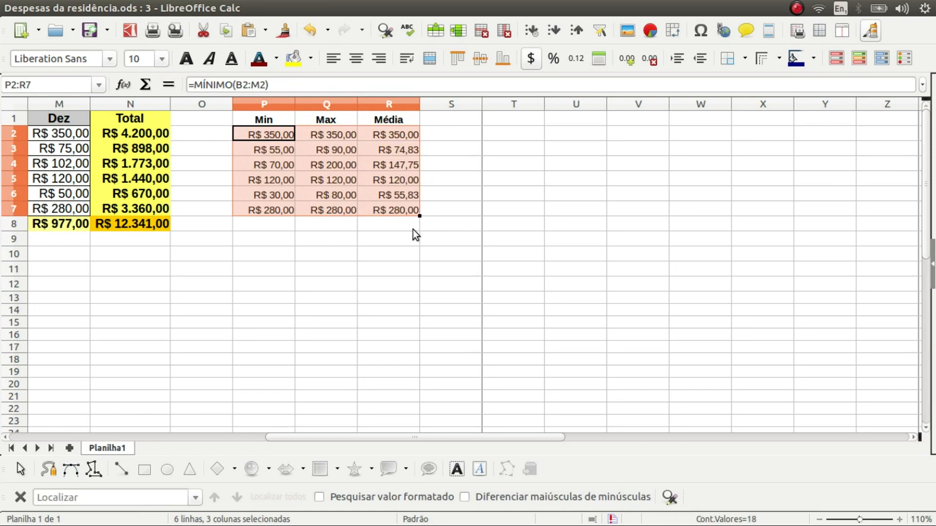
pyautogui.click(414, 230)
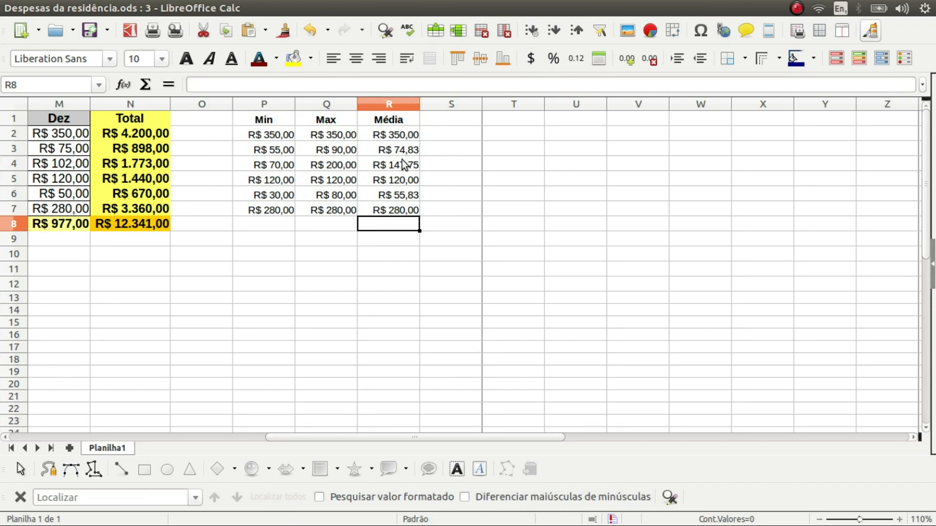
# Step: Add a bottom border beneath the Min, Max and Média headings in P1:R1
pyautogui.click(323, 120)
pyautogui.click(278, 120)
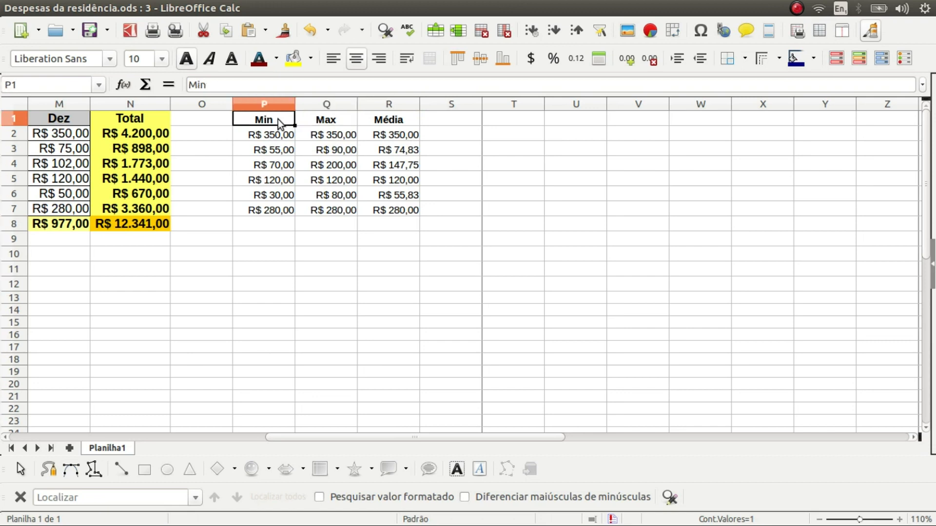
pyautogui.moveTo(278, 118); pyautogui.dragTo(379, 120)
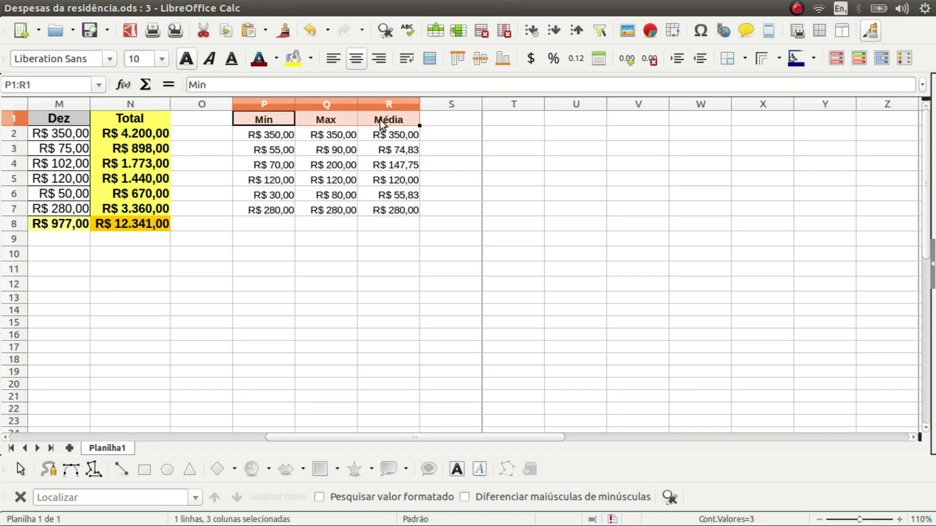
pyautogui.hotkey('ctrl', 'z')
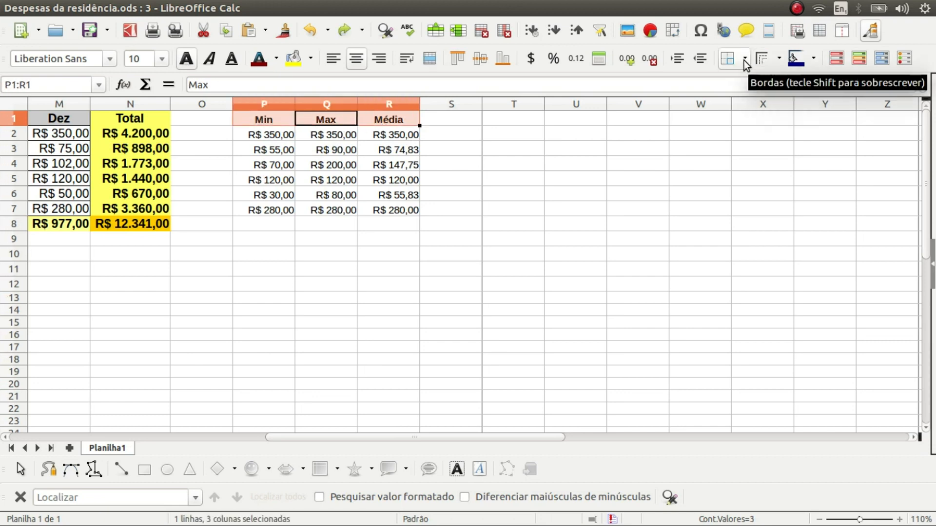
pyautogui.click(746, 60)
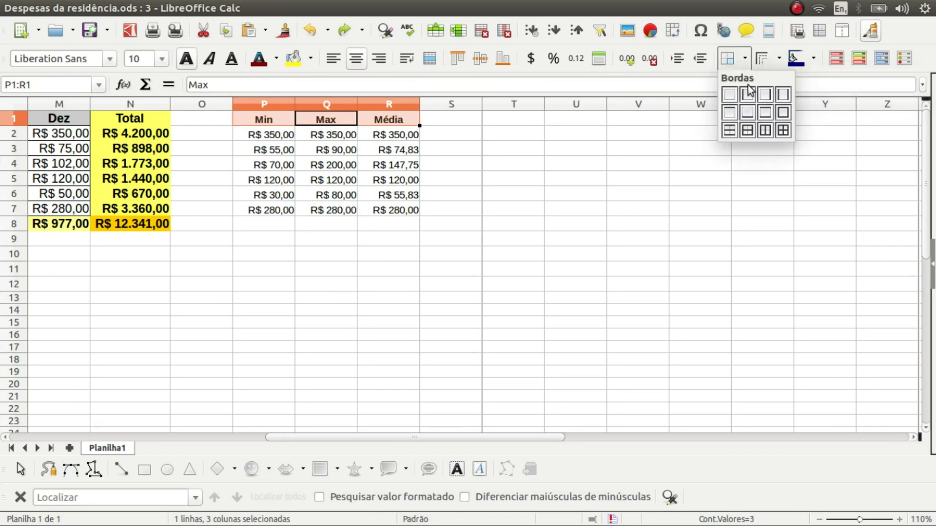
pyautogui.click(747, 112)
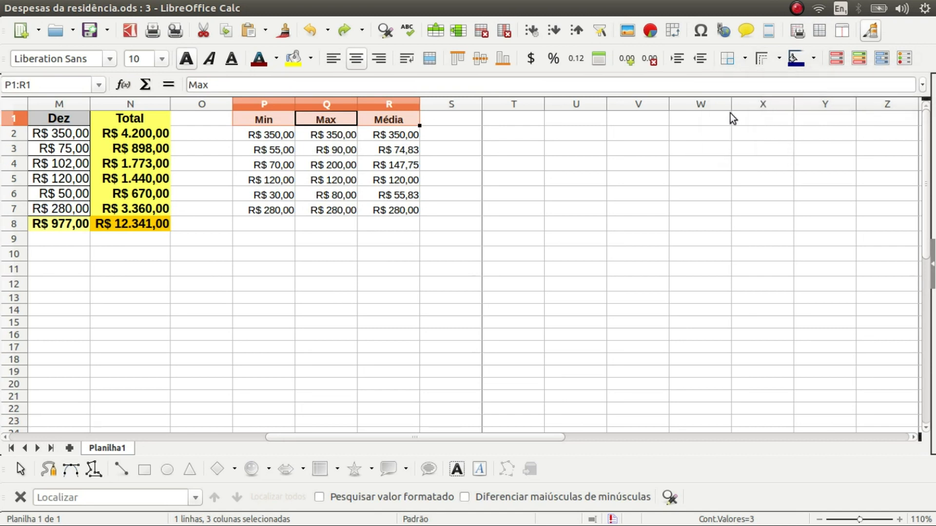
pyautogui.click(337, 160)
# Step: Add left and right borders to the Max column in Q1:Q7 and save the spreadsheet
pyautogui.moveTo(337, 118); pyautogui.dragTo(337, 209)
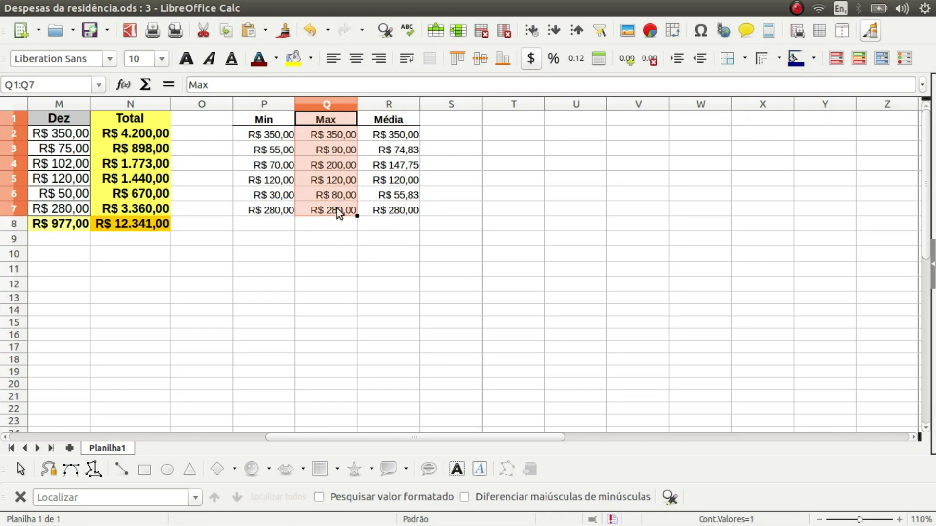
pyautogui.click(745, 58)
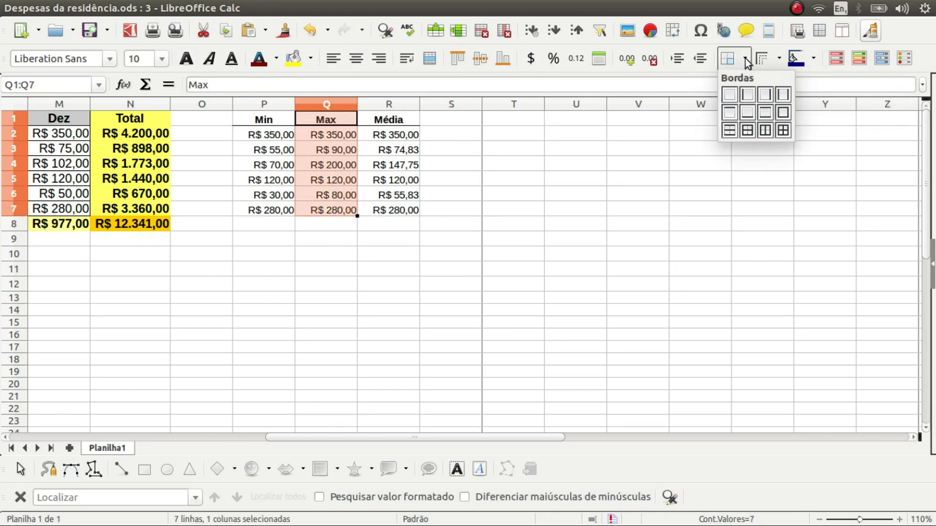
pyautogui.click(783, 94)
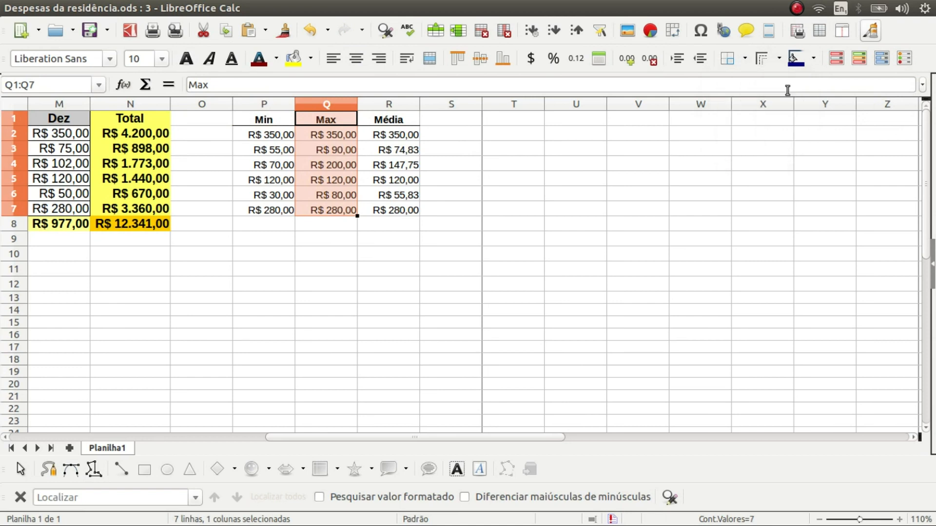
pyautogui.click(413, 242)
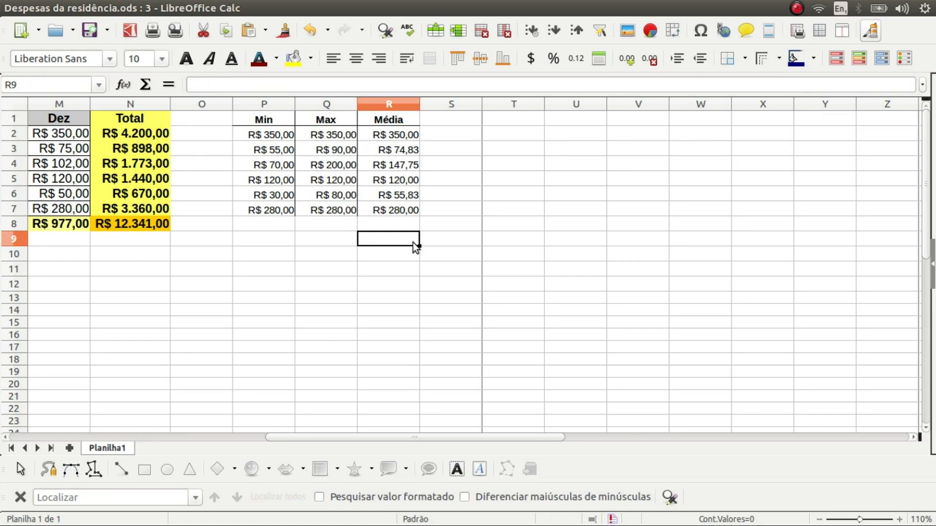
pyautogui.hscroll(-6, 413, 242)
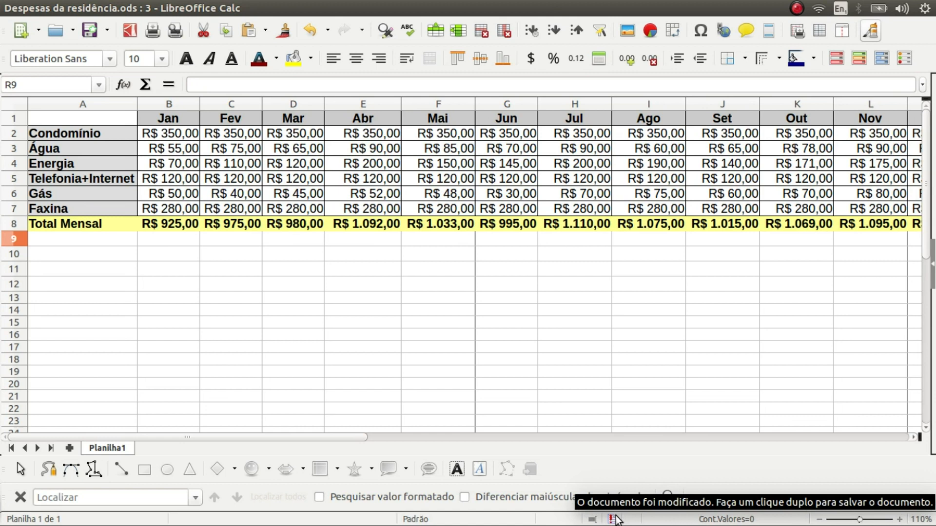
pyautogui.click(91, 30)
# Step: Rename the sheet Planilha1 as 2017
pyautogui.scroll(-4, 492, 216)
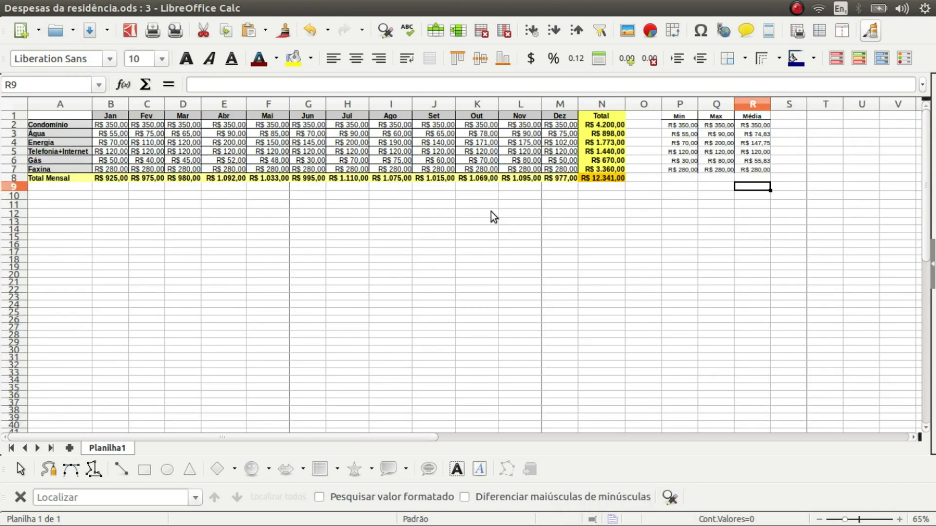
pyautogui.doubleClick(104, 449)
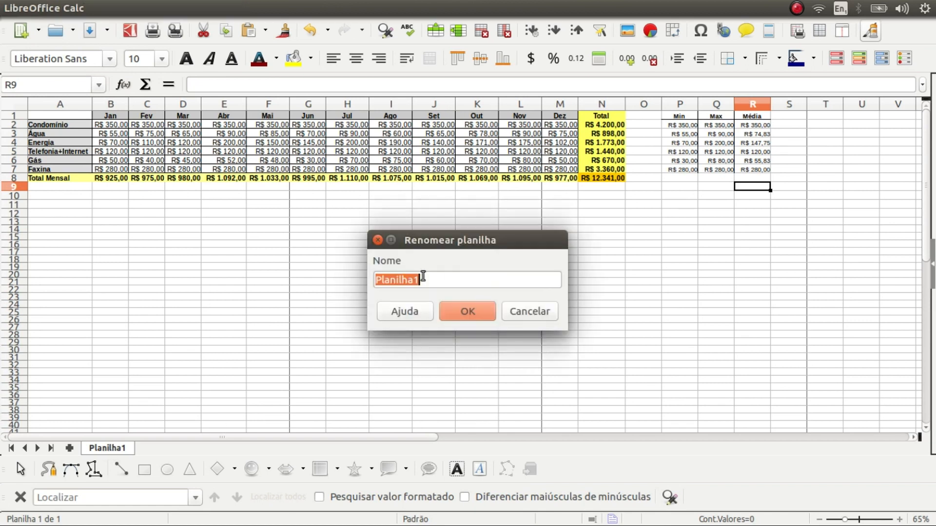
pyautogui.press('BackSpace')
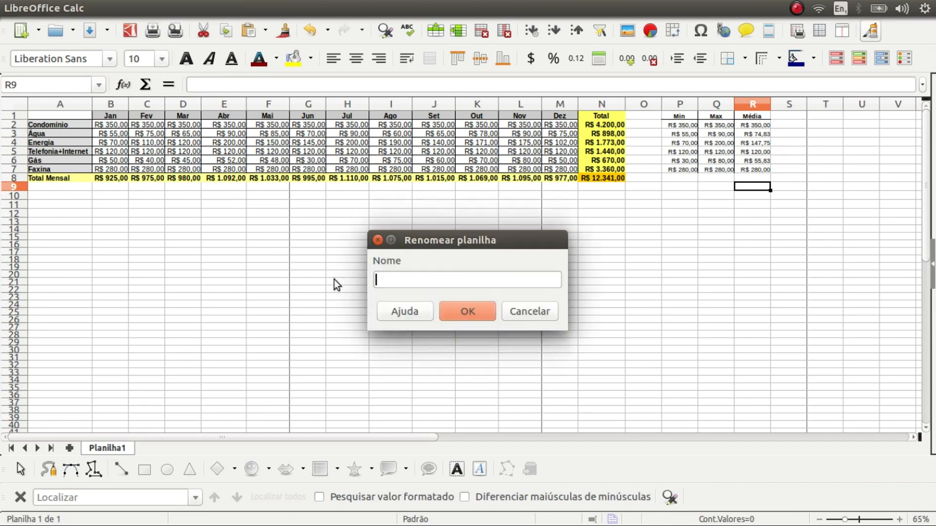
pyautogui.write('2017')
pyautogui.click(483, 313)
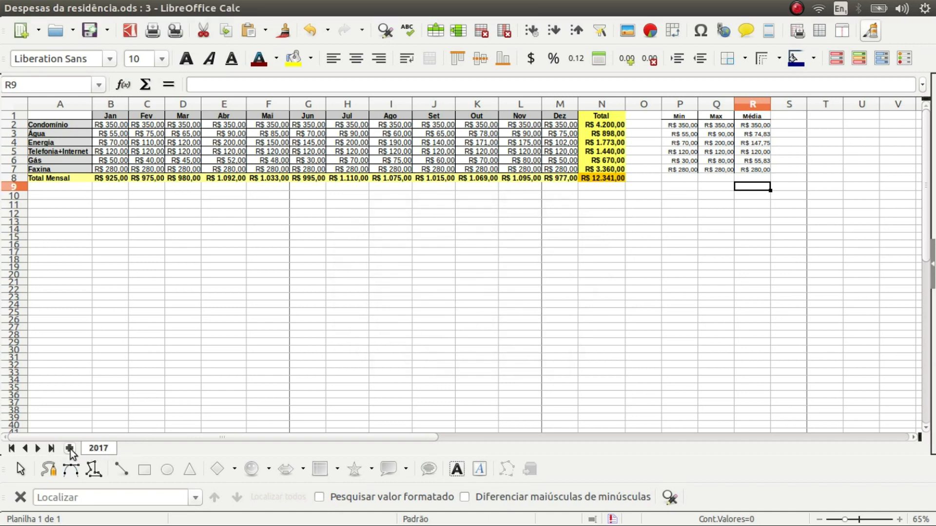
# Step: Add two new sheets after 2017 and rename Planilha2 as 2018
pyautogui.click(69, 448)
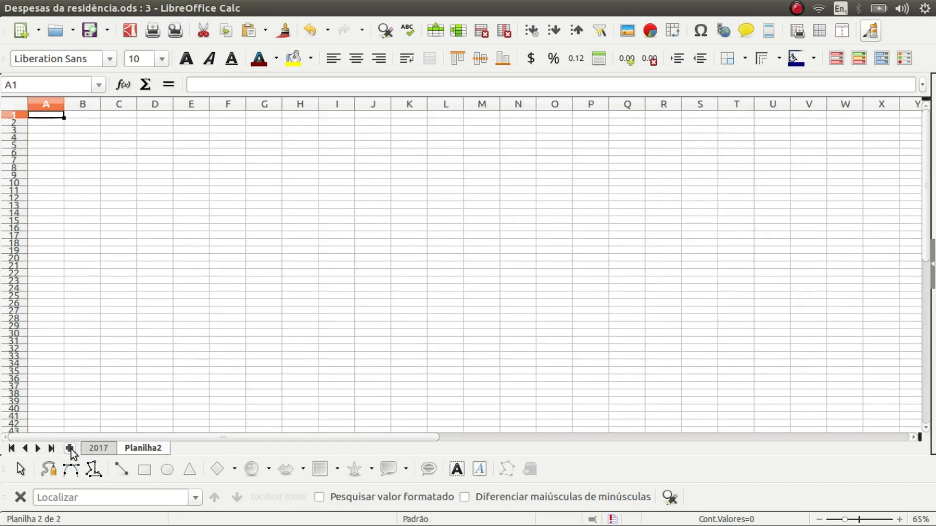
pyautogui.click(71, 449)
pyautogui.click(150, 448)
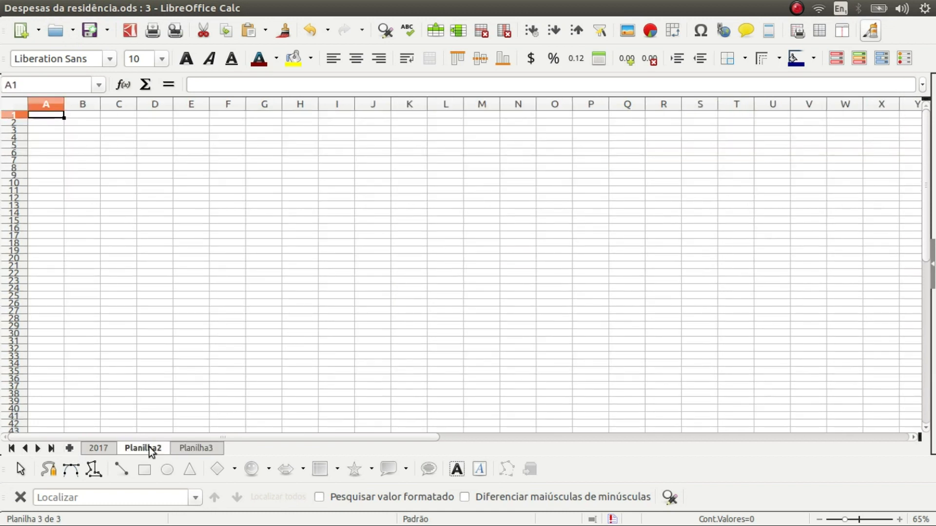
pyautogui.doubleClick(138, 449)
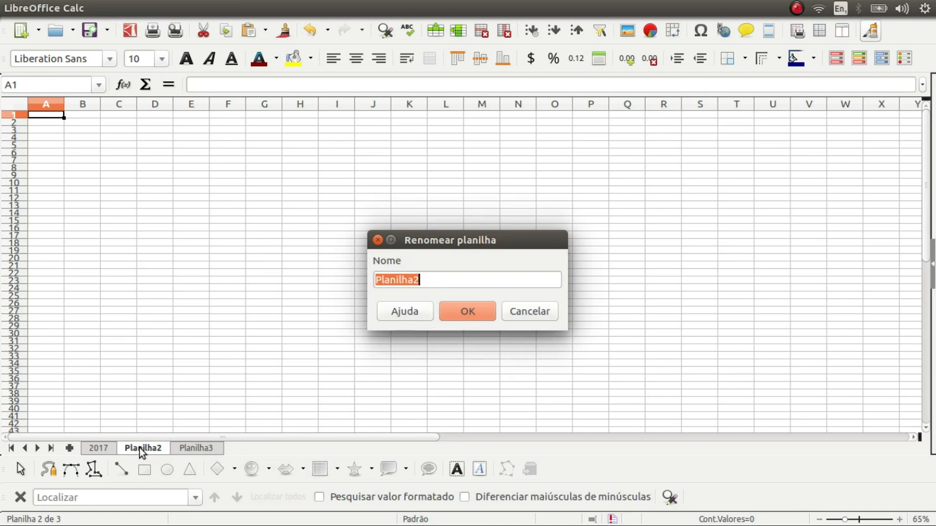
pyautogui.doubleClick(436, 281)
pyautogui.write('2018')
pyautogui.press('Return')
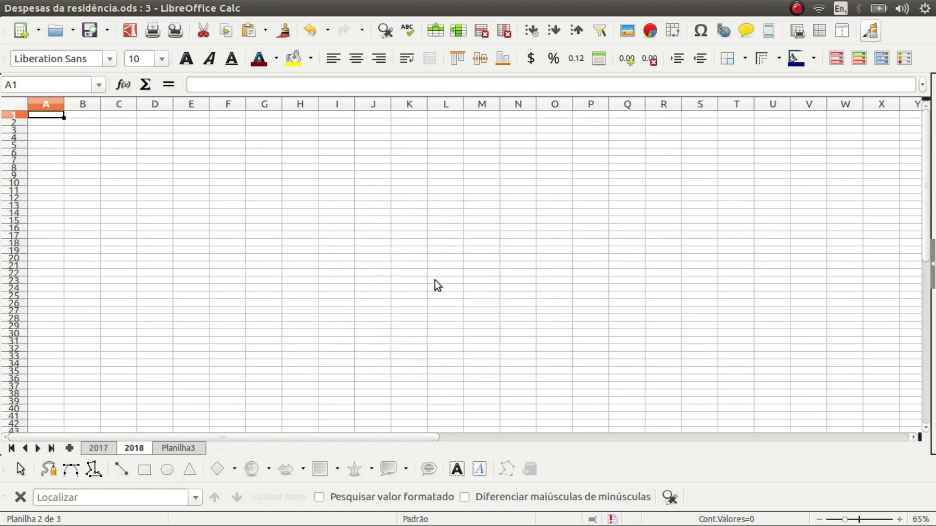
# Step: Rename the sheet Planilha3 as 2019
pyautogui.doubleClick(189, 449)
pyautogui.write('2019')
pyautogui.press('Return')
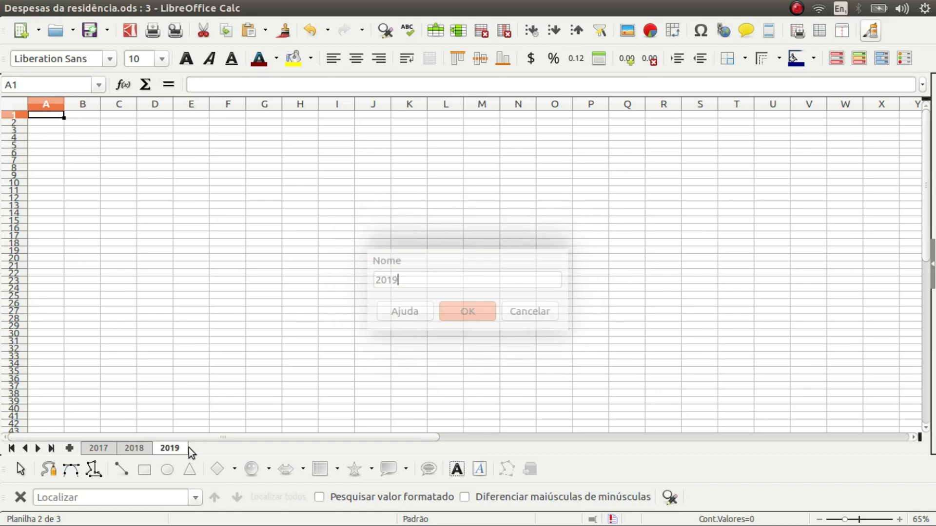
pyautogui.click(101, 449)
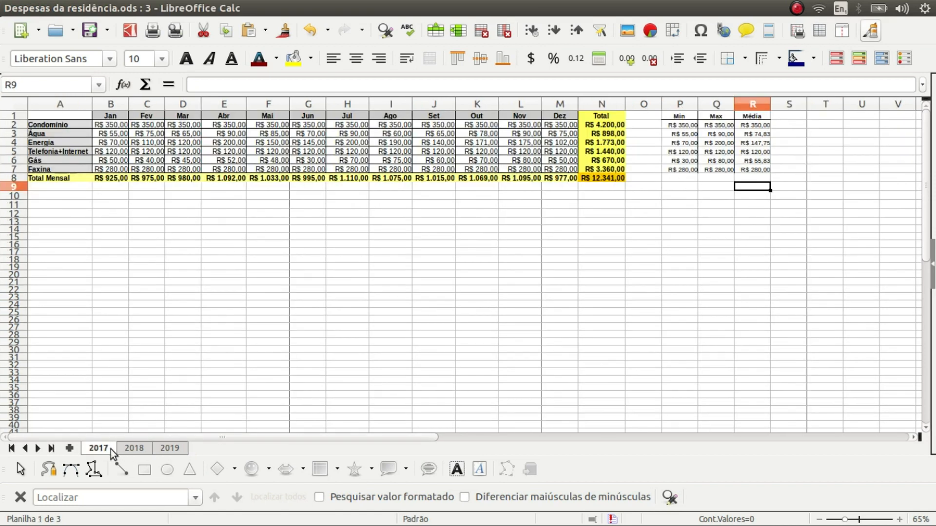
pyautogui.click(141, 446)
pyautogui.click(172, 447)
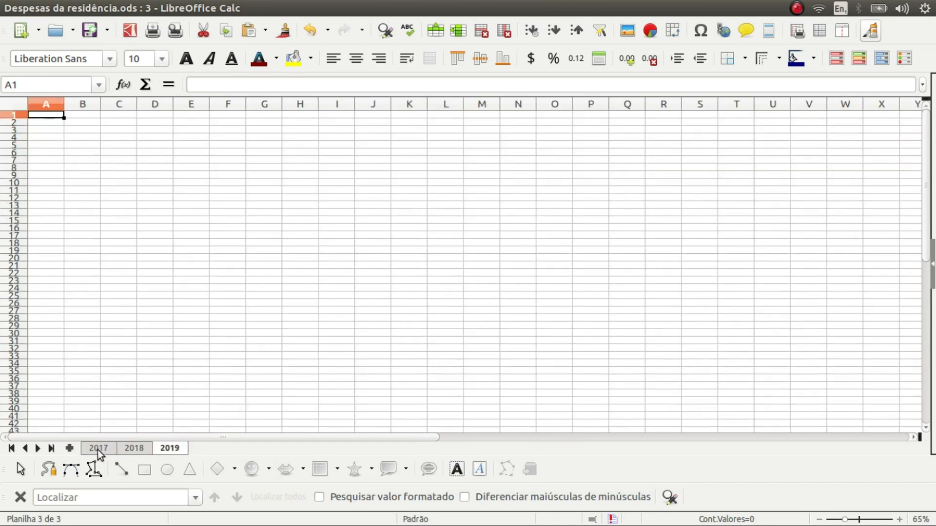
# Step: Copy the range A1:R8 from the 2017 sheet and paste it into the 2018 sheet starting at A1
pyautogui.click(98, 449)
pyautogui.moveTo(77, 117); pyautogui.dragTo(752, 179)
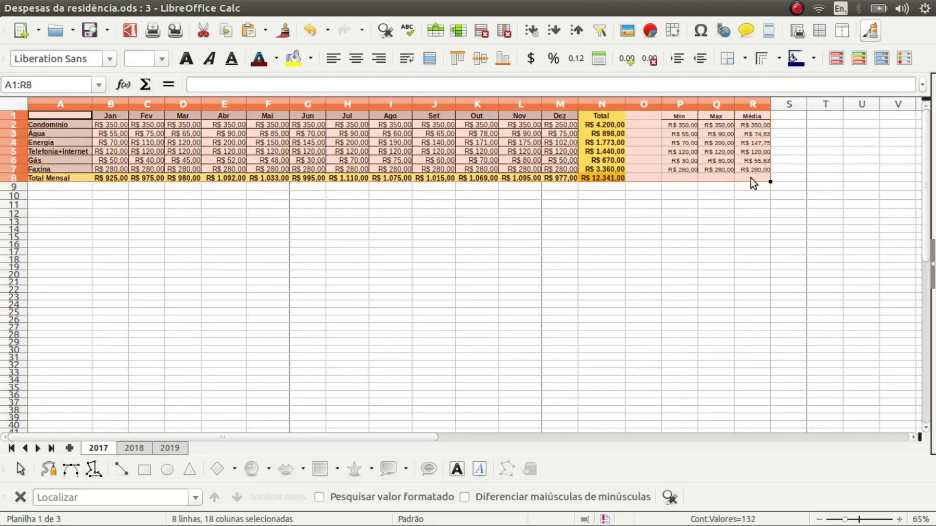
pyautogui.hotkey('ctrl', 'c')
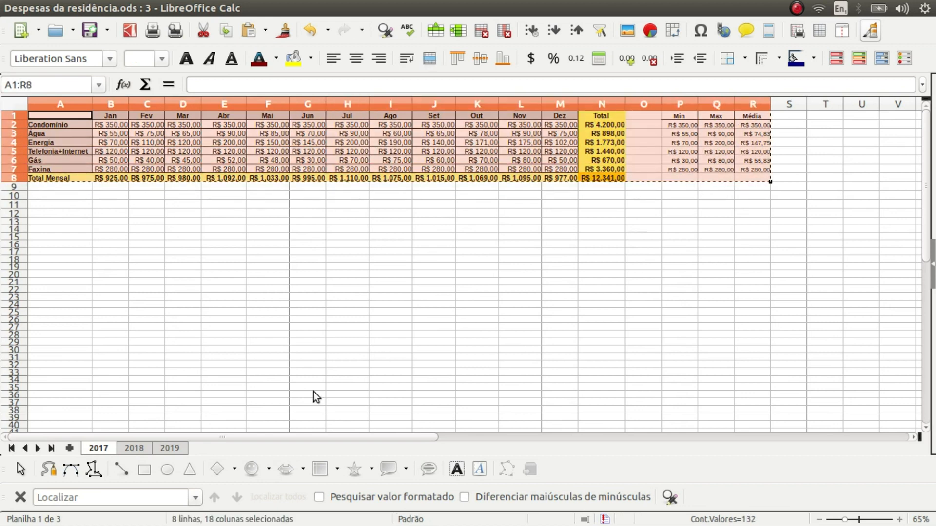
pyautogui.click(134, 448)
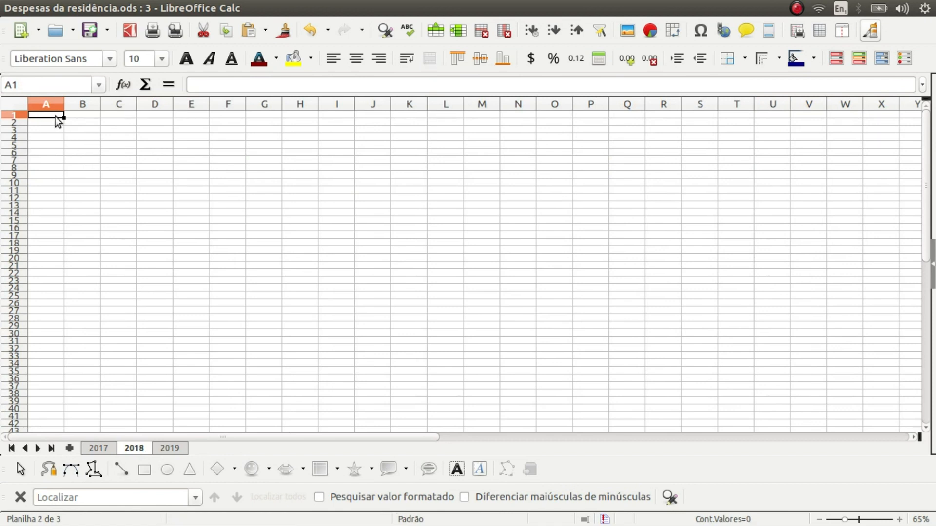
pyautogui.hotkey('ctrl', 'v')
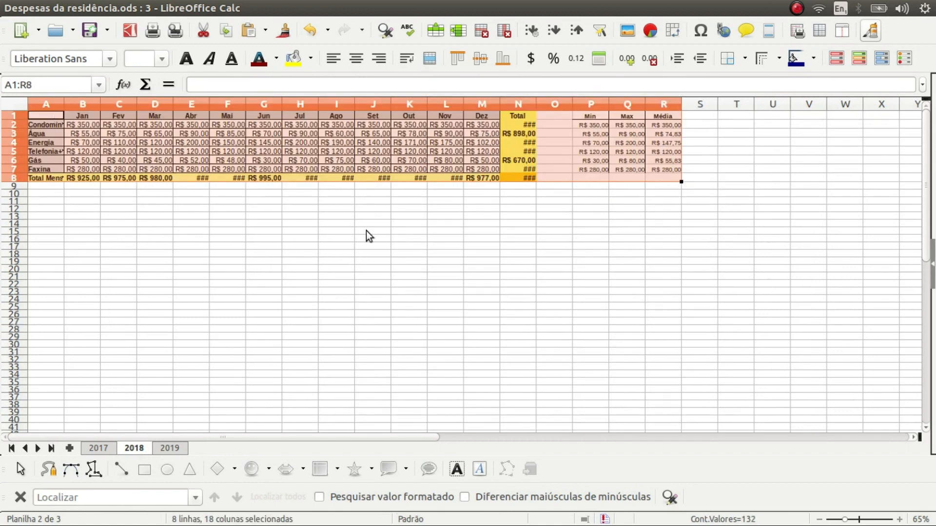
pyautogui.hotkey('ctrl', 'Home')
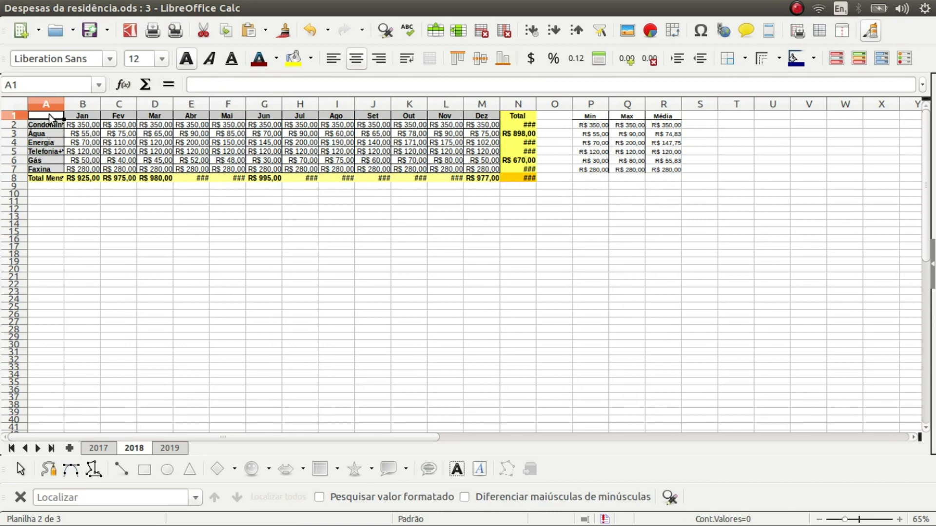
pyautogui.click(200, 178)
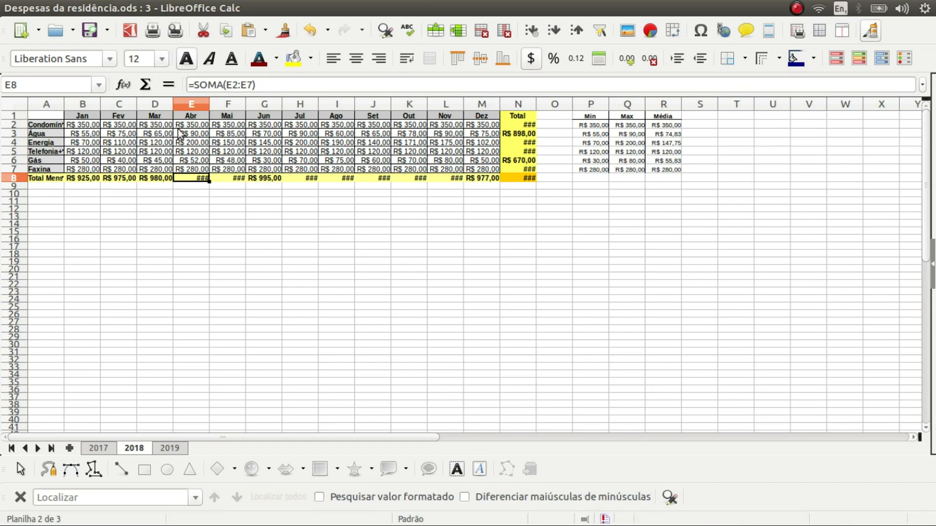
pyautogui.hotkey('ctrl', 'z')
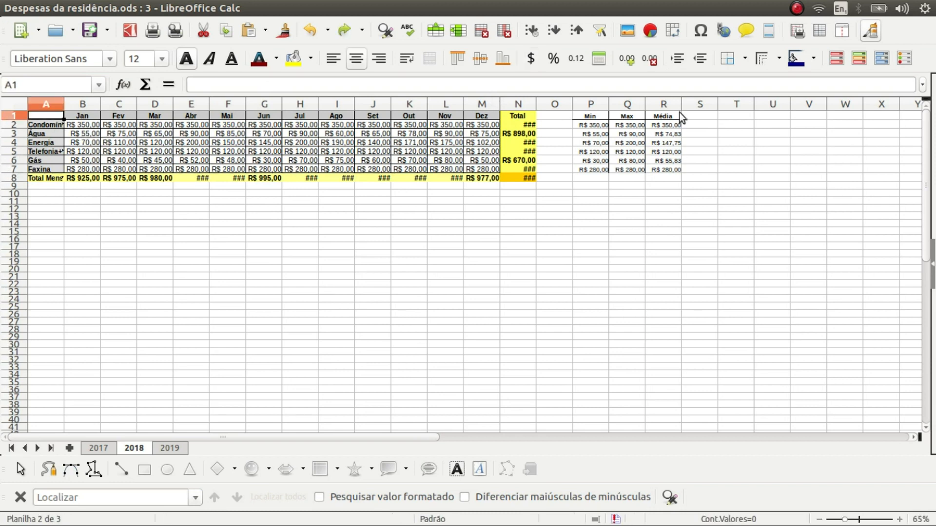
# Step: Copy all cells of the 2017 sheet and paste them over the whole 2018 sheet, replacing its existing data
pyautogui.click(103, 447)
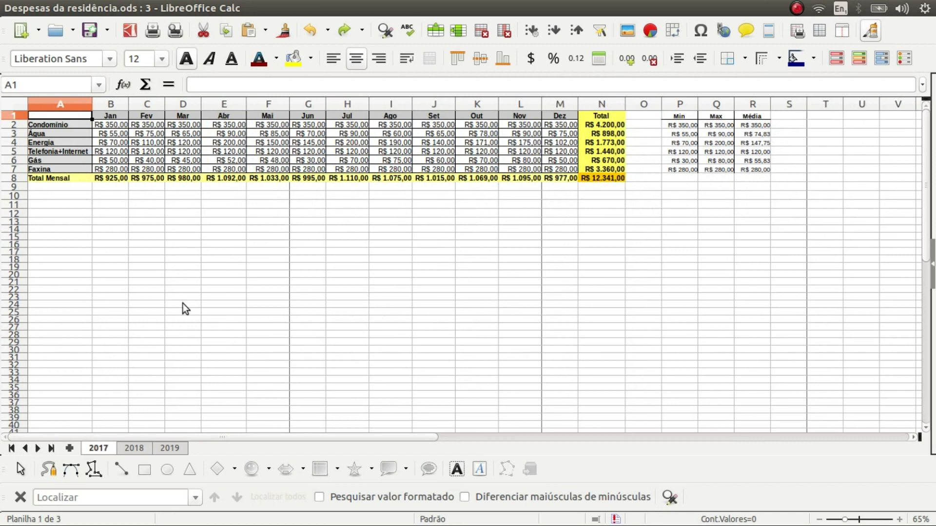
pyautogui.moveTo(68, 115); pyautogui.dragTo(766, 184)
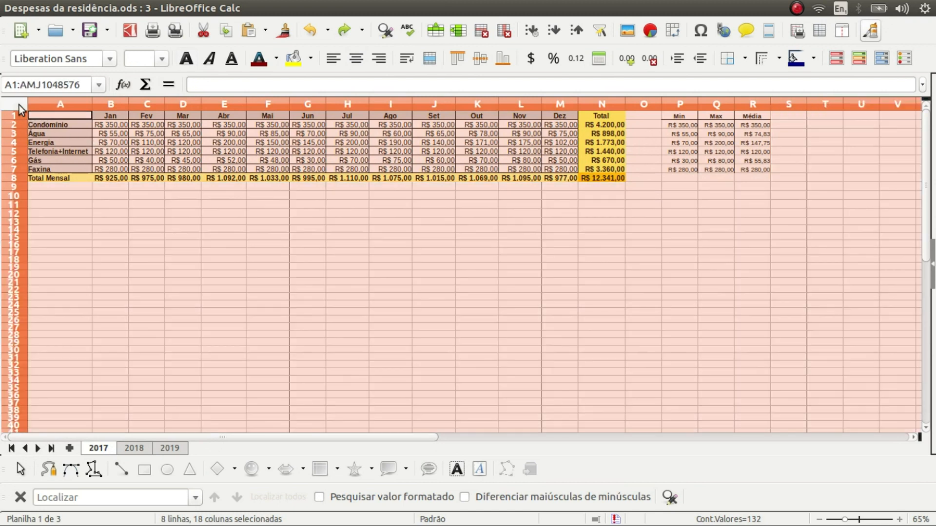
pyautogui.click(20, 110)
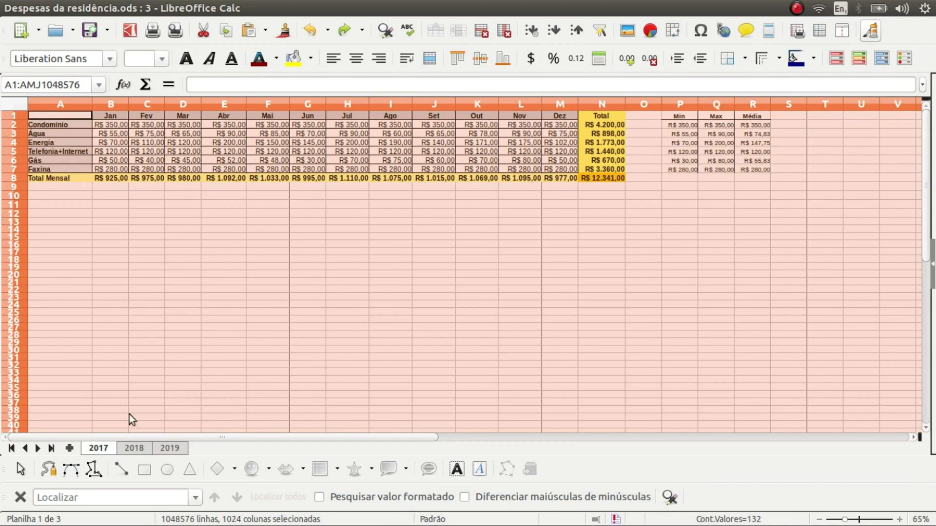
pyautogui.click(134, 448)
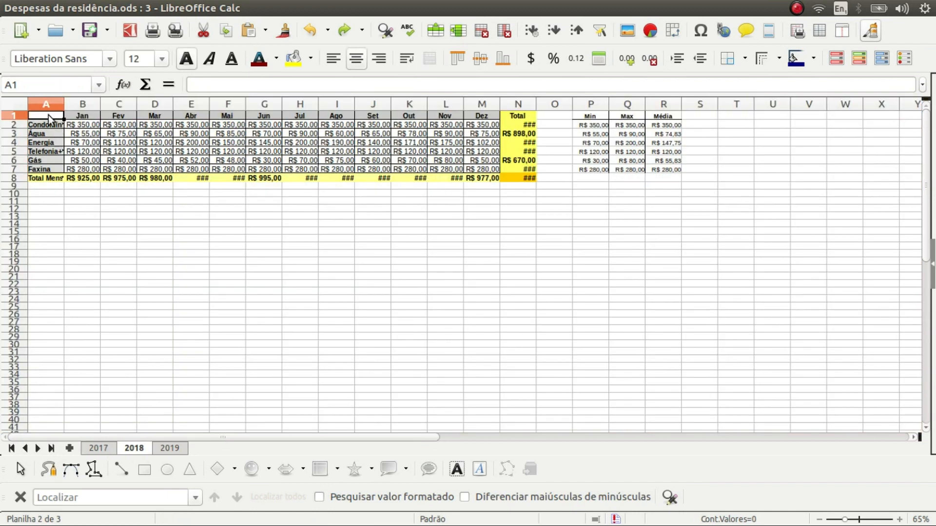
pyautogui.click(14, 104)
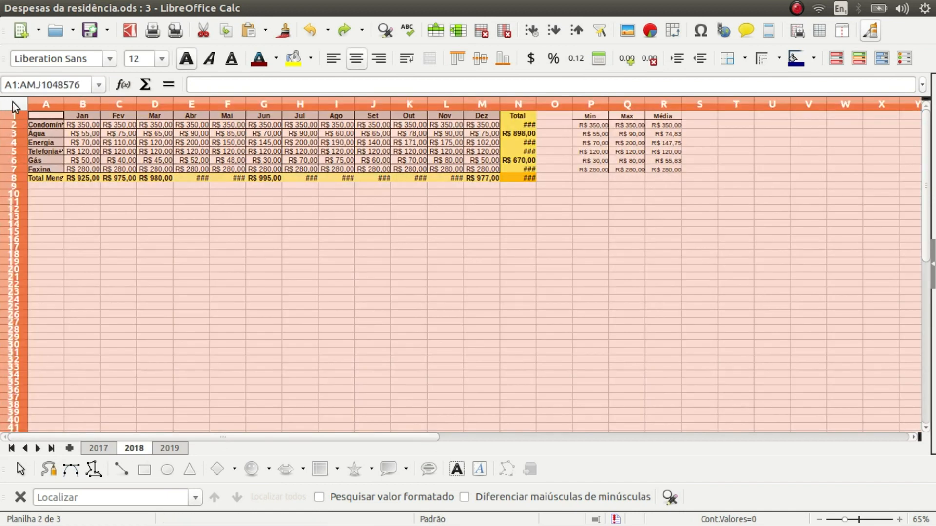
pyautogui.hotkey('ctrl', 'v')
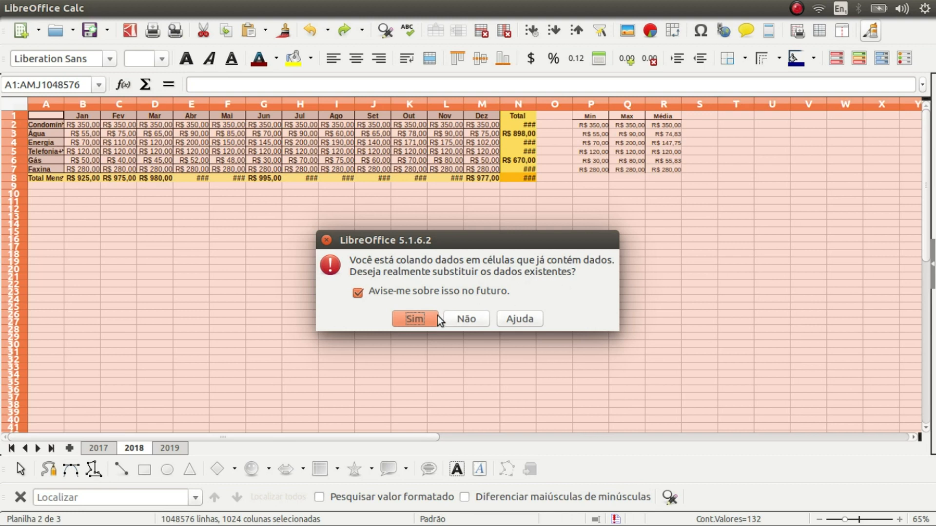
pyautogui.click(415, 320)
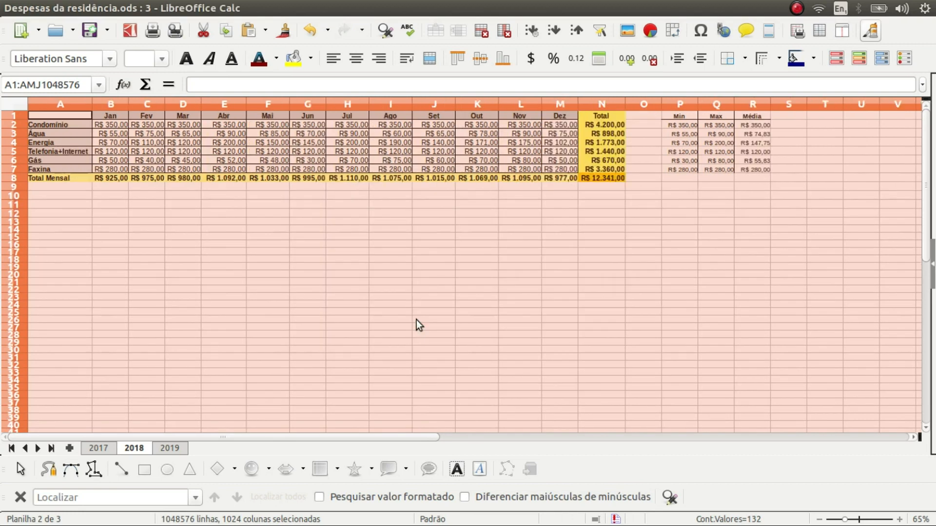
pyautogui.click(416, 320)
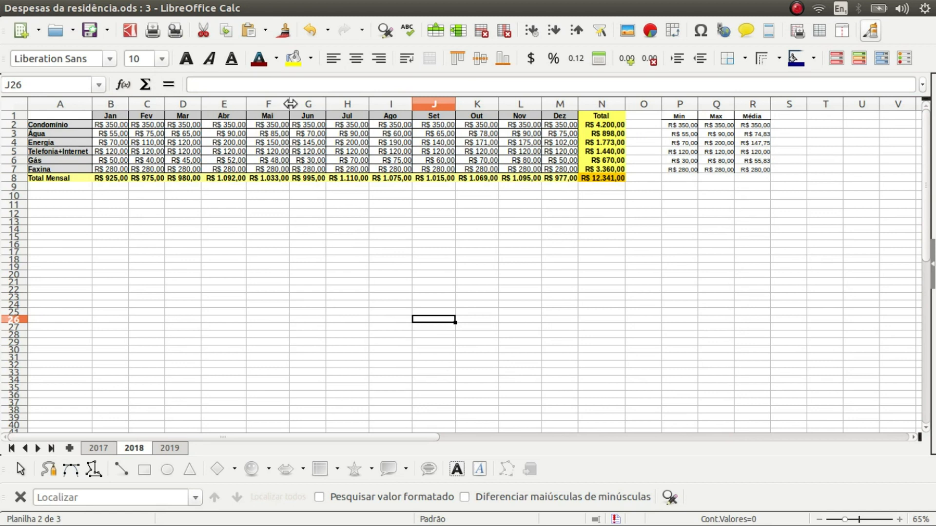
pyautogui.click(308, 204)
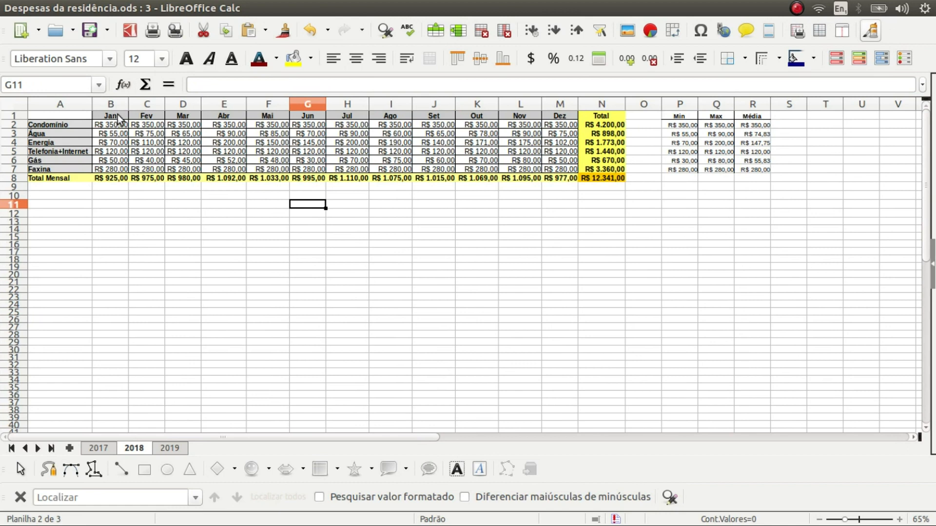
# Step: Clear the monthly expense values in B2:M7 of the 2018 sheet, keeping the headers and formulas
pyautogui.moveTo(119, 126); pyautogui.dragTo(560, 172)
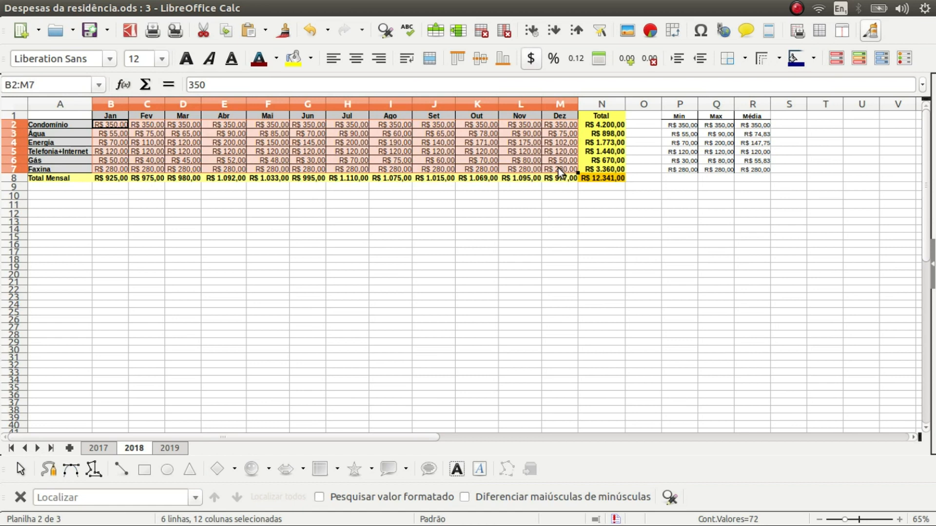
pyautogui.press('Delete')
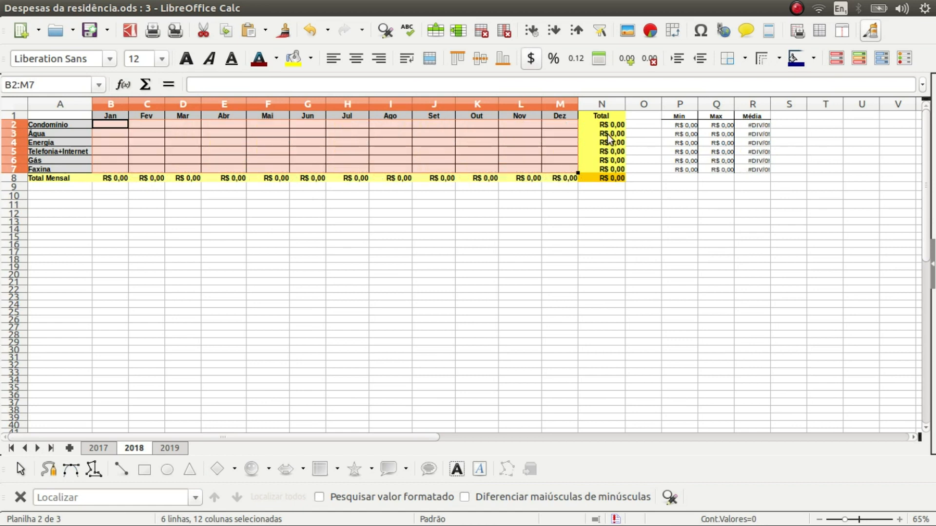
pyautogui.click(615, 127)
# Step: Test the 2018 formulas by entering 100 for Água in Mai (F3), check the summary columns, and undo the entry
pyautogui.click(276, 134)
pyautogui.scroll(2, 398, 147)
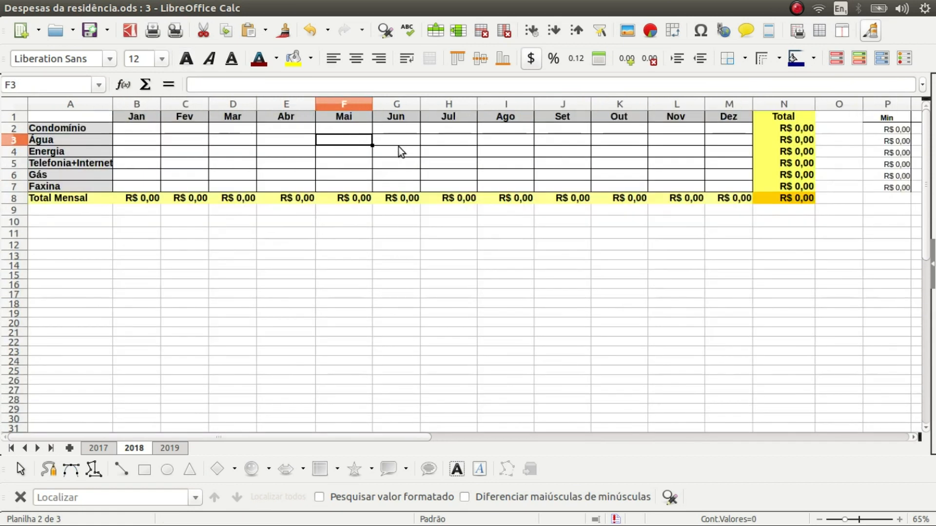
pyautogui.scroll(2, 398, 148)
pyautogui.scroll(-1, 398, 148)
pyautogui.write('100')
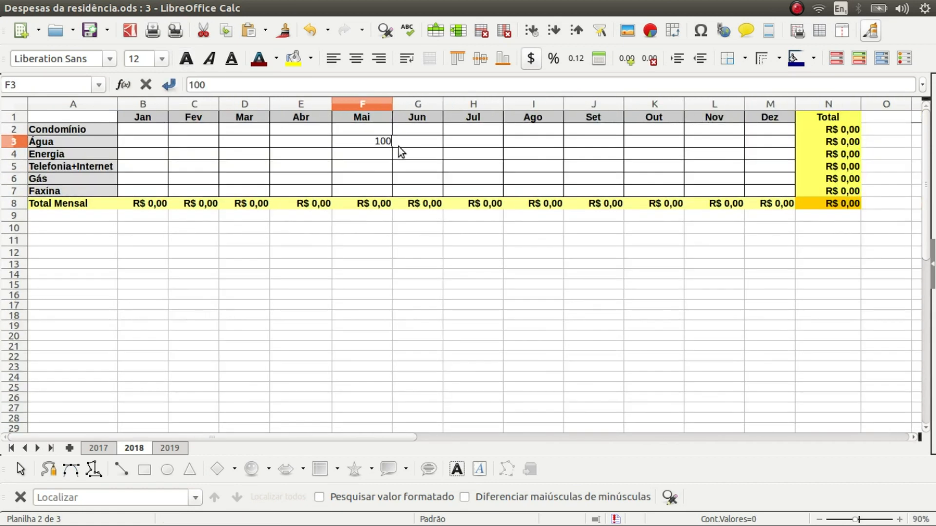
pyautogui.press('Return')
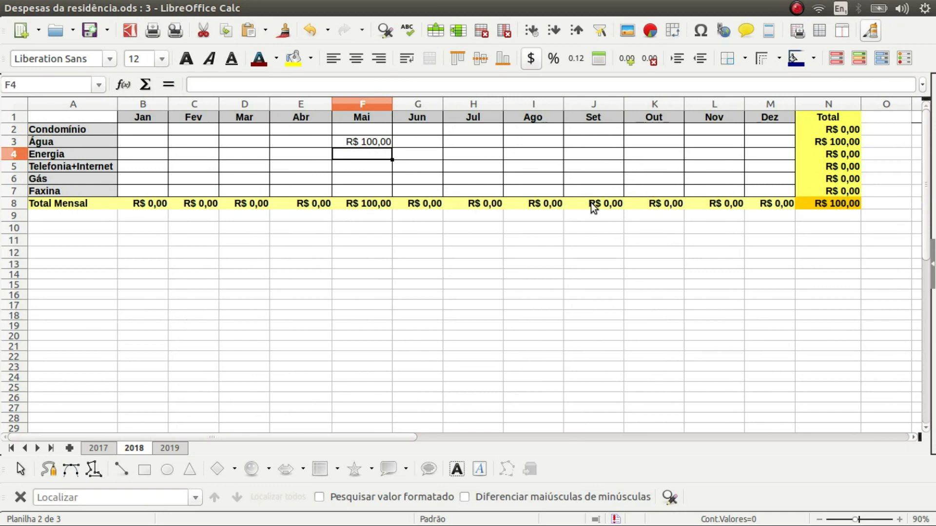
pyautogui.hscroll(4, 591, 203)
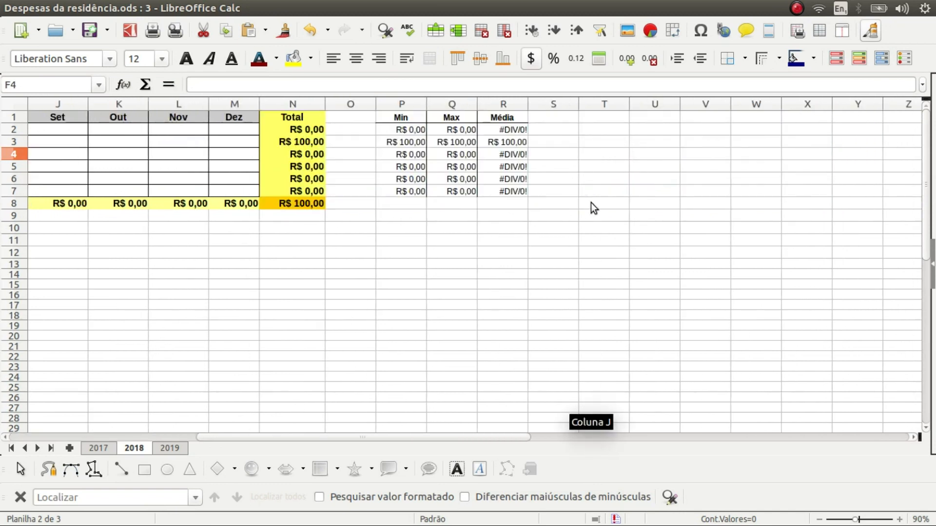
pyautogui.hotkey('ctrl', 'z')
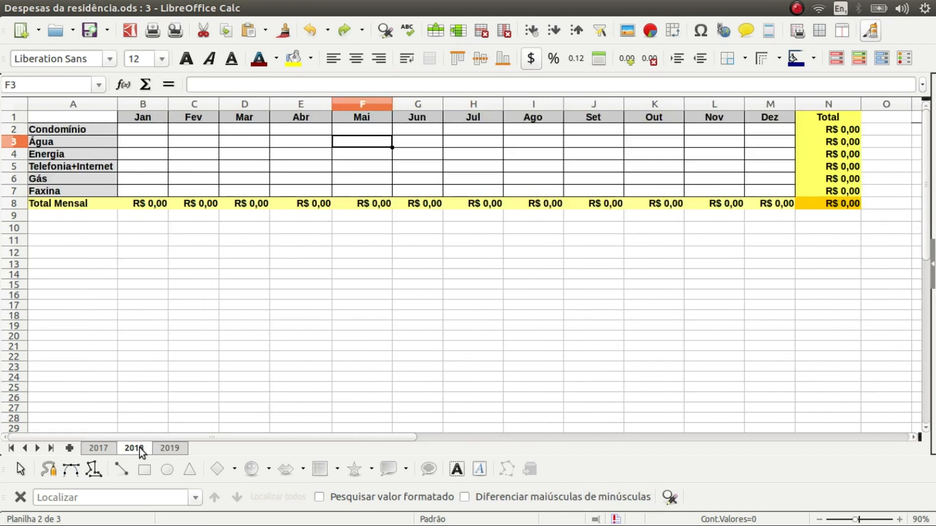
# Step: Delete the empty 2019 sheet and confirm the deletion
pyautogui.click(167, 448)
pyautogui.rightClick(167, 449)
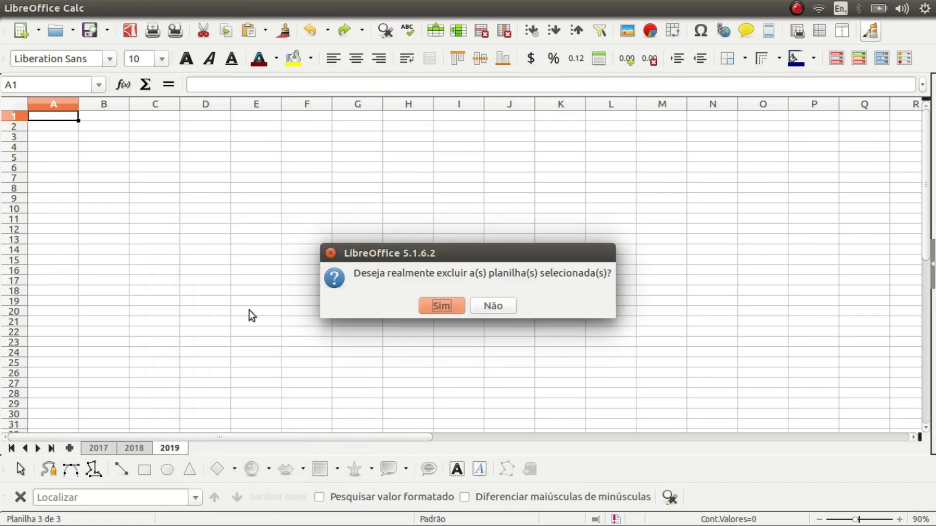
pyautogui.click(453, 306)
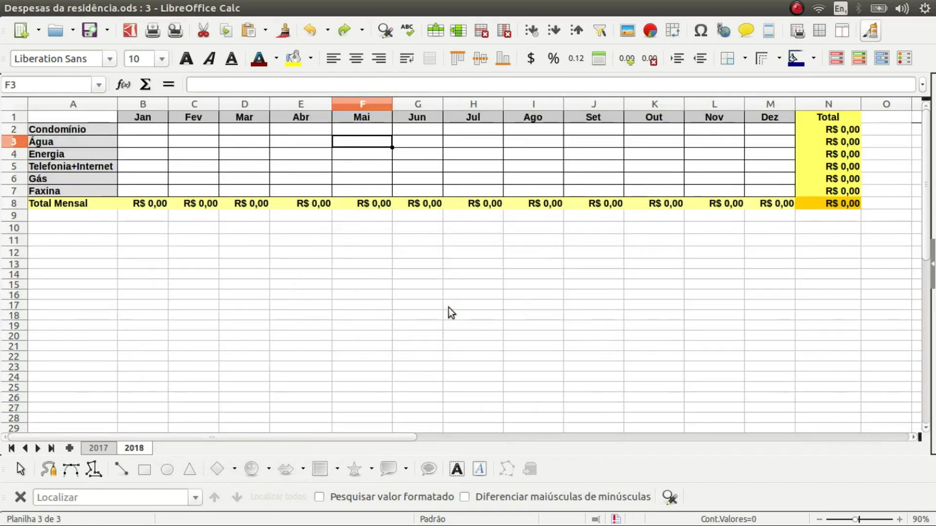
# Step: Copy the 2018 sheet within the current document to the final position and name the copy 2019
pyautogui.rightClick(140, 449)
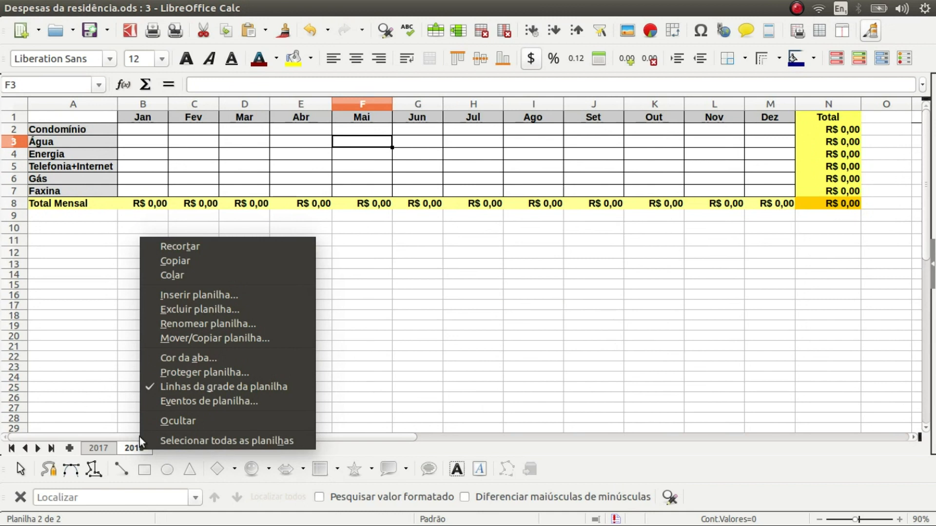
pyautogui.click(207, 338)
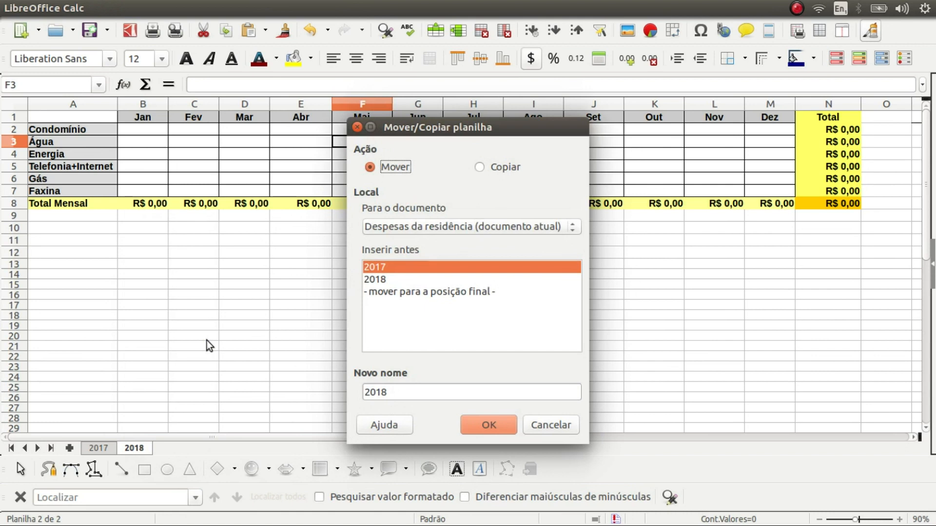
pyautogui.click(481, 167)
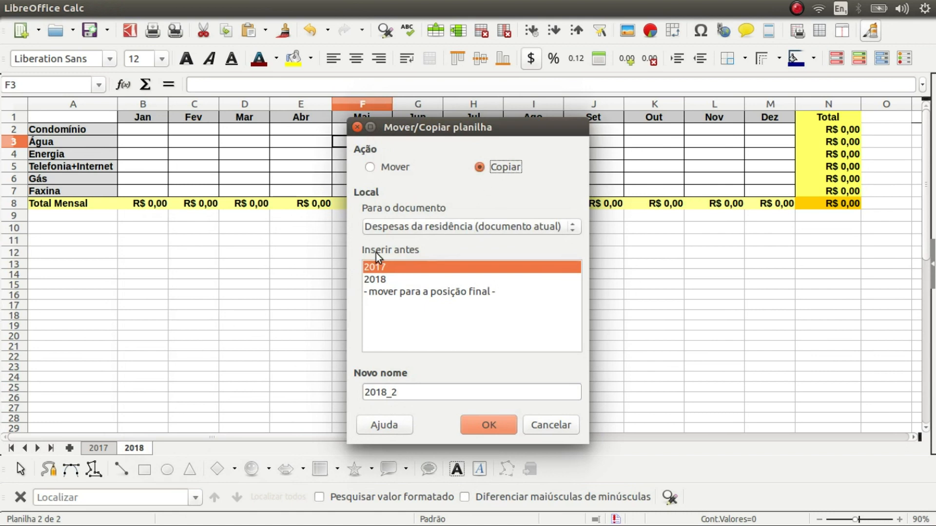
pyautogui.click(408, 293)
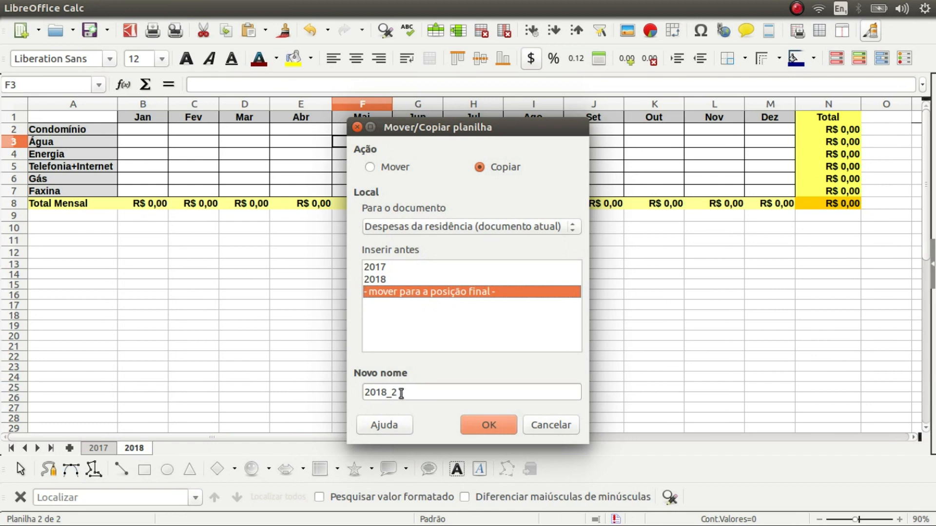
pyautogui.press('BackSpace')
pyautogui.press('BackSpace')
pyautogui.press('BackSpace')
pyautogui.write('9')
pyautogui.click(489, 426)
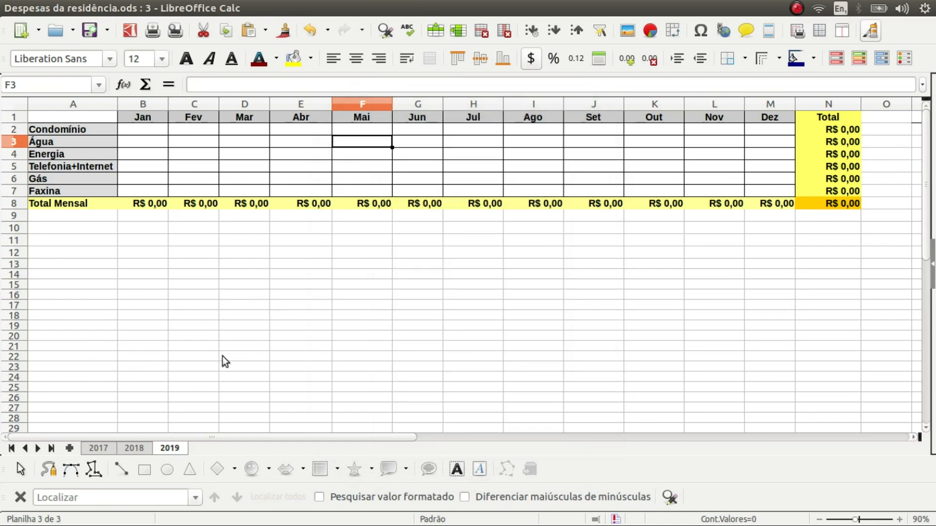
# Step: Check the 2018 and 2019 sheets, then save the spreadsheet with the 2017 sheet displayed
pyautogui.click(134, 449)
pyautogui.click(169, 448)
pyautogui.click(370, 206)
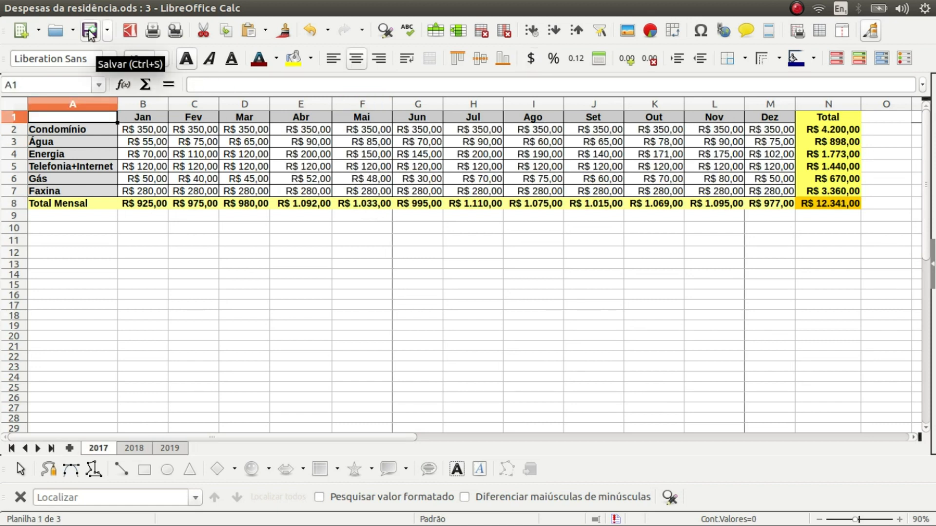
pyautogui.click(89, 32)
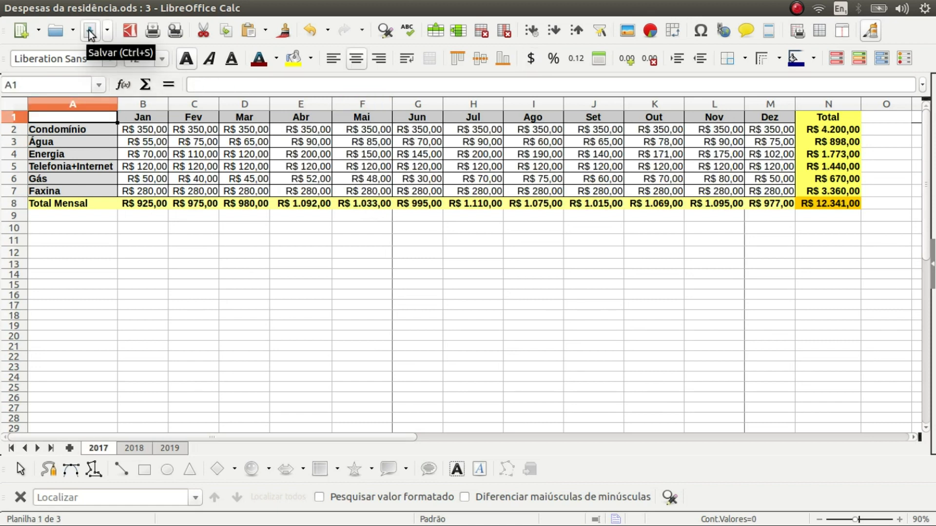